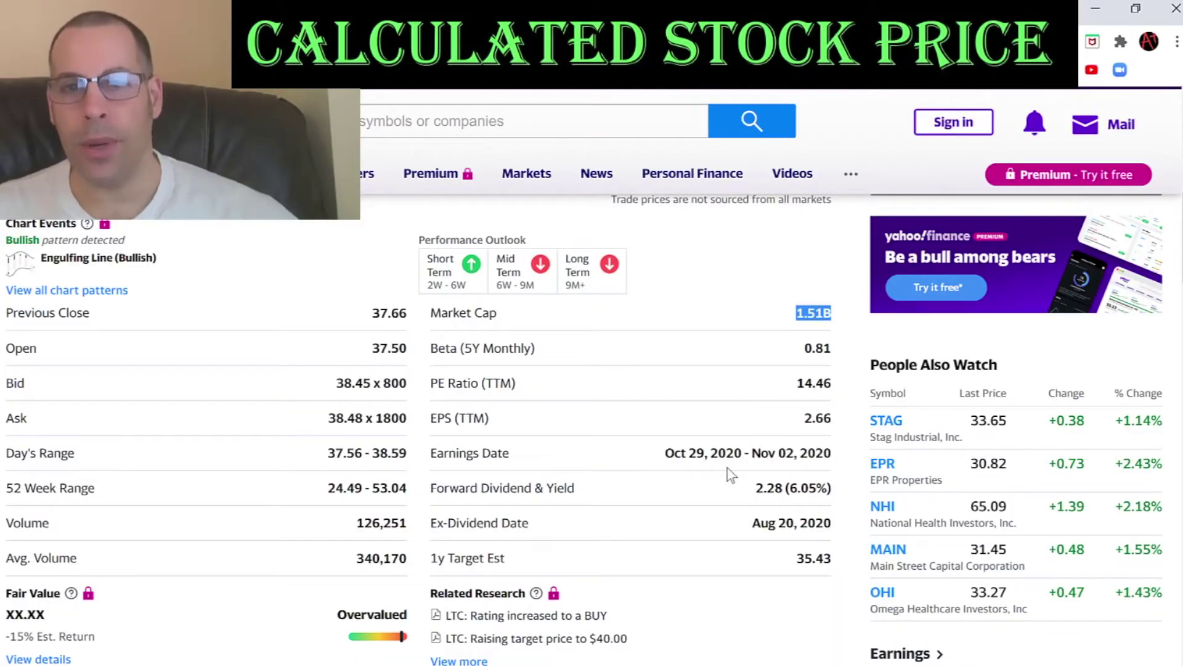
Enter LTC's market cap as 1.5 and paste its 38.52 share price into Actual Stock Price
{"action": "key", "text": "alt+Tab"}
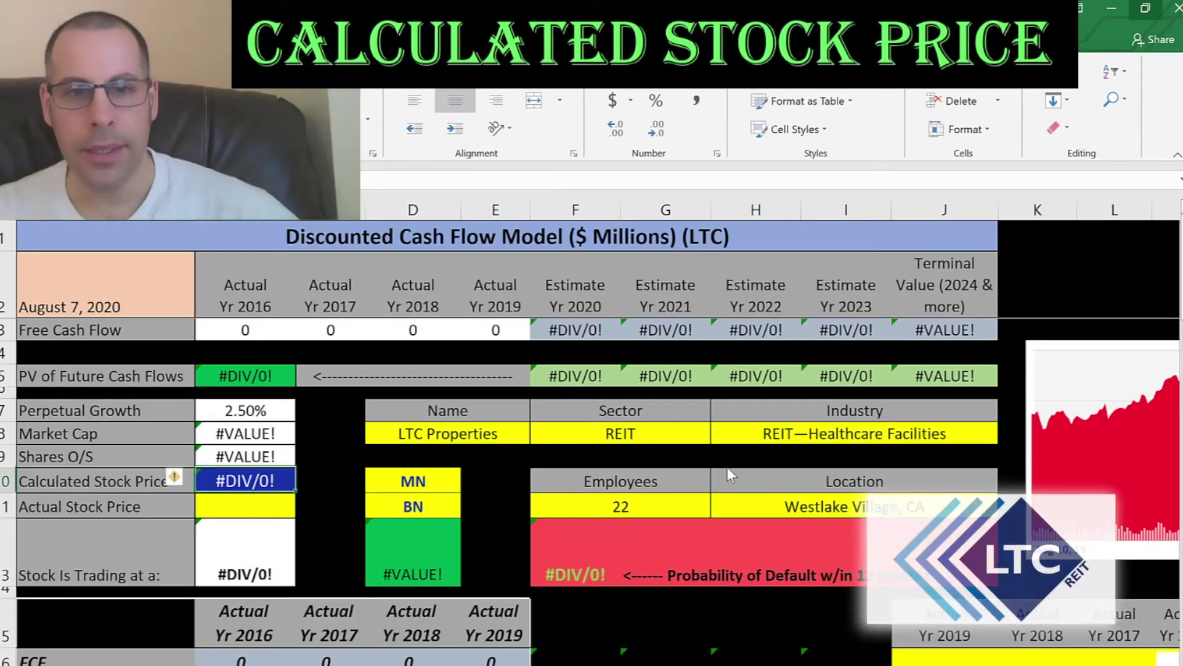
{"action": "key", "text": "Left"}
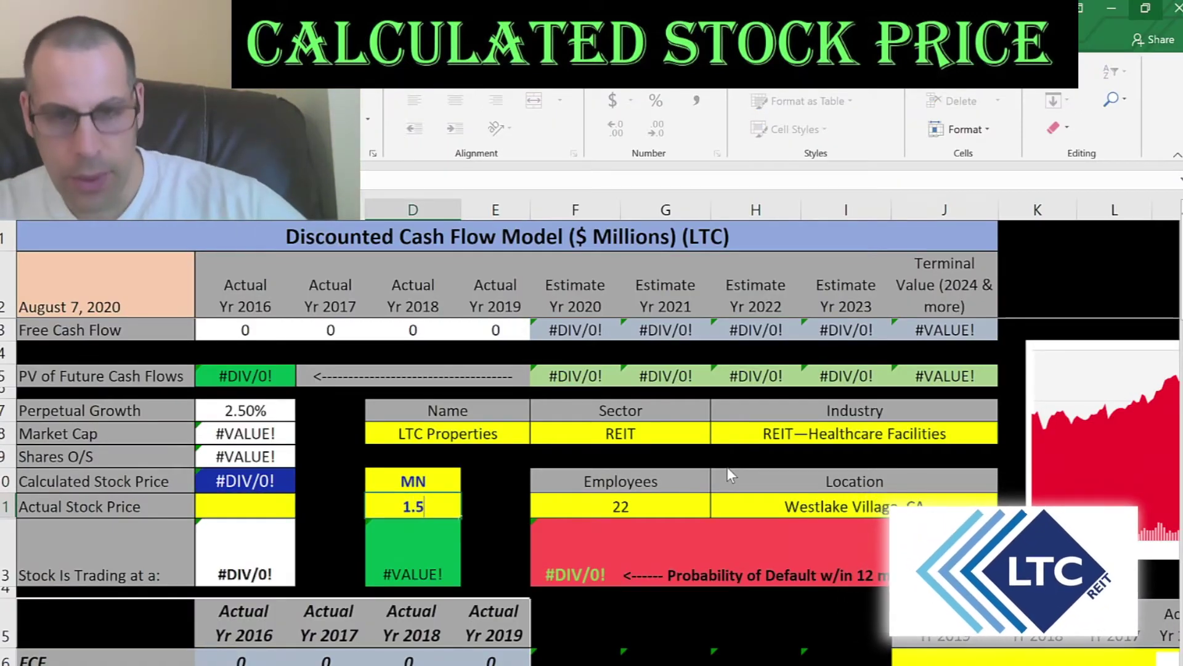
{"action": "key", "text": "alt+Tab"}
{"action": "scroll", "coordinate": [592, 431], "scroll_direction": "up", "scroll_amount": 6}
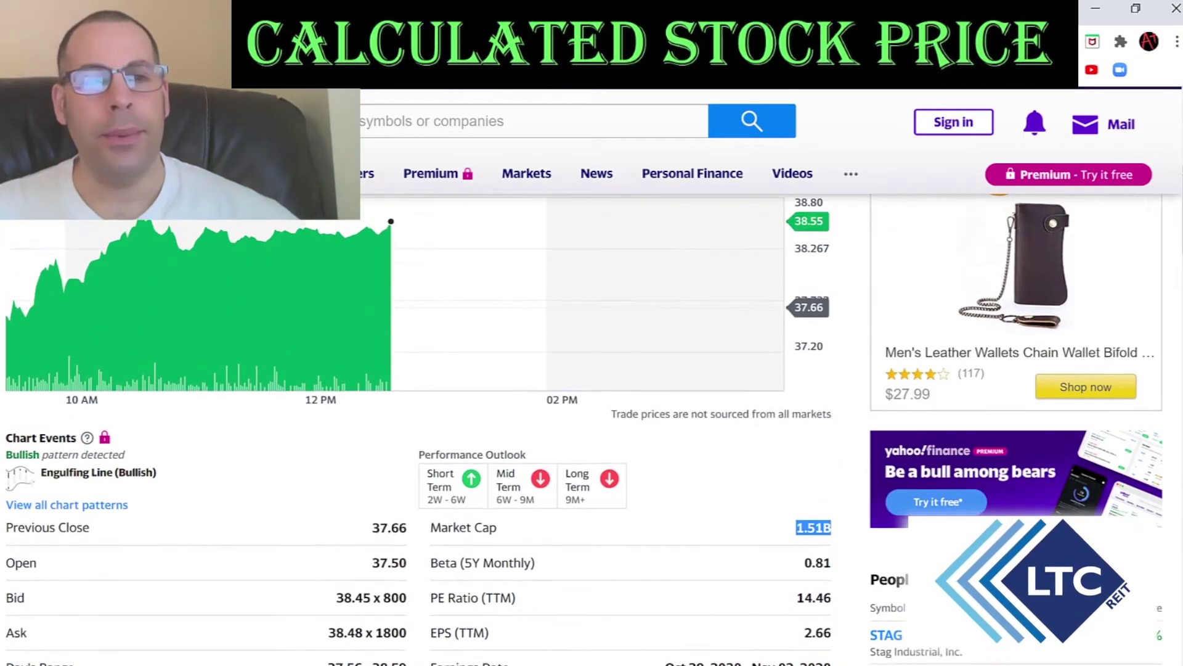
{"action": "scroll", "coordinate": [591, 431], "scroll_direction": "up", "scroll_amount": 1}
{"action": "double_click", "coordinate": [54, 263]}
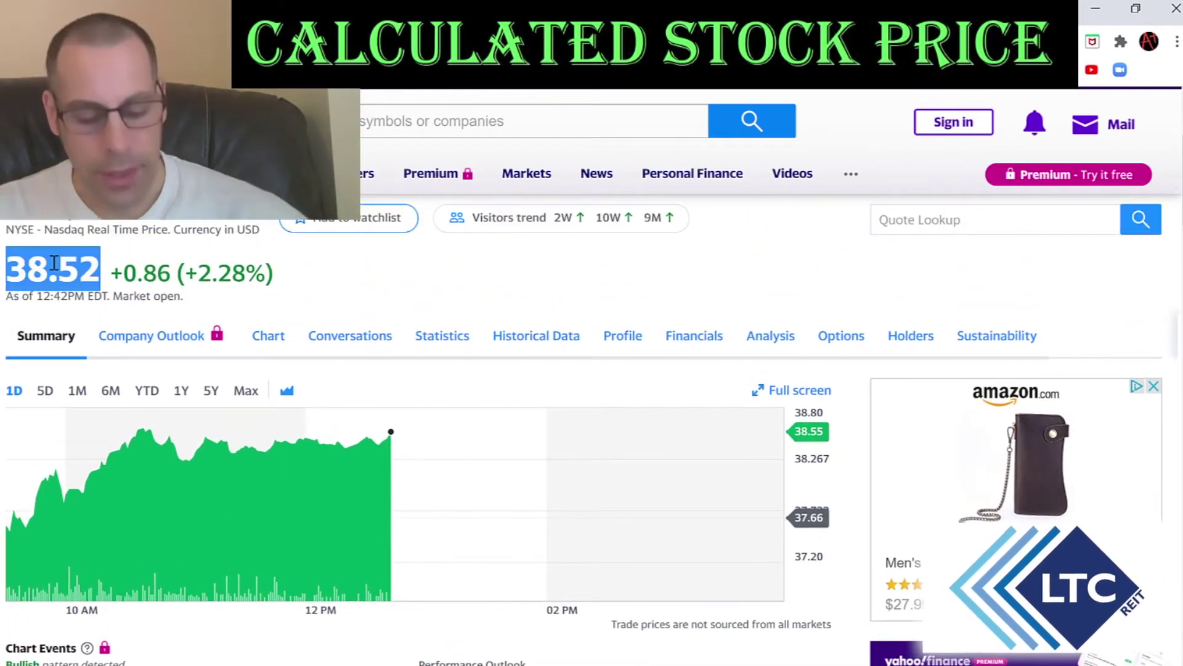
{"action": "key", "text": "ctrl+c"}
{"action": "key", "text": "alt+Tab"}
{"action": "key", "text": "ctrl+v"}
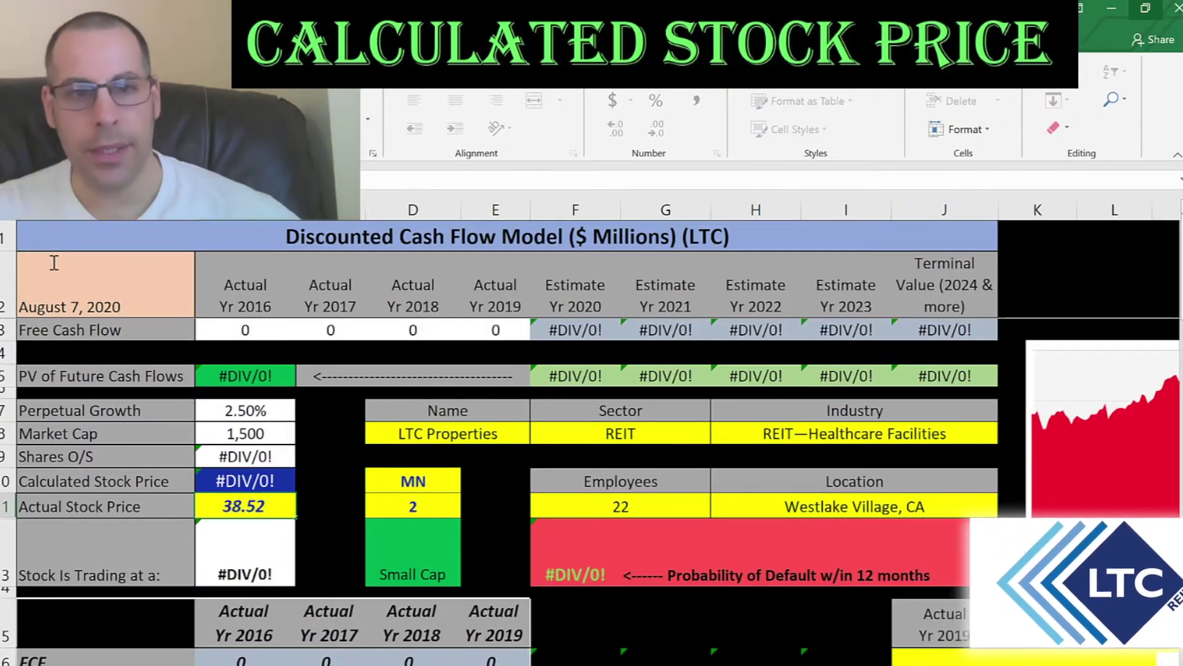
{"action": "key", "text": "Down"}
{"action": "key", "text": "Down"}
{"action": "key", "text": "Right"}
{"action": "scroll", "coordinate": [921, 455], "scroll_direction": "down", "scroll_amount": 3}
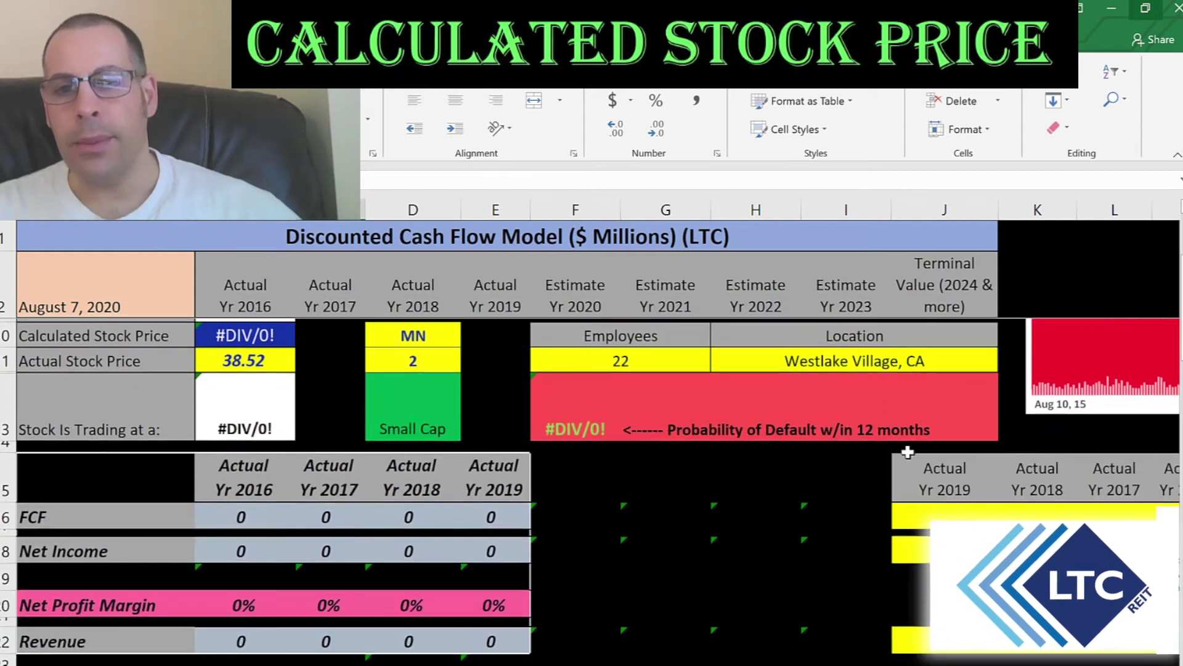
Paste LTC's free cash flow figures 106, 105, 116, 122 as text into the FCF row
{"action": "left_click", "coordinate": [929, 462]}
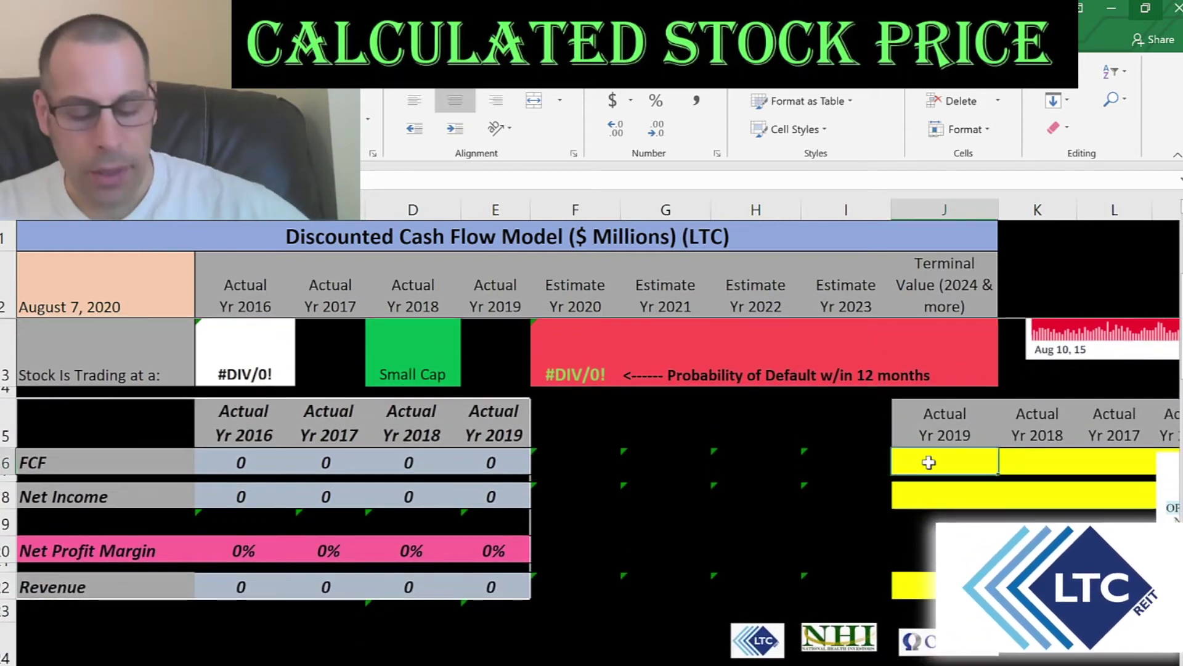
{"action": "key", "text": "alt+Tab"}
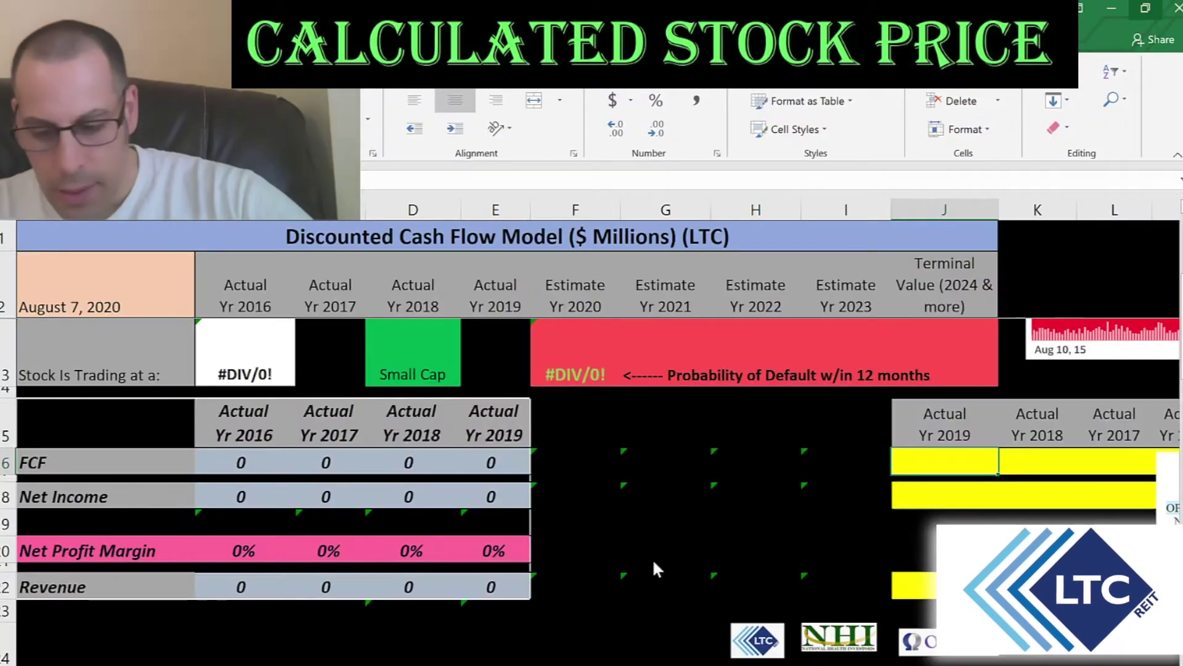
{"action": "key", "text": "ctrl+alt+v"}
{"action": "key", "text": "Return"}
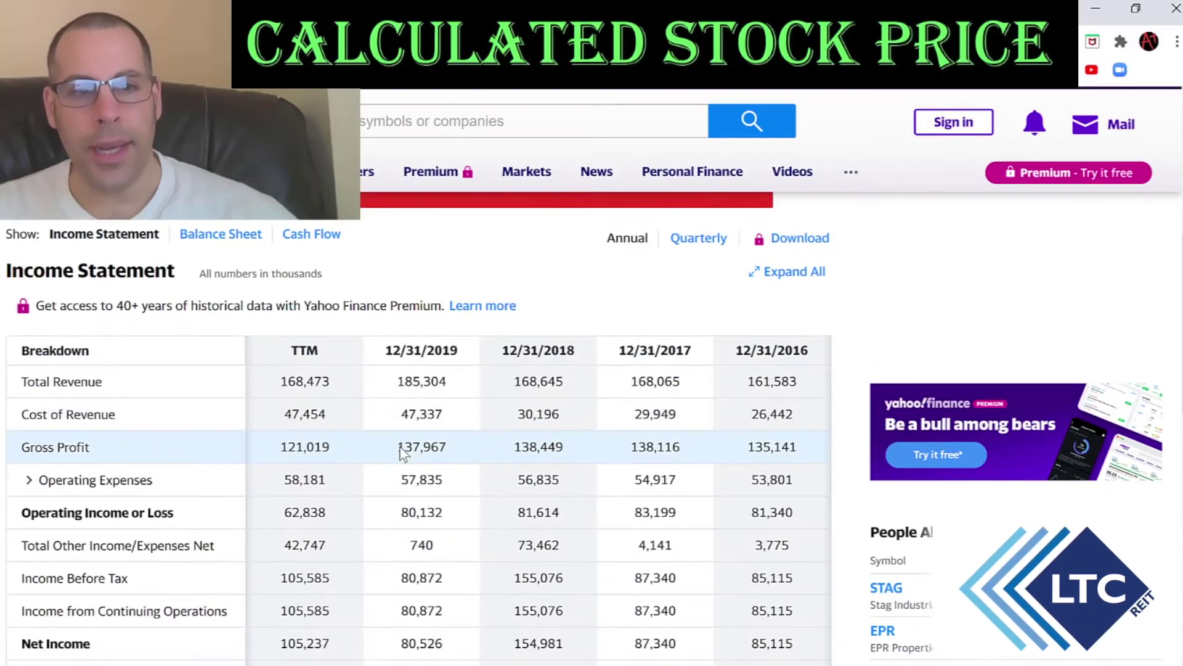
{"action": "scroll", "coordinate": [389, 474], "scroll_direction": "down", "scroll_amount": 3}
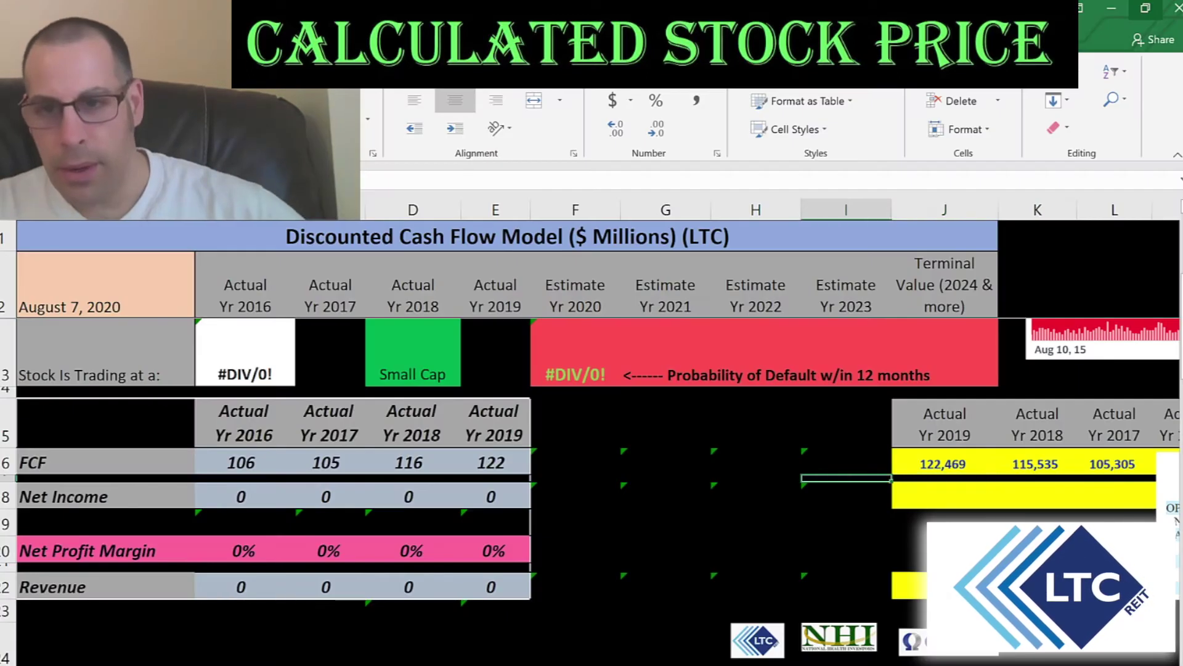
Paste net income 85, 87, 155, 81 as text, then select Yahoo's Total Revenue figures
{"action": "left_click", "coordinate": [945, 495]}
{"action": "key", "text": "ctrl+alt+v"}
{"action": "key", "text": "Return"}
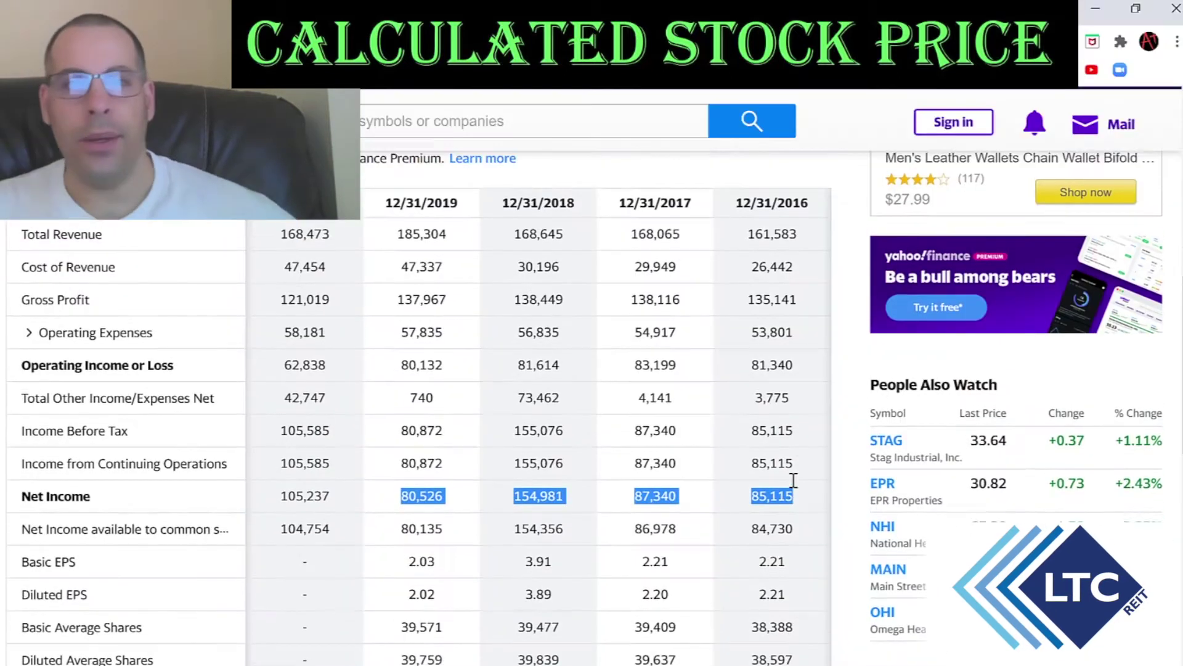
{"action": "scroll", "coordinate": [380, 336], "scroll_direction": "up", "scroll_amount": 1}
{"action": "left_click_drag", "start_coordinate": [380, 336], "coordinate": [742, 336]}
Paste the copied revenue figures 162, 168, 169, 185 into the Revenue row as text
{"action": "key", "text": "ctrl+c"}
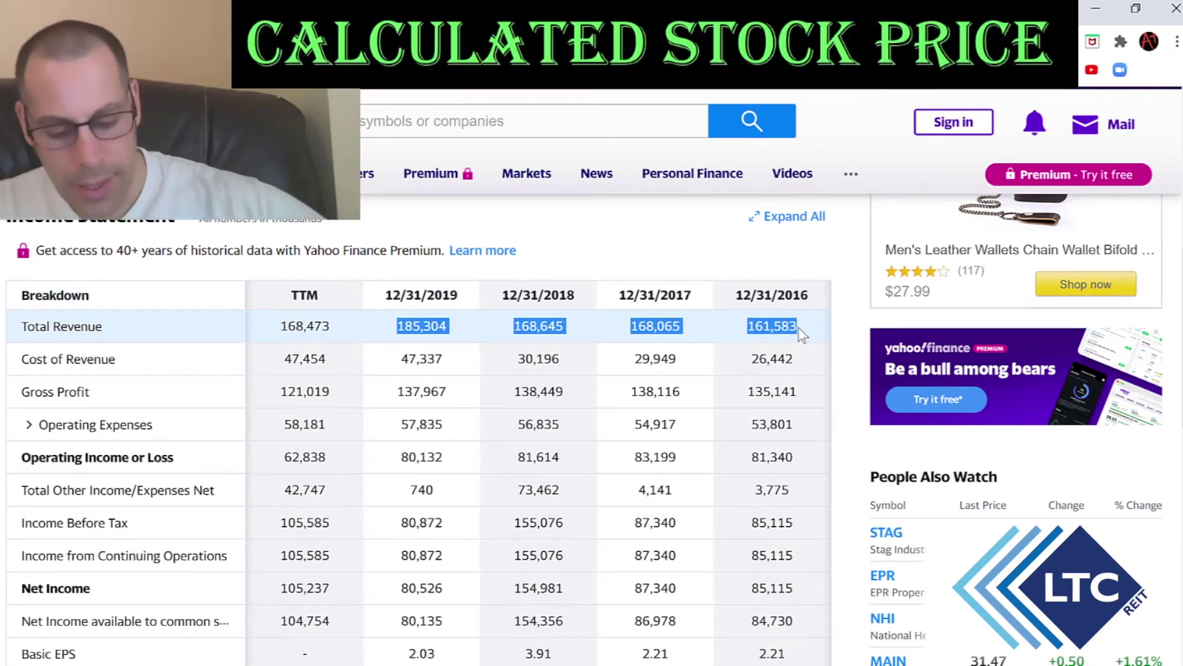
{"action": "key", "text": "alt+Tab"}
{"action": "key", "text": "shift+F10"}
{"action": "key", "text": "s"}
{"action": "key", "text": "Down"}
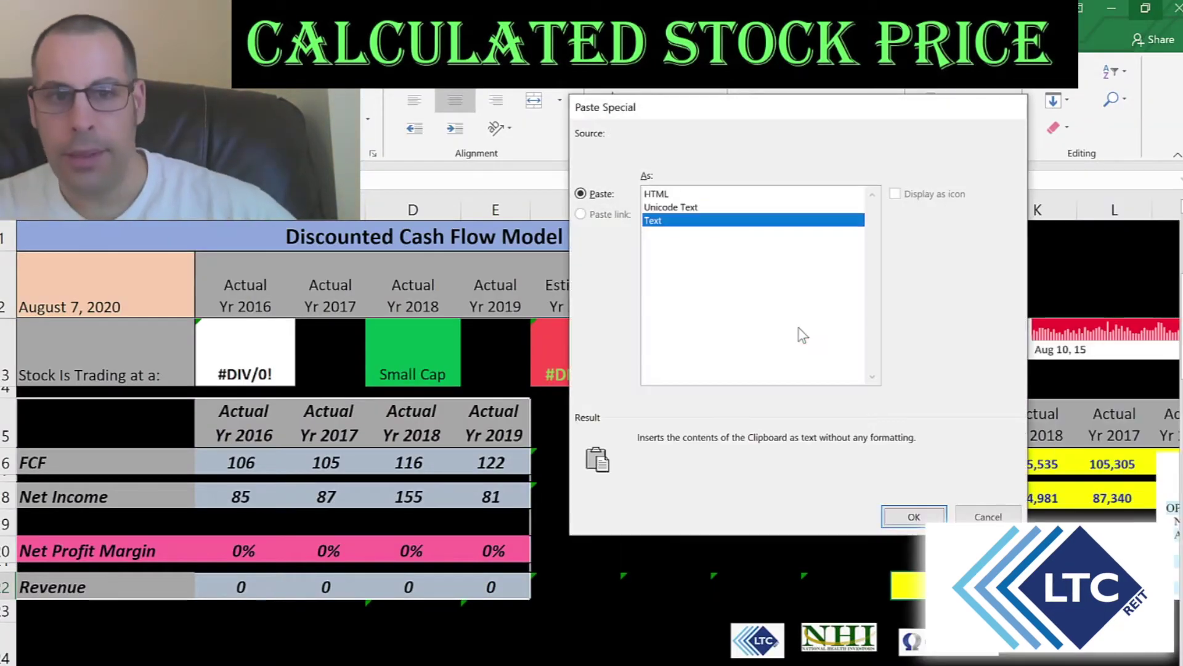
{"action": "key", "text": "Return"}
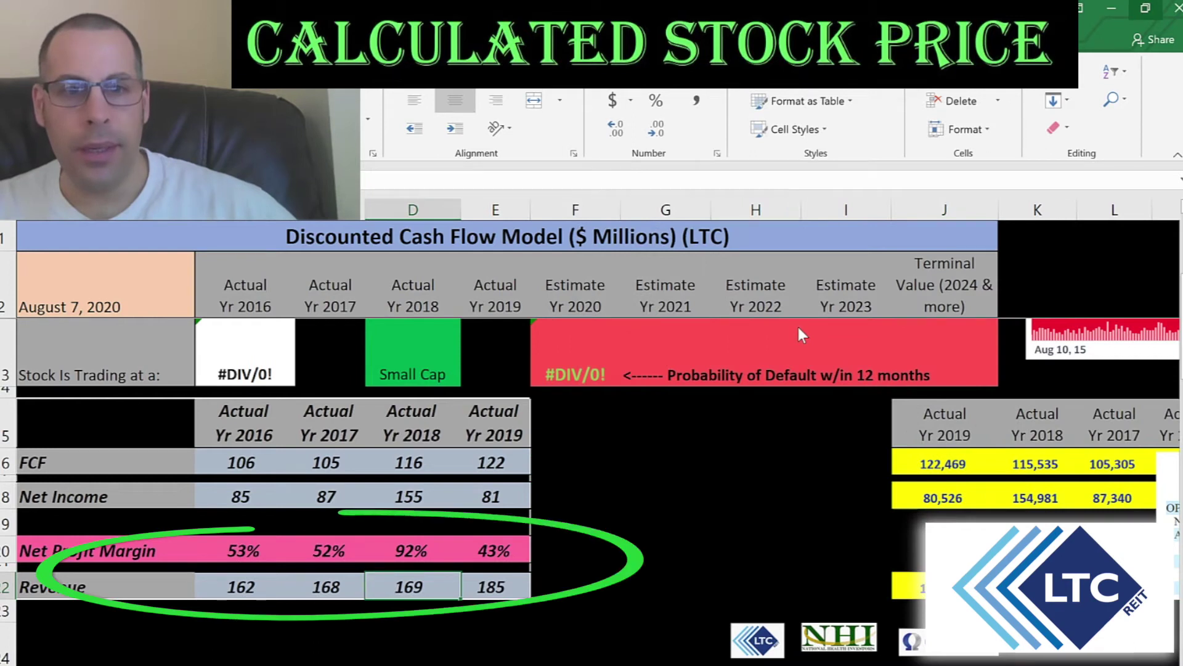
Check the resulting net profit margins of 53%, 52%, 92% and 43%
{"action": "key", "text": "Up"}
{"action": "key", "text": "Left"}
{"action": "key", "text": "Right"}
{"action": "key", "text": "Right"}
{"action": "key", "text": "Left"}
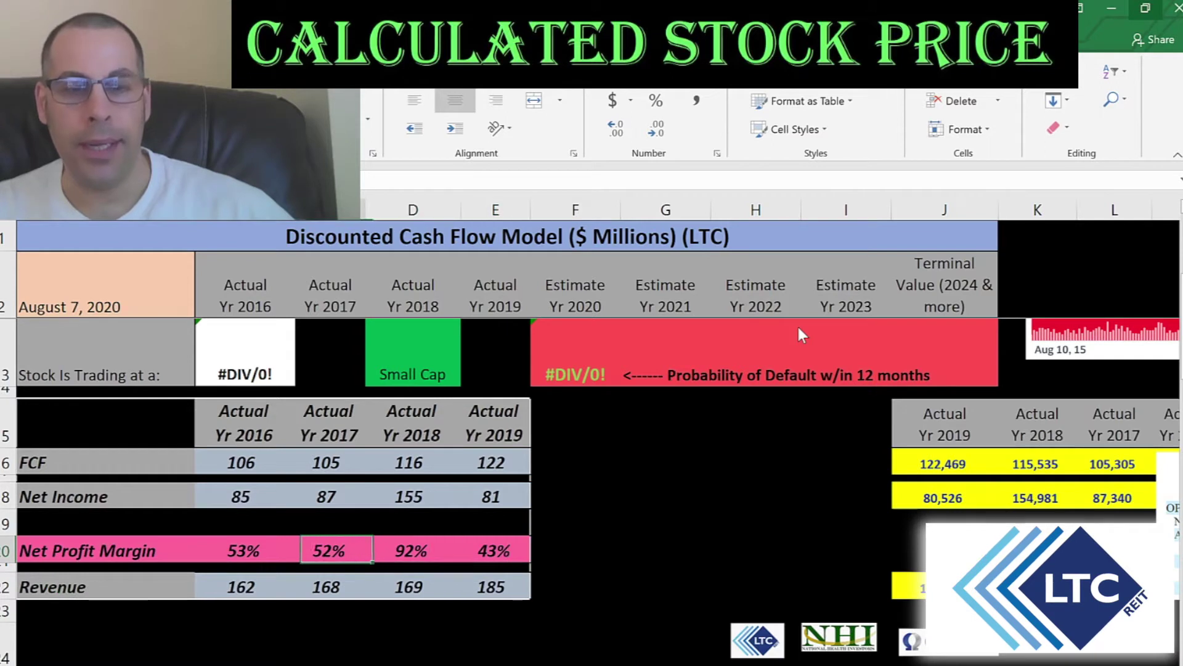
{"action": "key", "text": "Right"}
{"action": "key", "text": "Right"}
{"action": "key", "text": "Right"}
{"action": "key", "text": "Left"}
{"action": "key", "text": "Left"}
{"action": "key", "text": "Left"}
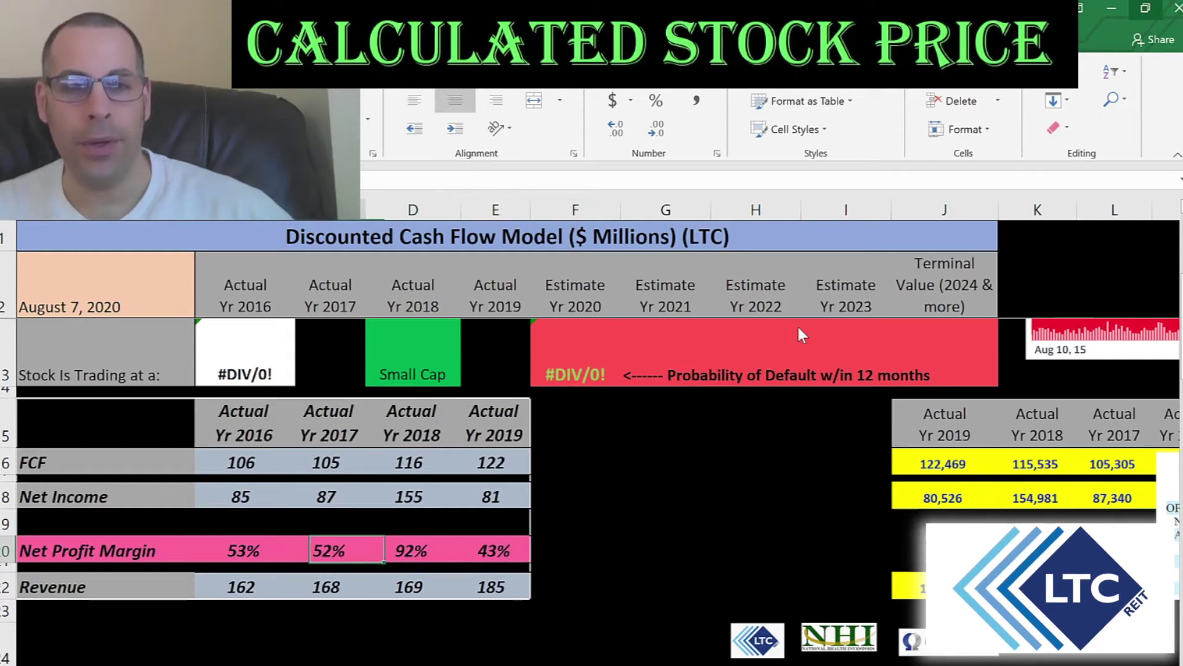
{"action": "key", "text": "Right"}
{"action": "key", "text": "Right"}
Review the net income and FCF cells, including 2018 net income of 155
{"action": "key", "text": "Left"}
{"action": "key", "text": "Left"}
{"action": "key", "text": "Left"}
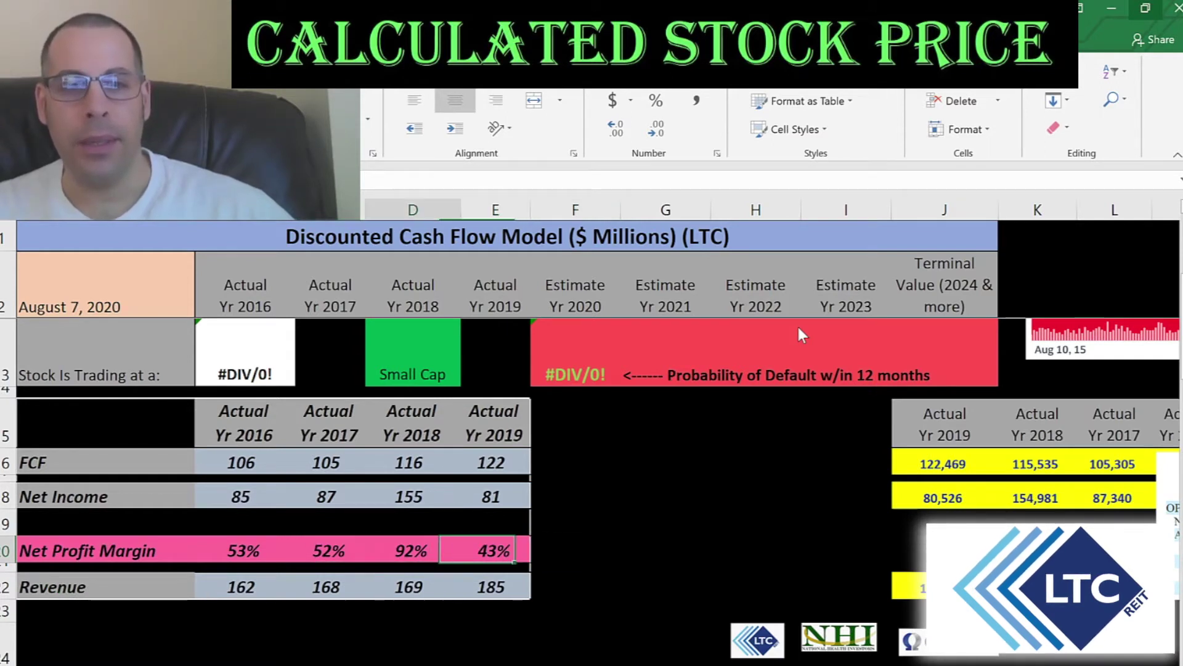
{"action": "key", "text": "Up"}
{"action": "key", "text": "Up"}
{"action": "key", "text": "Up"}
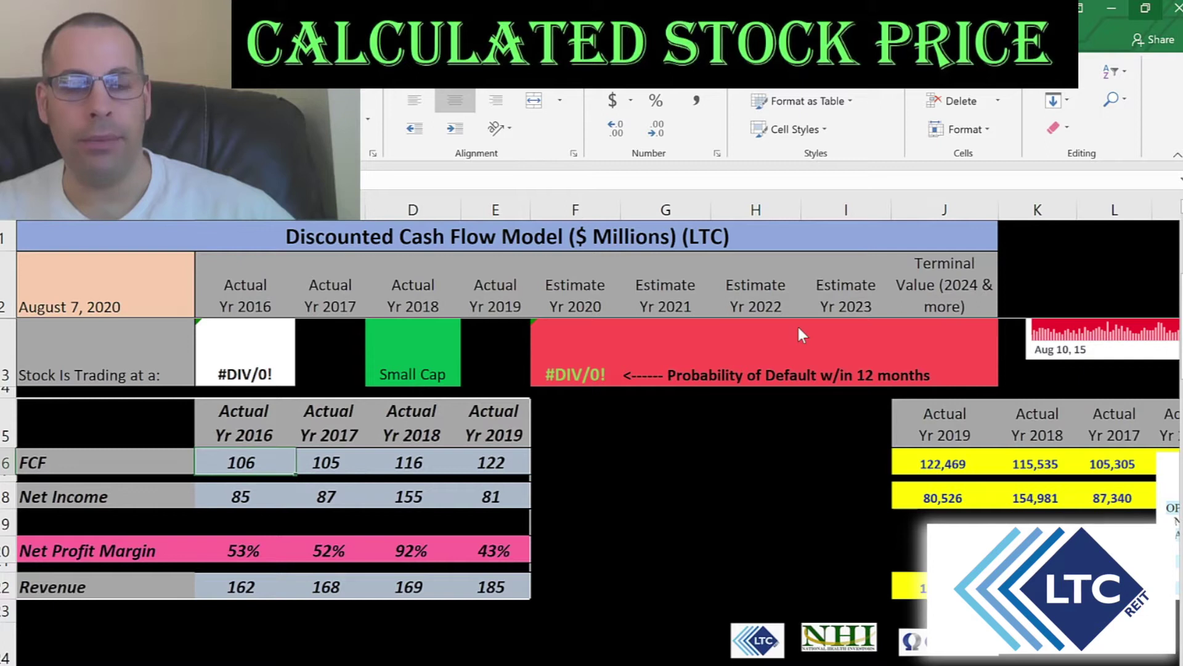
{"action": "key", "text": "Right"}
{"action": "key", "text": "Right"}
{"action": "key", "text": "Right"}
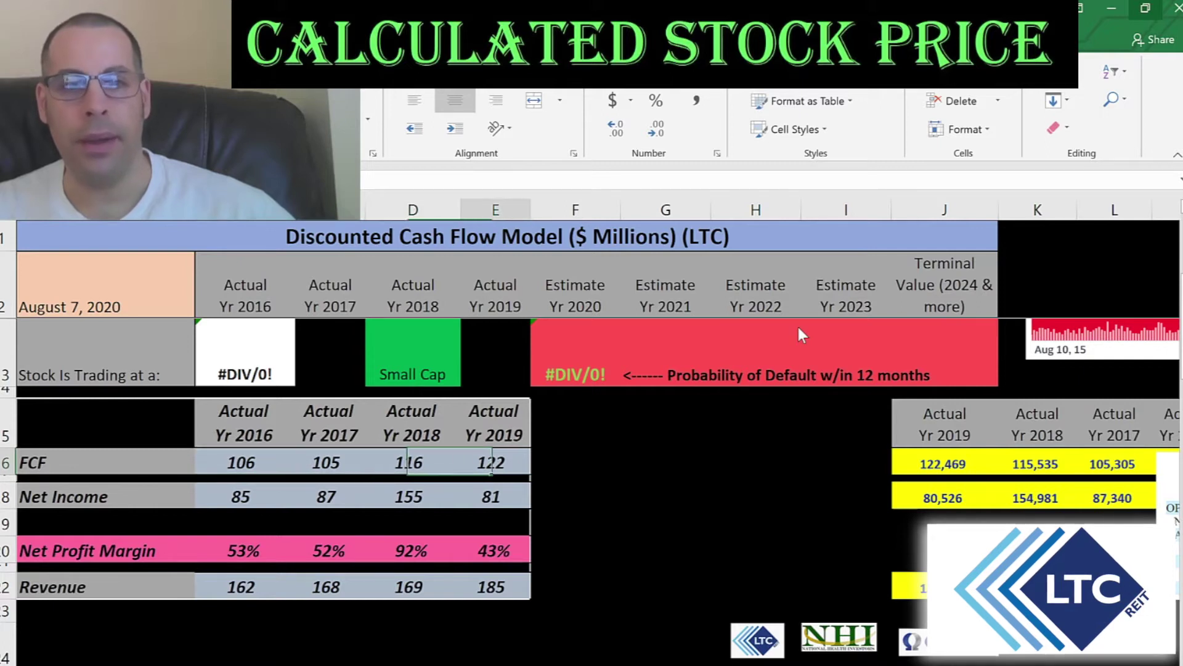
{"action": "key", "text": "Down"}
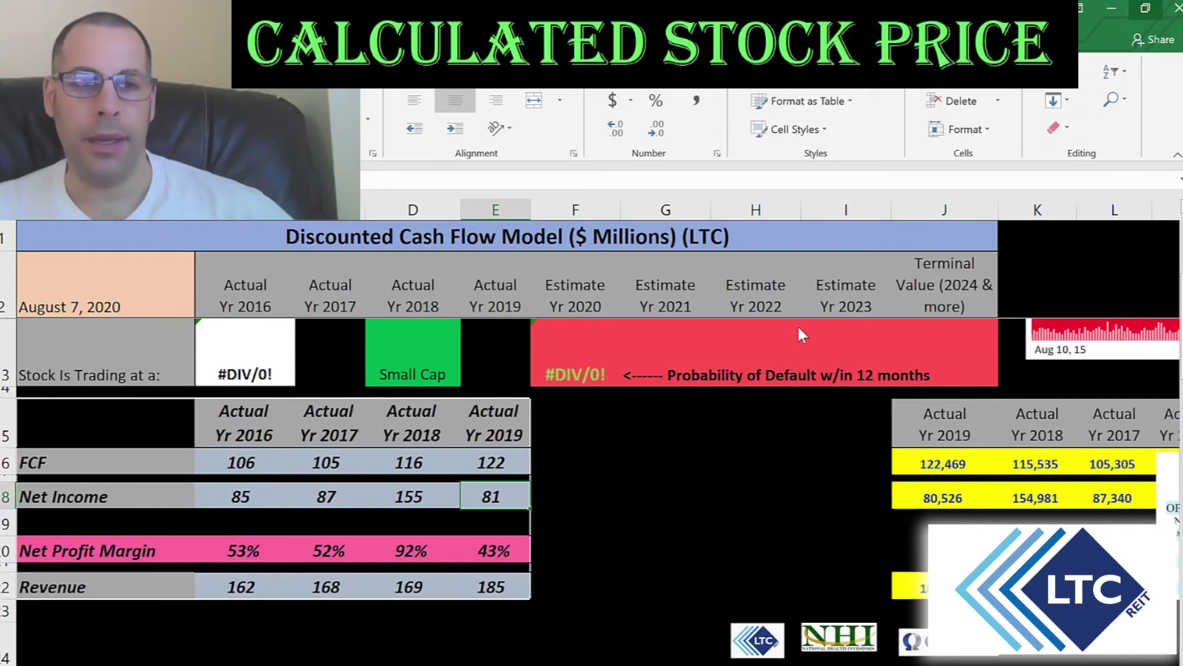
{"action": "key", "text": "Left"}
{"action": "key", "text": "Up"}
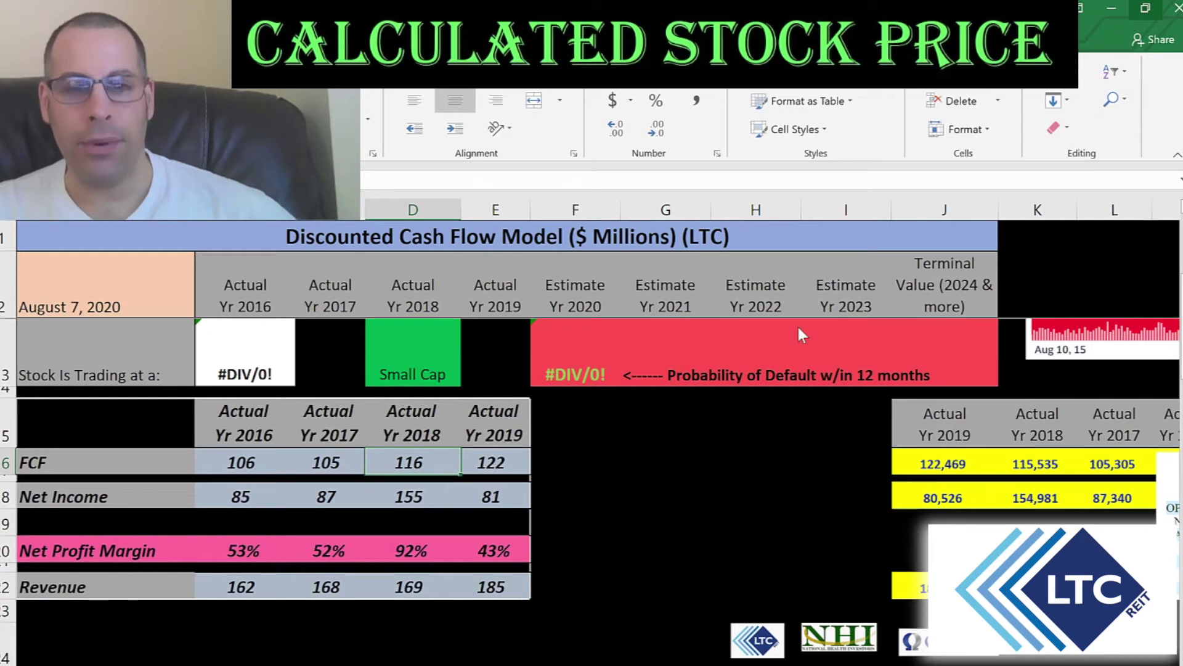
{"action": "key", "text": "Down"}
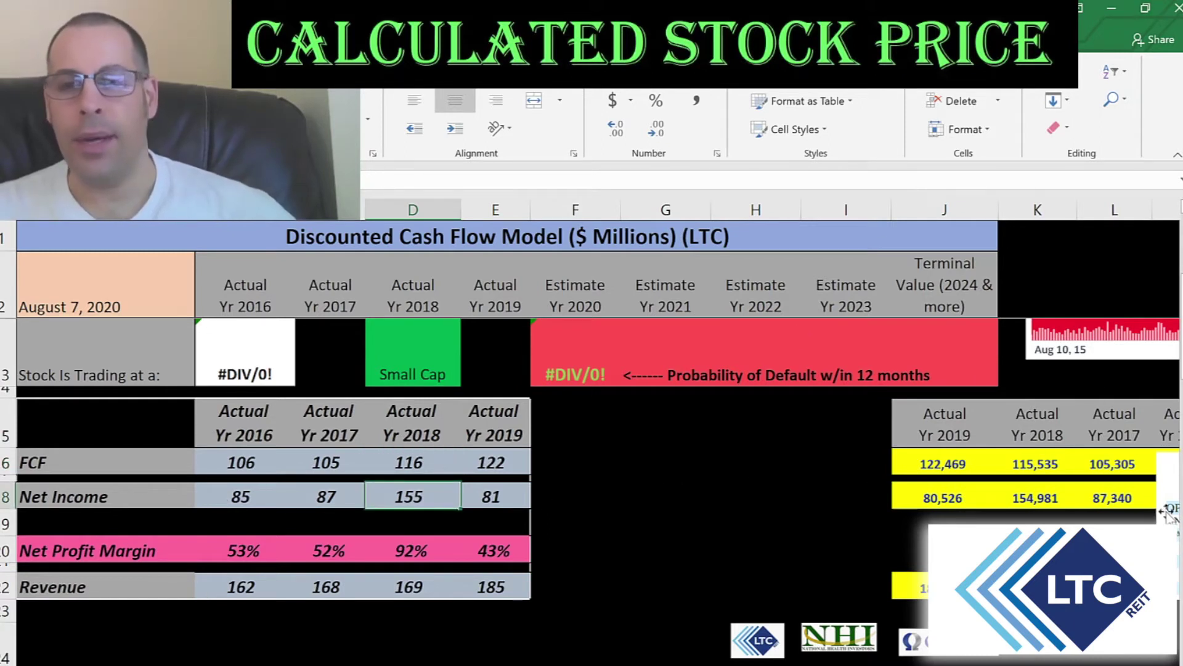
Reposition and enlarge the temporary cash-flow statement image, then delete it
{"action": "left_click_drag", "start_coordinate": [1167, 511], "coordinate": [205, 469]}
{"action": "left_click_drag", "start_coordinate": [655, 501], "coordinate": [563, 501]}
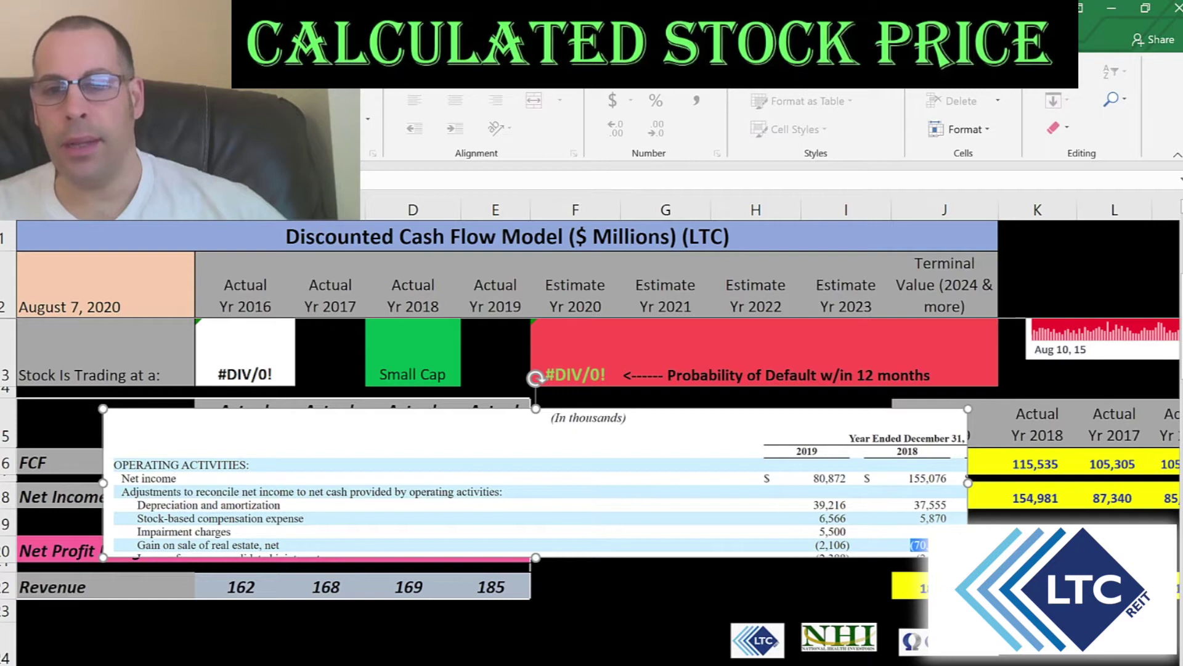
{"action": "left_click_drag", "start_coordinate": [968, 557], "coordinate": [1074, 574]}
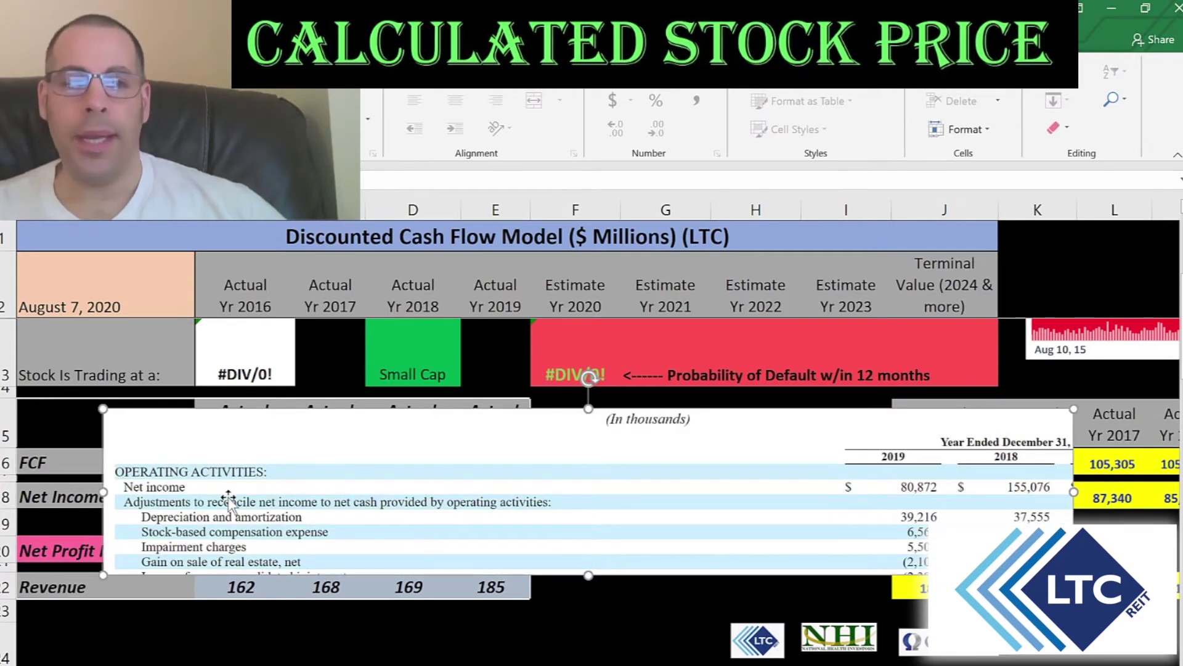
{"action": "left_click_drag", "start_coordinate": [228, 496], "coordinate": [1059, 478]}
{"action": "key", "text": "Delete"}
Scroll to the comparison table and select the 30,582 interest expense figure
{"action": "left_click", "coordinate": [665, 478]}
{"action": "scroll", "coordinate": [533, 507], "scroll_direction": "down", "scroll_amount": 1}
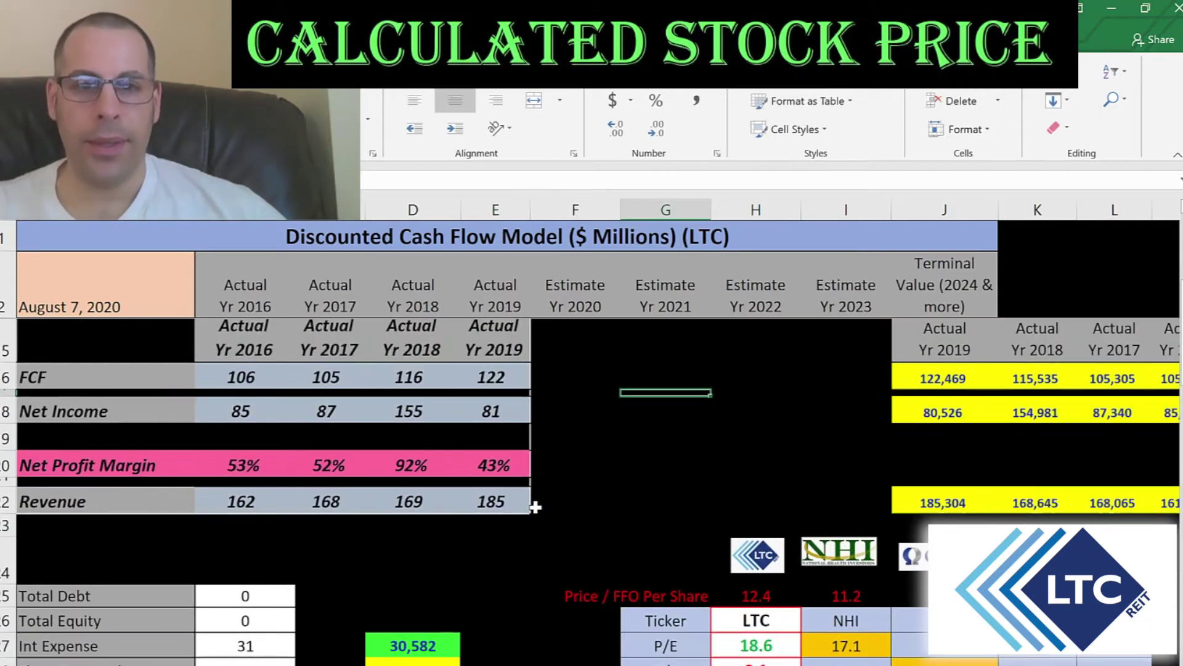
{"action": "scroll", "coordinate": [534, 507], "scroll_direction": "down", "scroll_amount": 3}
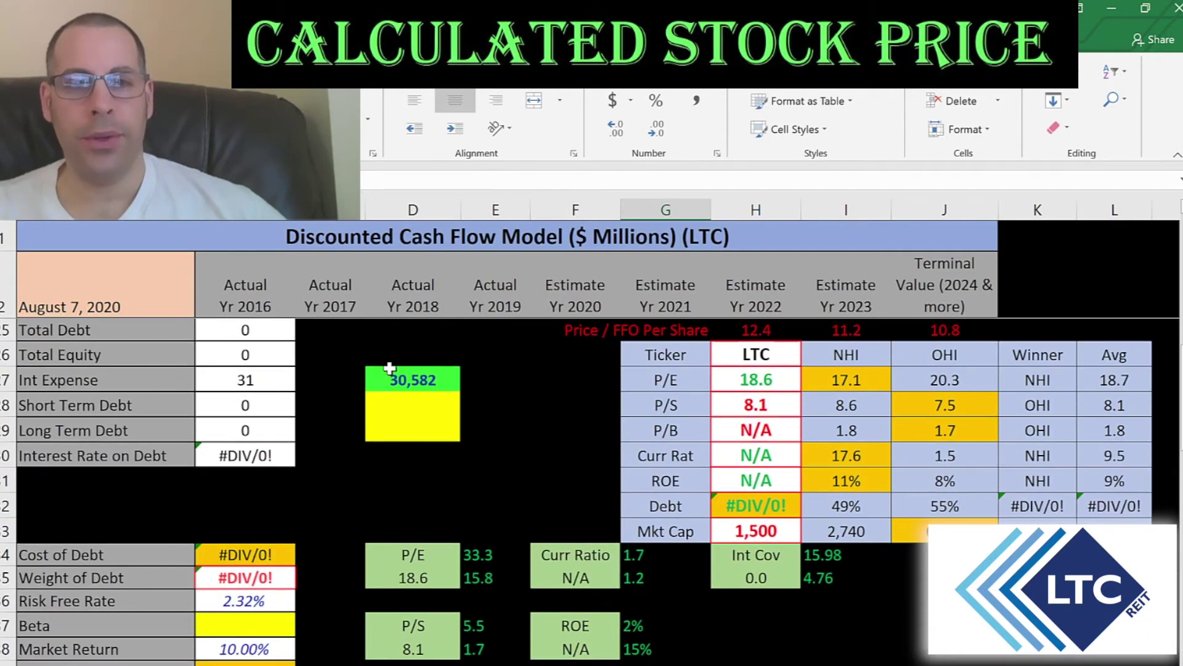
{"action": "left_click", "coordinate": [393, 377]}
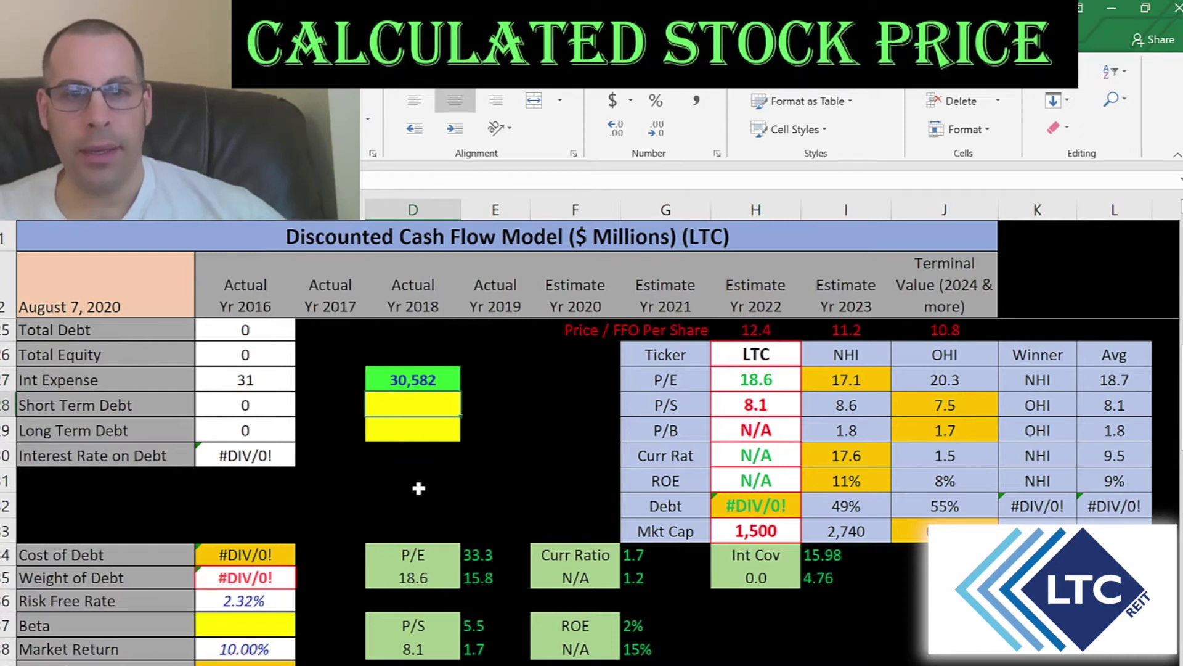
{"action": "key", "text": "alt+Tab"}
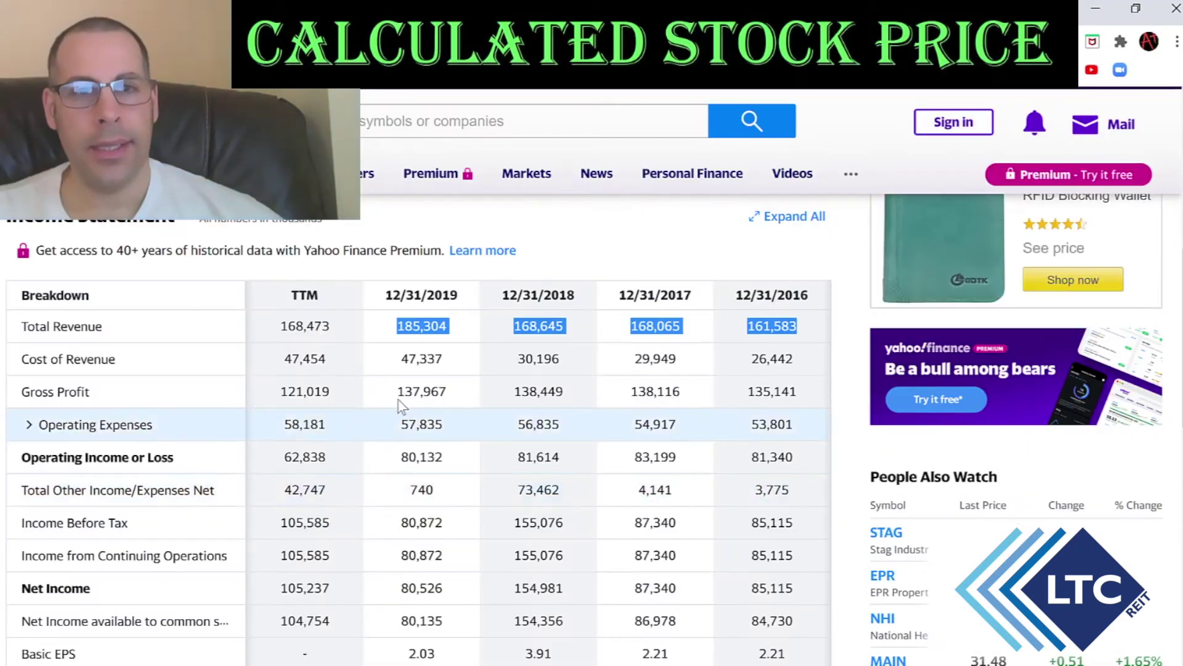
Expand LTC's balance sheet liabilities down to Long Term Debt to read 693,388 for 2019
{"action": "scroll", "coordinate": [123, 455], "scroll_direction": "up", "scroll_amount": 3}
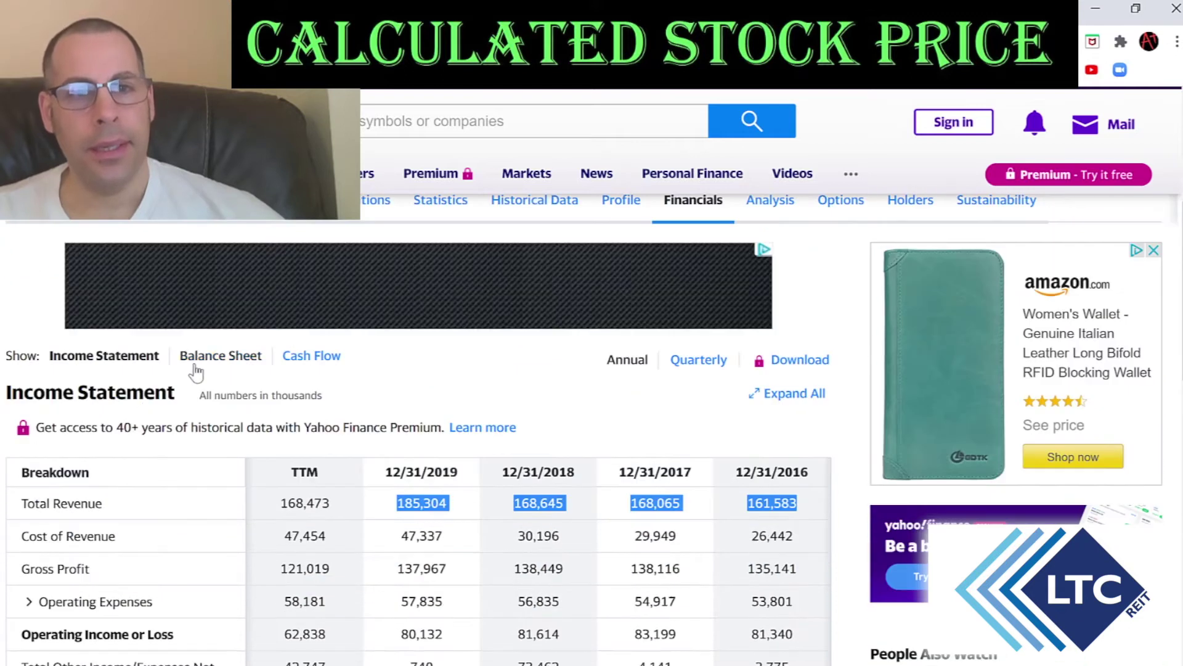
{"action": "left_click", "coordinate": [221, 354]}
{"action": "left_click", "coordinate": [29, 535]}
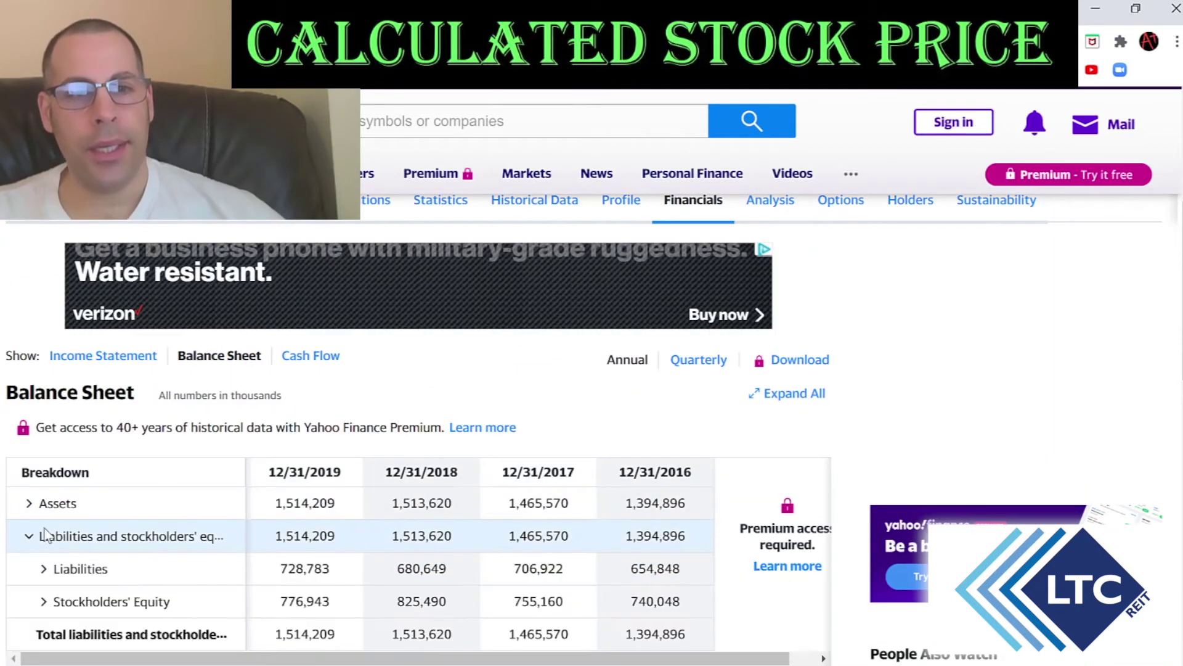
{"action": "left_click", "coordinate": [44, 567]}
{"action": "scroll", "coordinate": [111, 512], "scroll_direction": "down", "scroll_amount": 3}
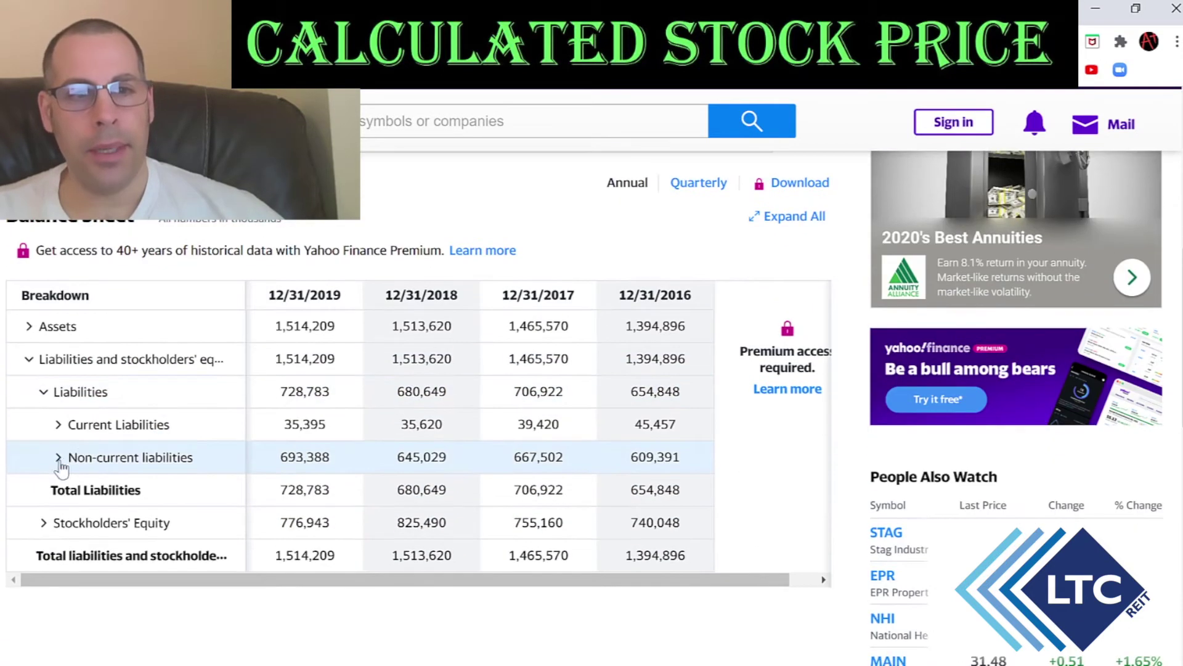
{"action": "left_click", "coordinate": [58, 457]}
{"action": "left_click", "coordinate": [58, 424]}
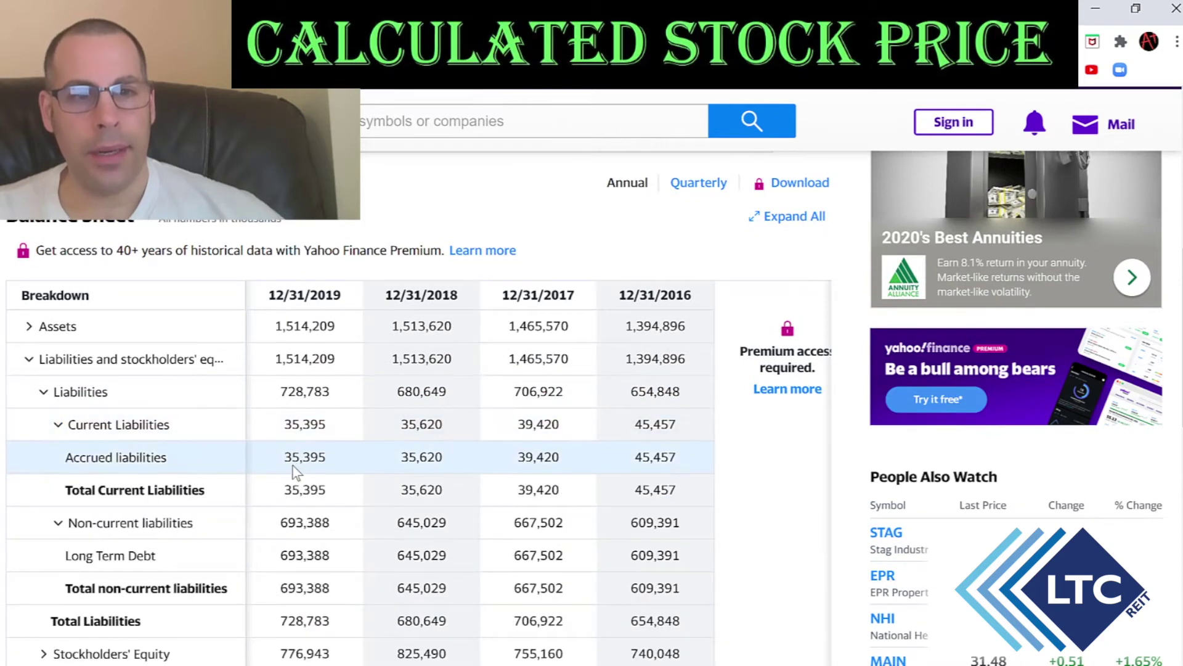
{"action": "scroll", "coordinate": [301, 484], "scroll_direction": "down", "scroll_amount": 1}
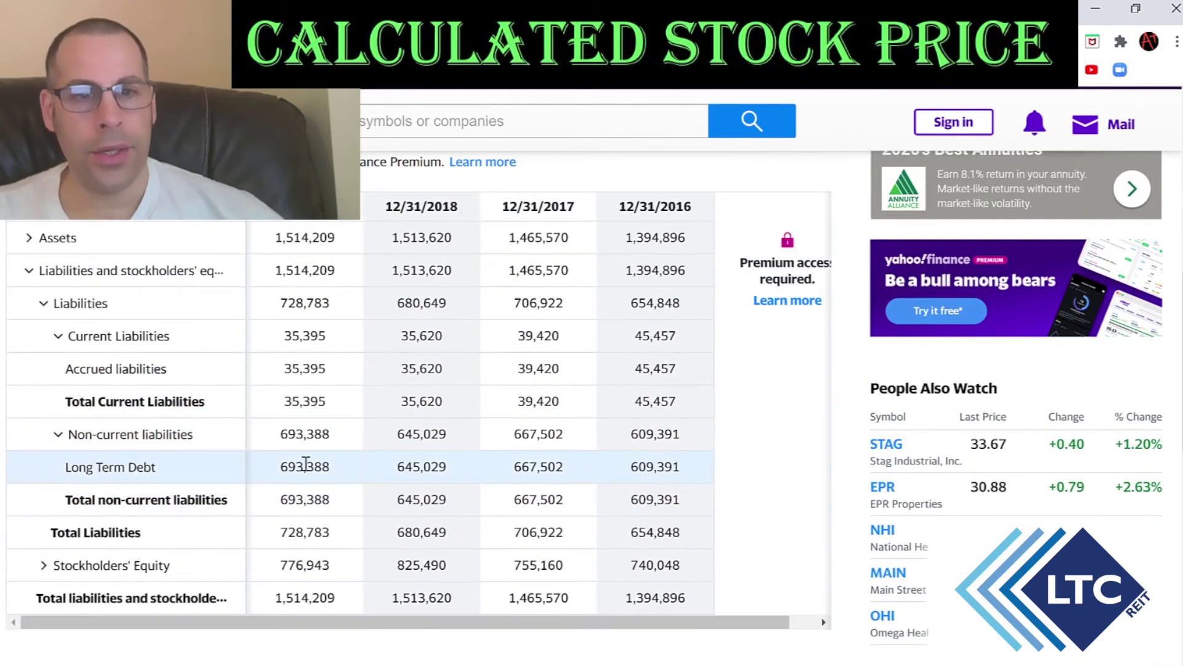
{"action": "key", "text": "alt+Tab"}
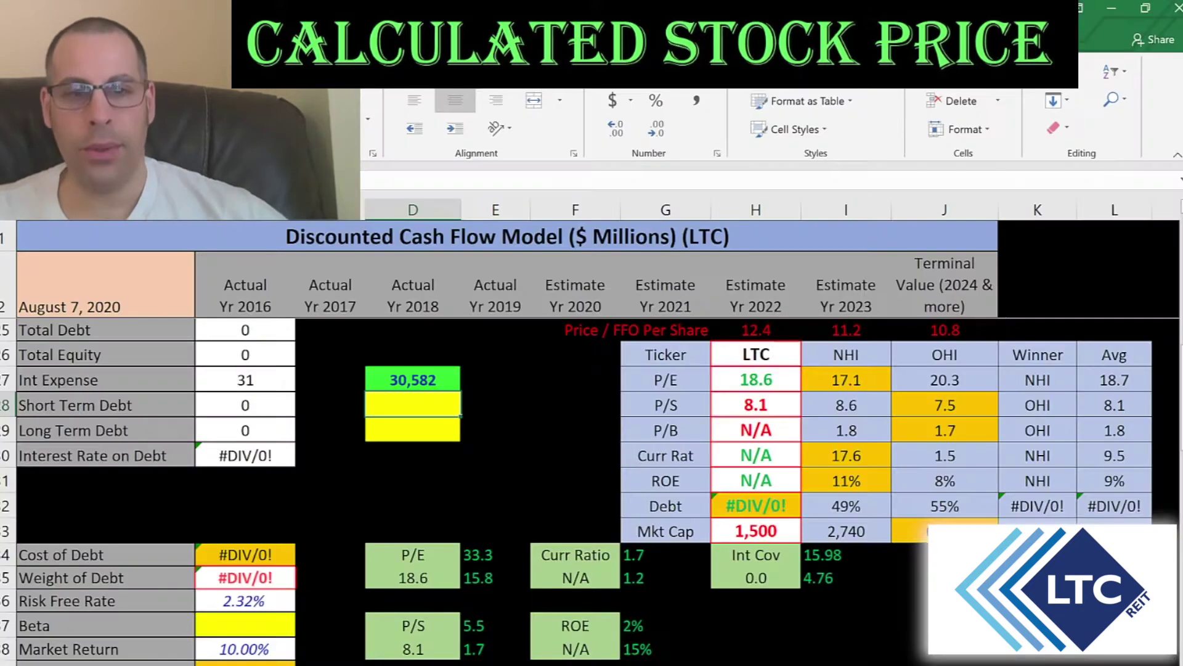
Enter 693388 as the long-term debt in D9
{"action": "left_click", "coordinate": [413, 431]}
{"action": "type", "text": "693388"}
{"action": "key", "text": "Return"}
Verify the 4.41% interest rate on debt and WACC, then select the Beta cell
{"action": "left_click", "coordinate": [330, 454]}
{"action": "left_click", "coordinate": [246, 455]}
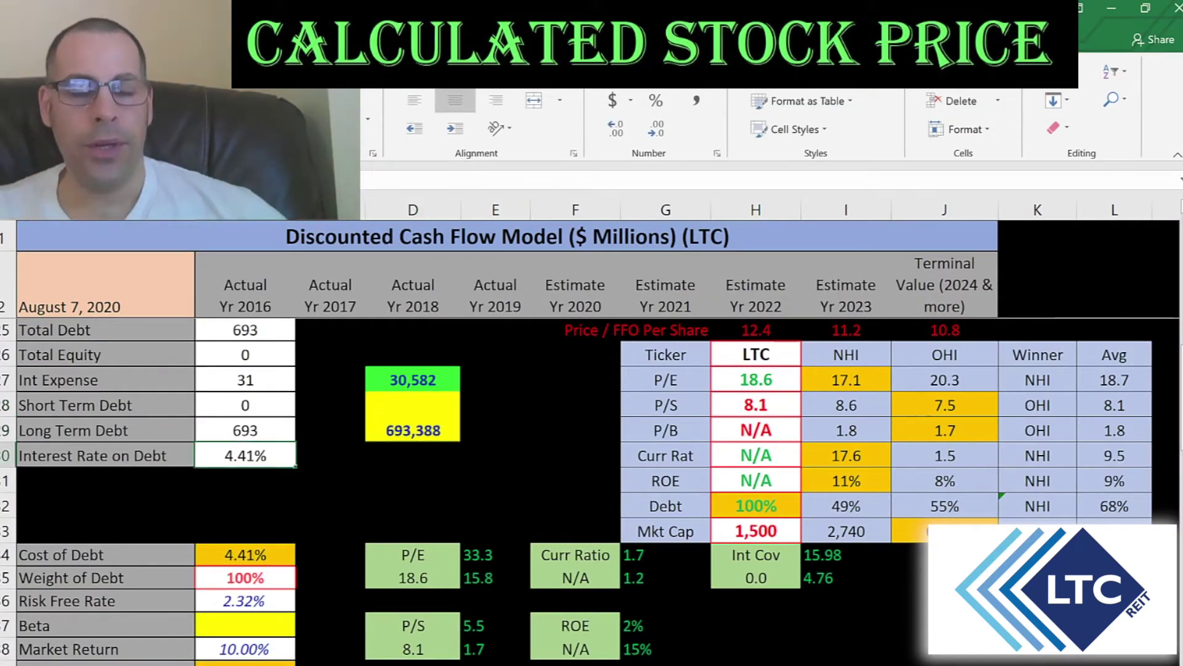
{"action": "left_click", "coordinate": [245, 480]}
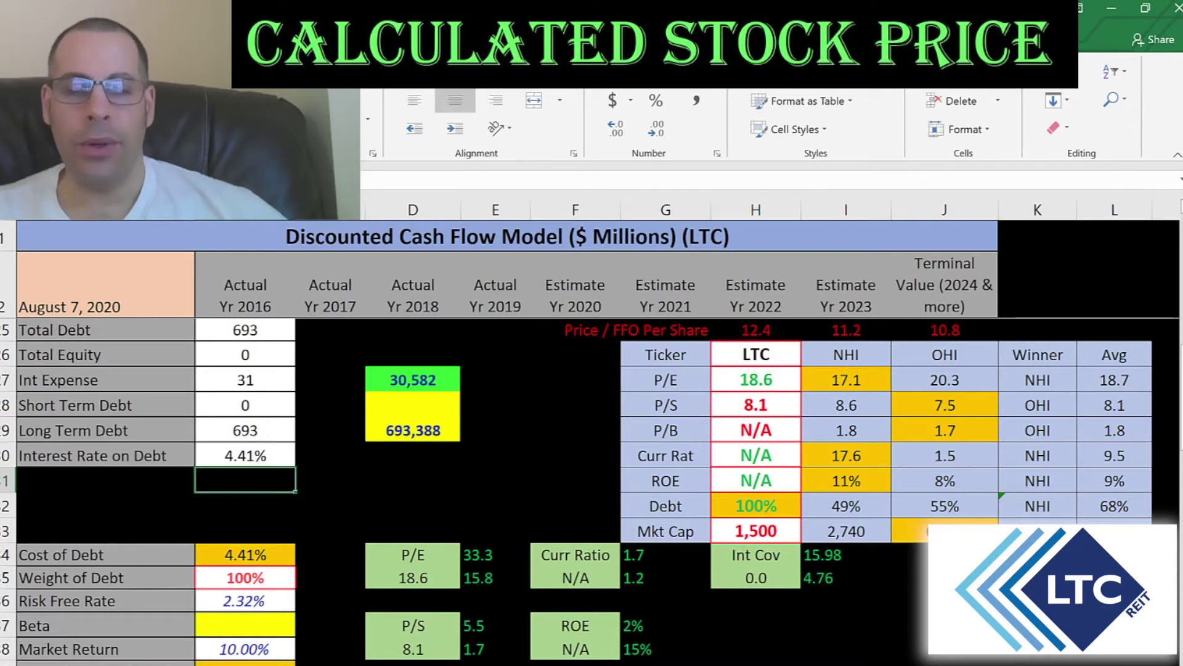
{"action": "key", "text": "Down"}
{"action": "key", "text": "Down"}
{"action": "key", "text": "Down"}
{"action": "key", "text": "Down"}
{"action": "key", "text": "Down"}
{"action": "key", "text": "Down"}
{"action": "key", "text": "Down"}
{"action": "key", "text": "Down"}
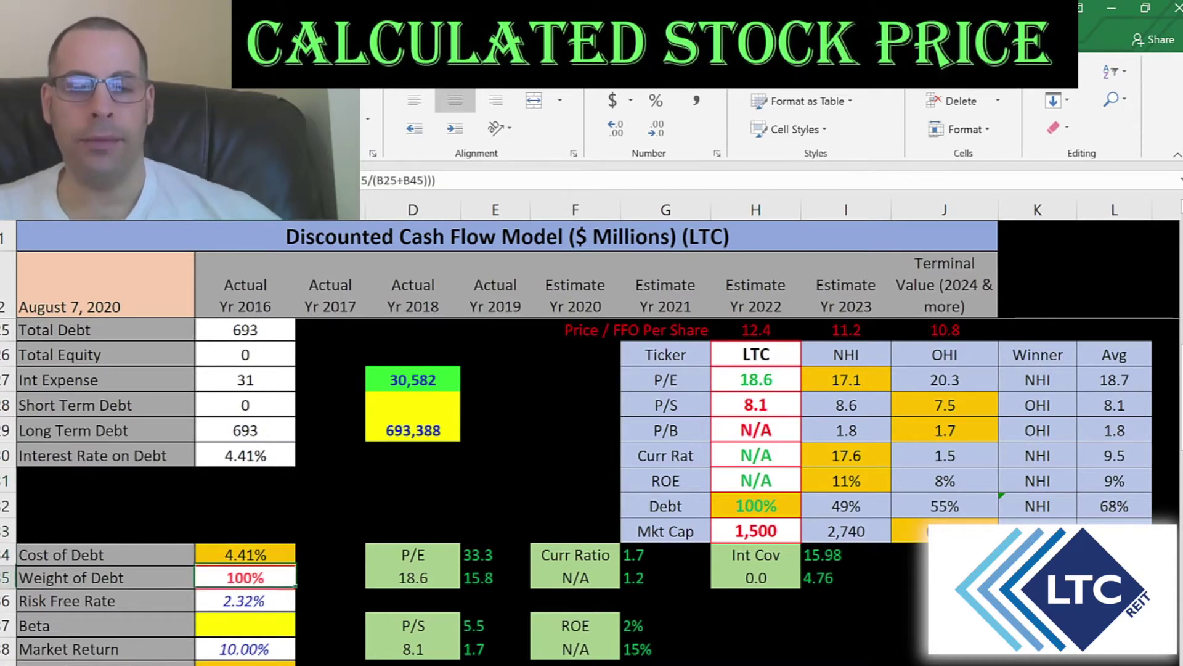
{"action": "scroll", "coordinate": [299, 469], "scroll_direction": "down", "scroll_amount": 3}
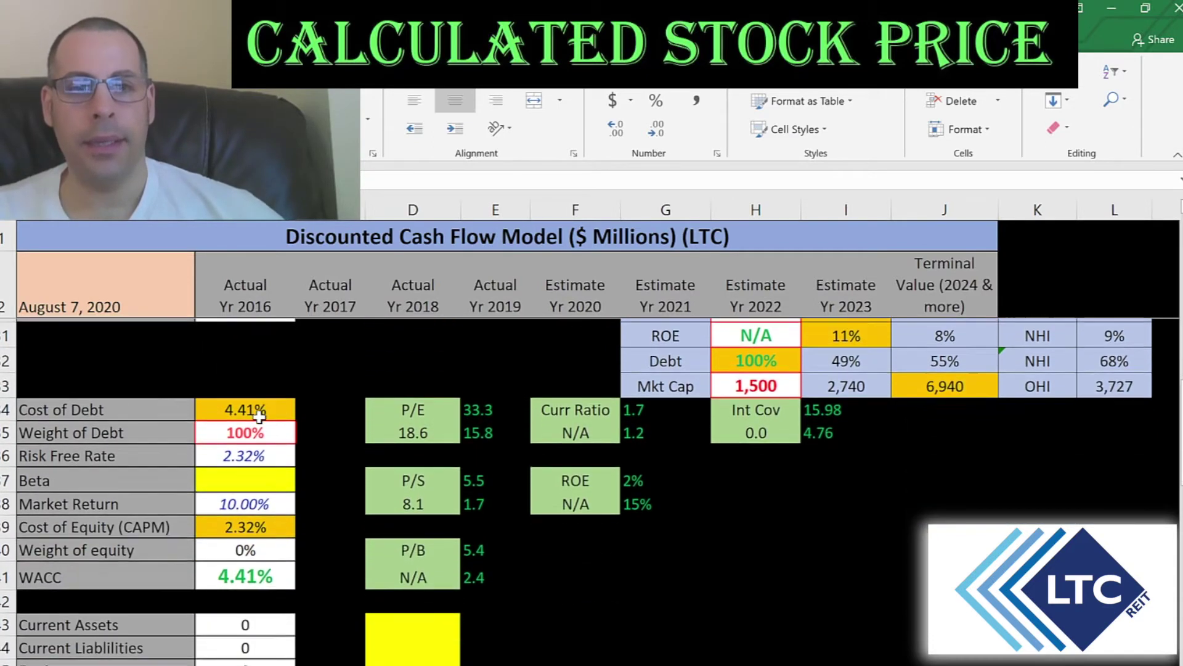
{"action": "left_click", "coordinate": [235, 453]}
{"action": "key", "text": "alt+Tab"}
{"action": "scroll", "coordinate": [233, 454], "scroll_direction": "up", "scroll_amount": 5}
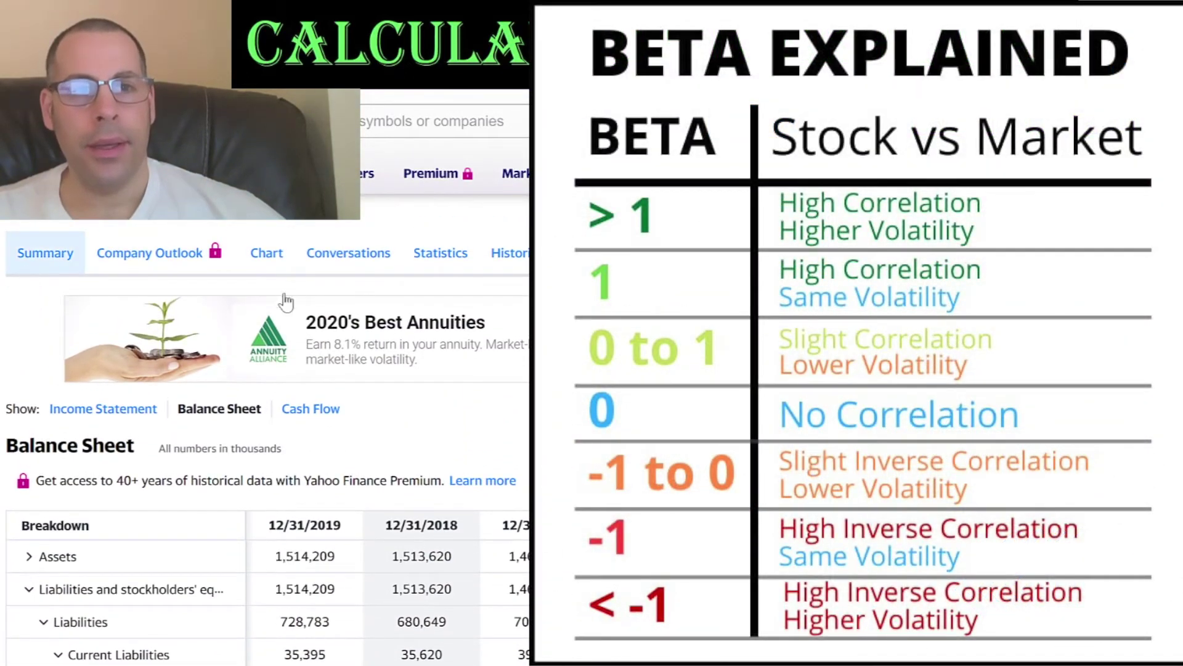
Enter Beta 0.81 from Yahoo's summary, raising Cost of Equity (CAPM) to 8.54%
{"action": "scroll", "coordinate": [265, 431], "scroll_direction": "down", "scroll_amount": 7}
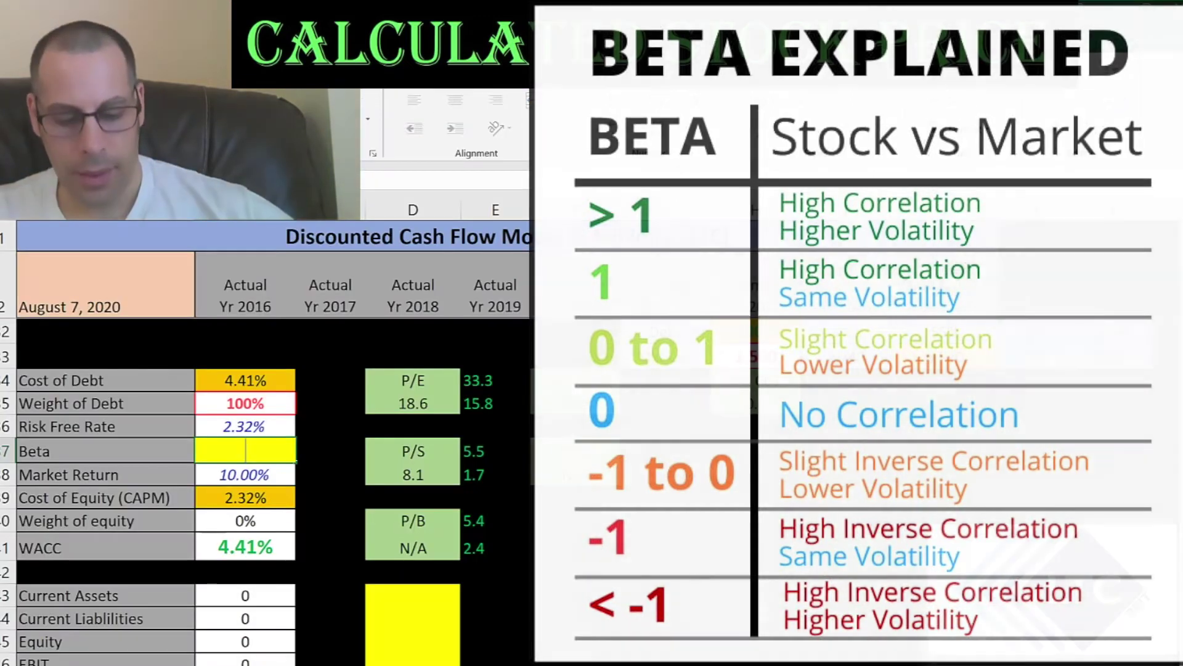
{"action": "type", "text": "0.81"}
{"action": "key", "text": "Return"}
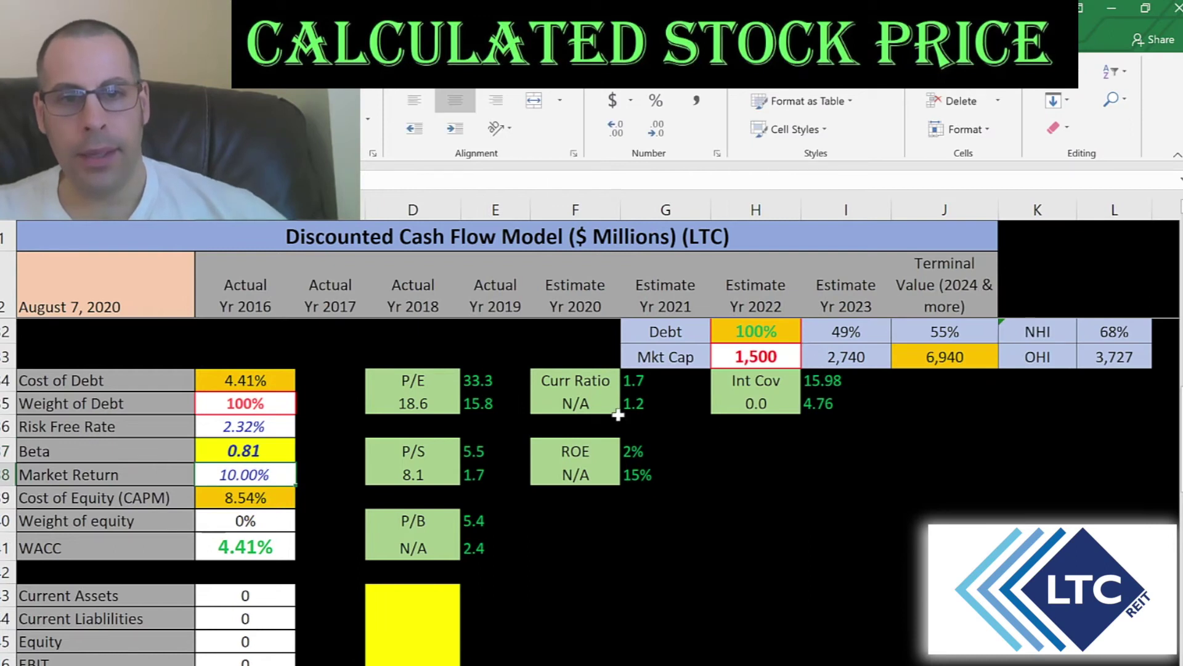
{"action": "scroll", "coordinate": [400, 408], "scroll_direction": "down", "scroll_amount": 1}
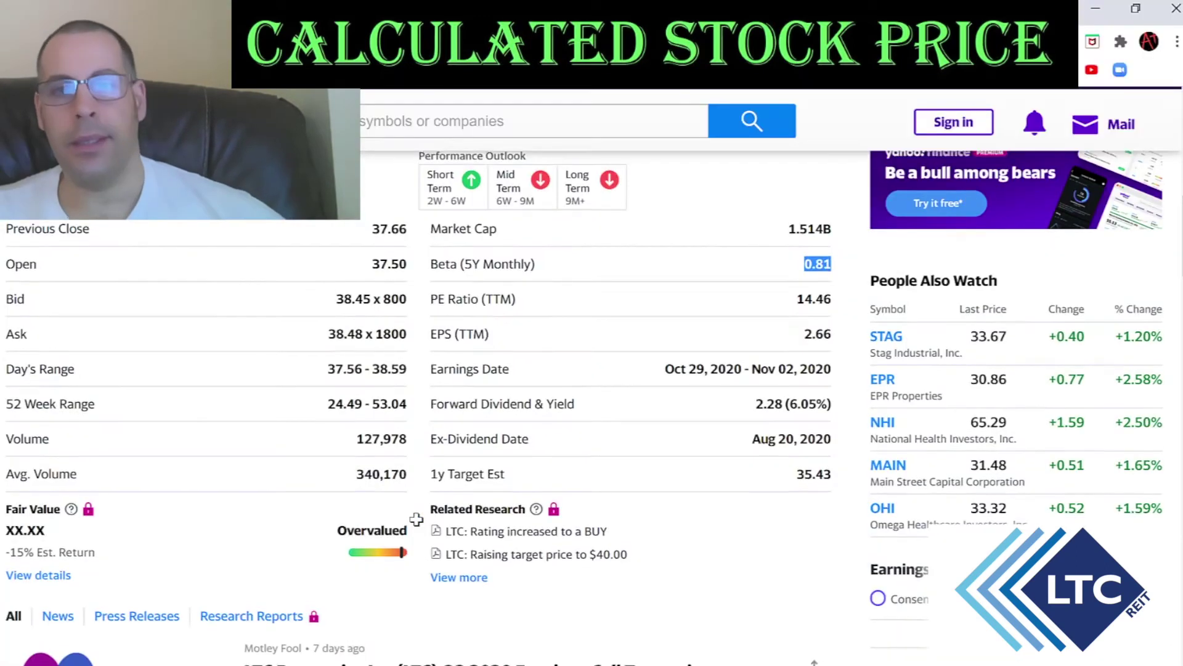
Expand Current Assets on LTC's balance sheet and paste the 2019 value 355,838 into D13
{"action": "scroll", "coordinate": [612, 491], "scroll_direction": "up", "scroll_amount": 6}
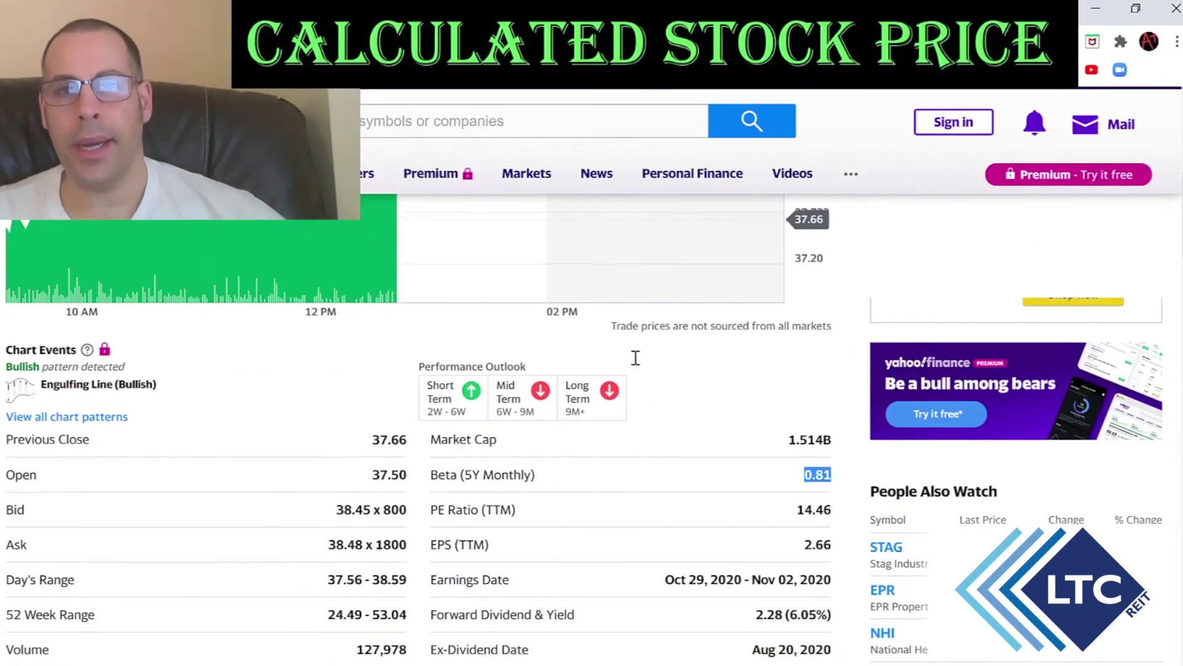
{"action": "scroll", "coordinate": [697, 313], "scroll_direction": "up", "scroll_amount": 1}
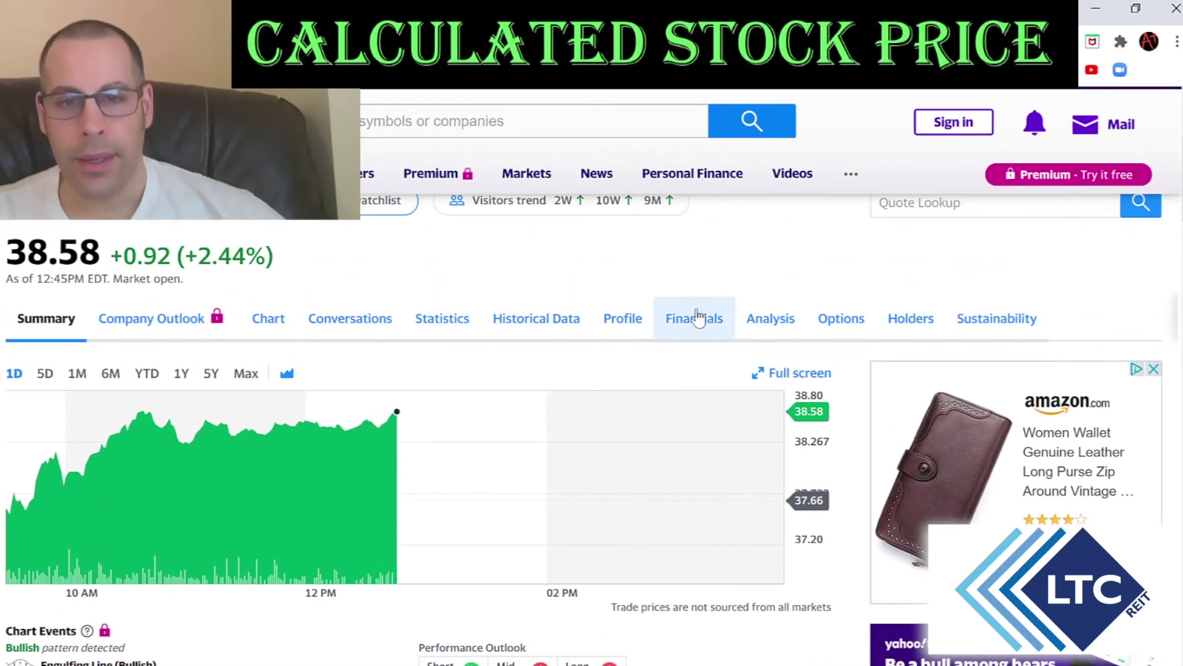
{"action": "left_click", "coordinate": [698, 318]}
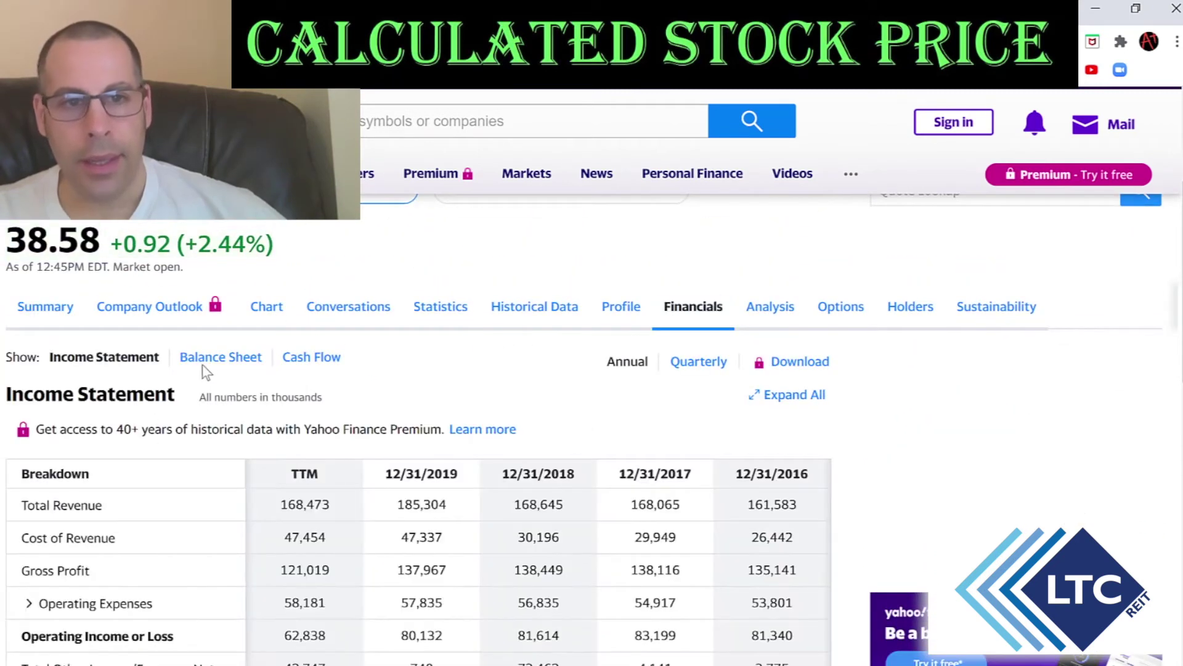
{"action": "left_click", "coordinate": [210, 464]}
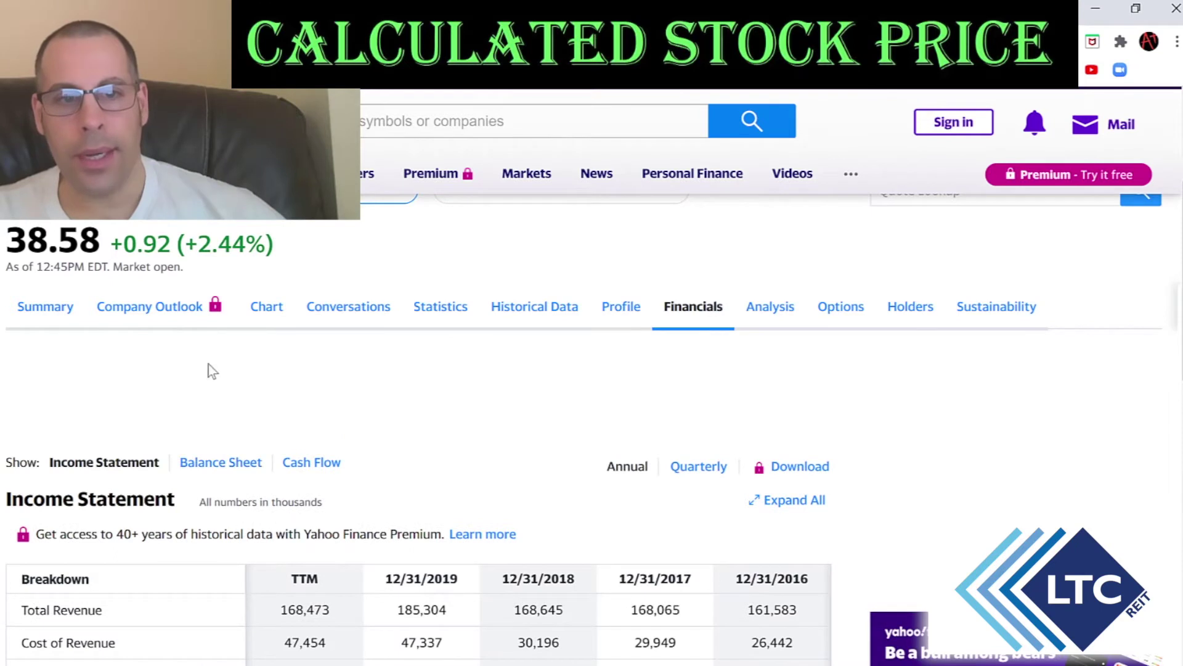
{"action": "scroll", "coordinate": [148, 399], "scroll_direction": "down", "scroll_amount": 5}
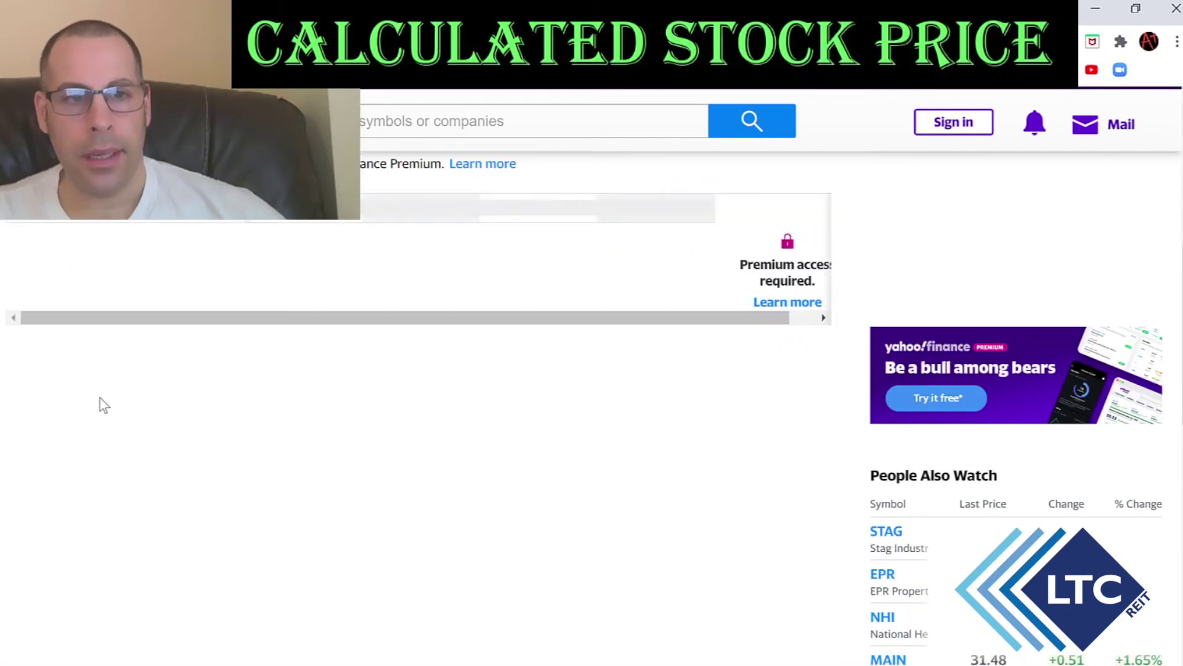
{"action": "left_click", "coordinate": [28, 243]}
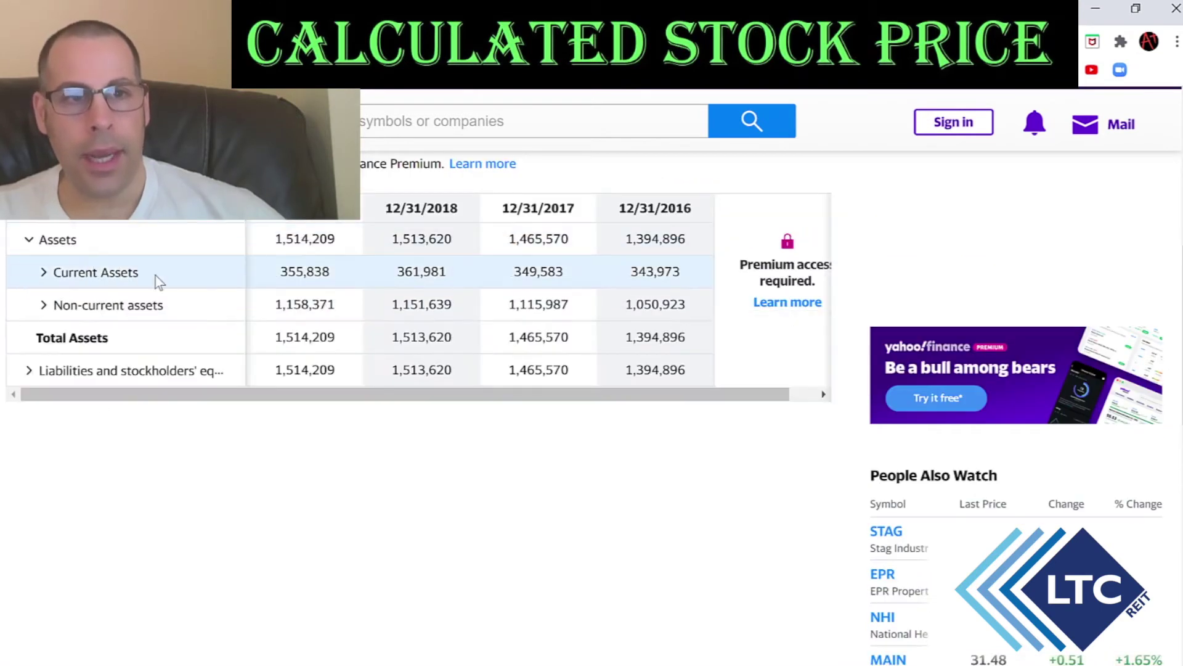
{"action": "scroll", "coordinate": [242, 278], "scroll_direction": "up", "scroll_amount": 2}
{"action": "left_click", "coordinate": [45, 378]}
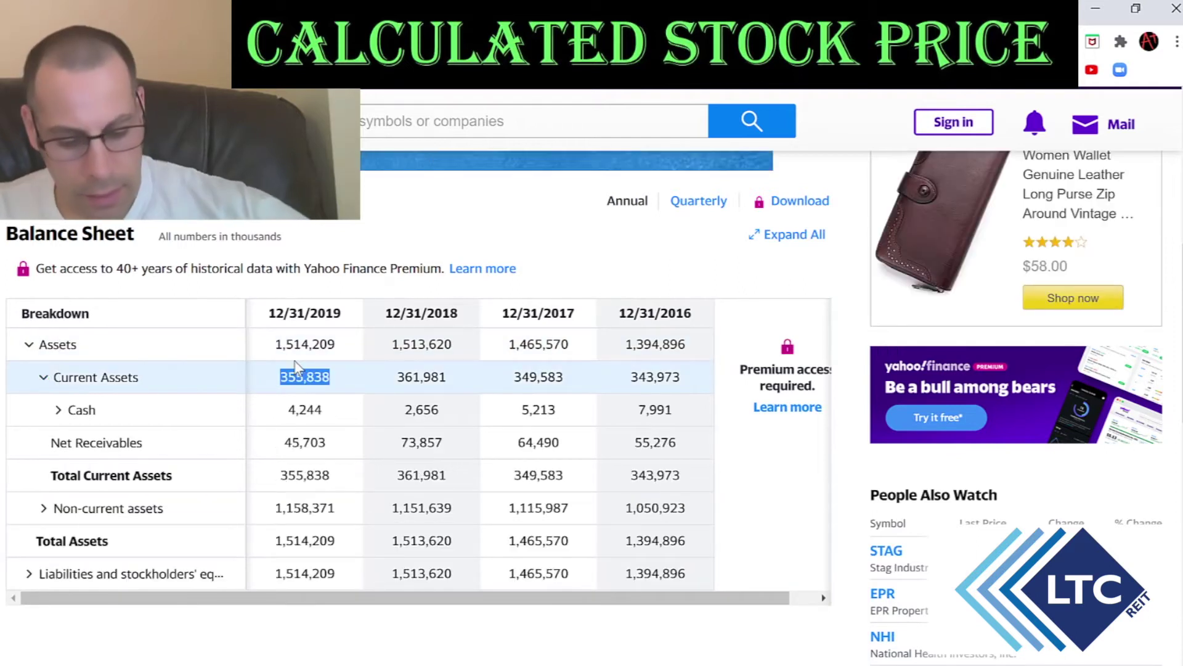
{"action": "key", "text": "alt+Tab"}
{"action": "type", "text": "355,838"}
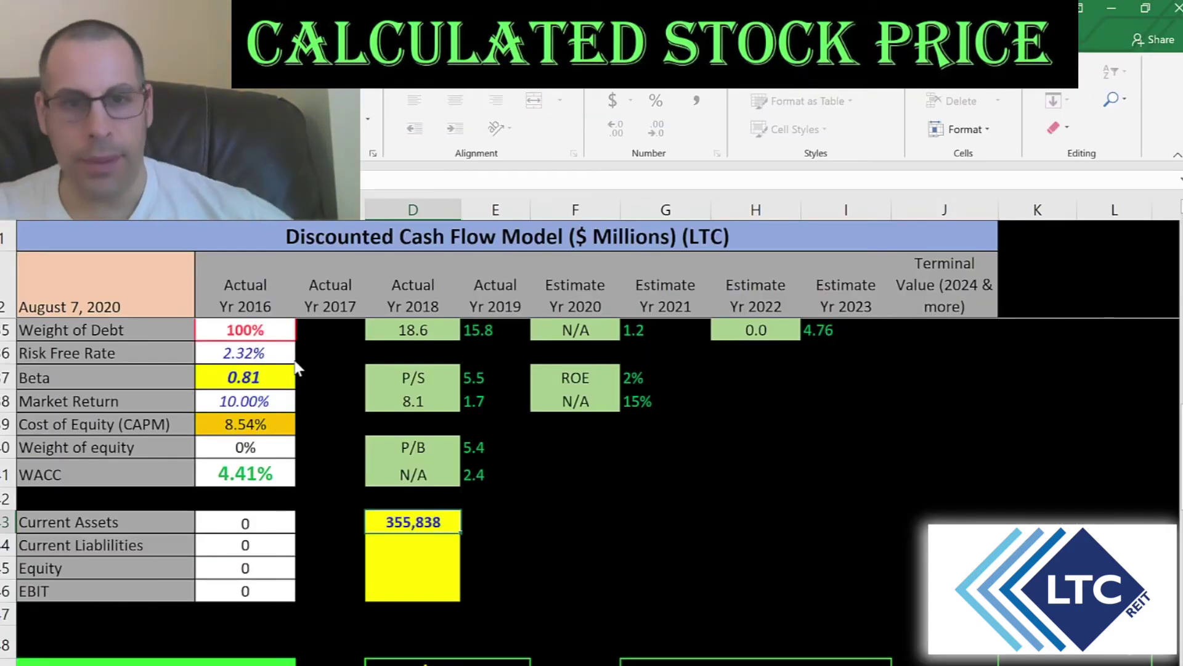
{"action": "key", "text": "alt+Tab"}
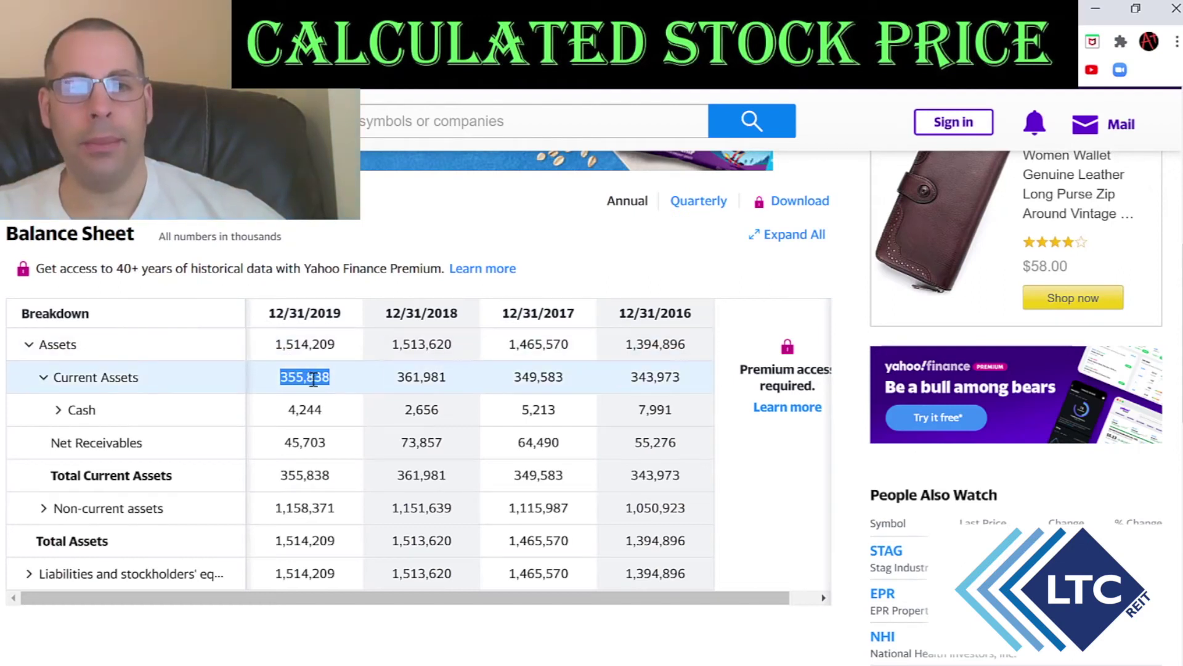
Expand Current Liabilities and paste the 2019 value 35,395 into the model's D14
{"action": "double_click", "coordinate": [312, 411]}
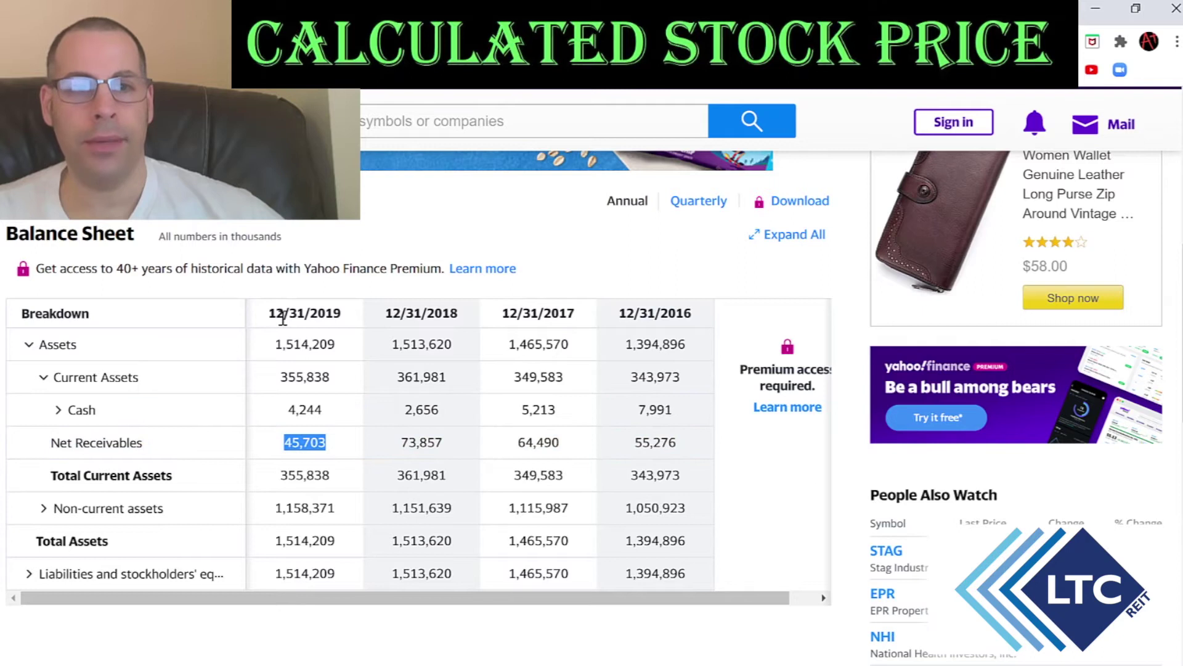
{"action": "scroll", "coordinate": [234, 357], "scroll_direction": "down", "scroll_amount": 1}
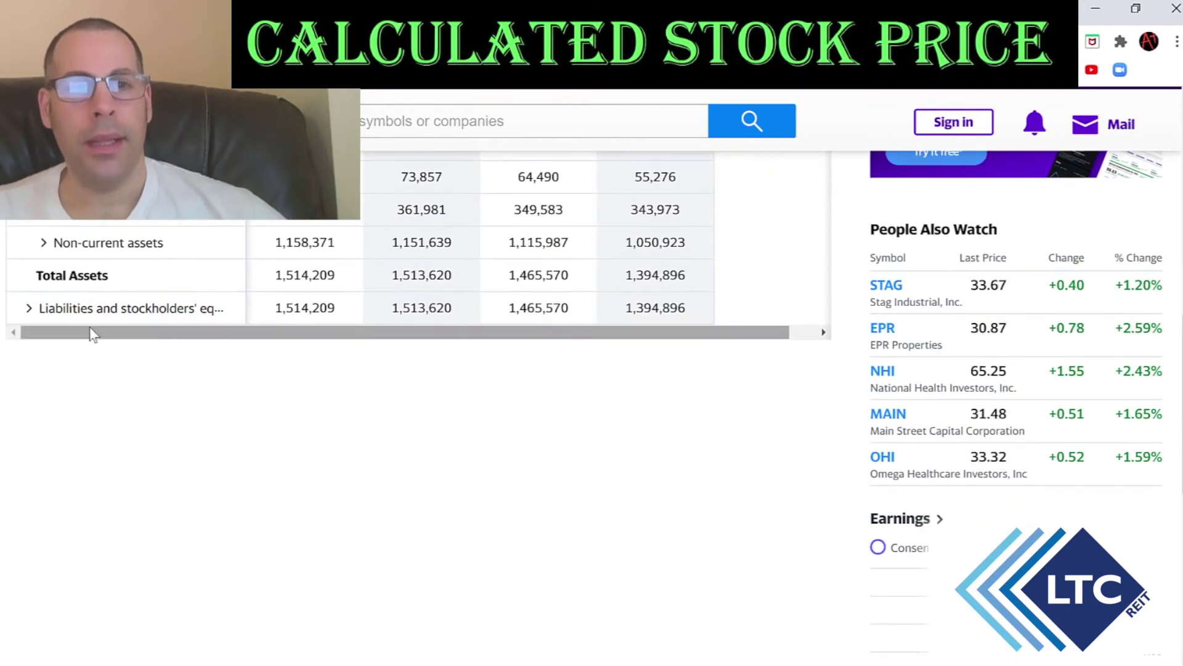
{"action": "left_click", "coordinate": [28, 308]}
{"action": "left_click", "coordinate": [40, 343]}
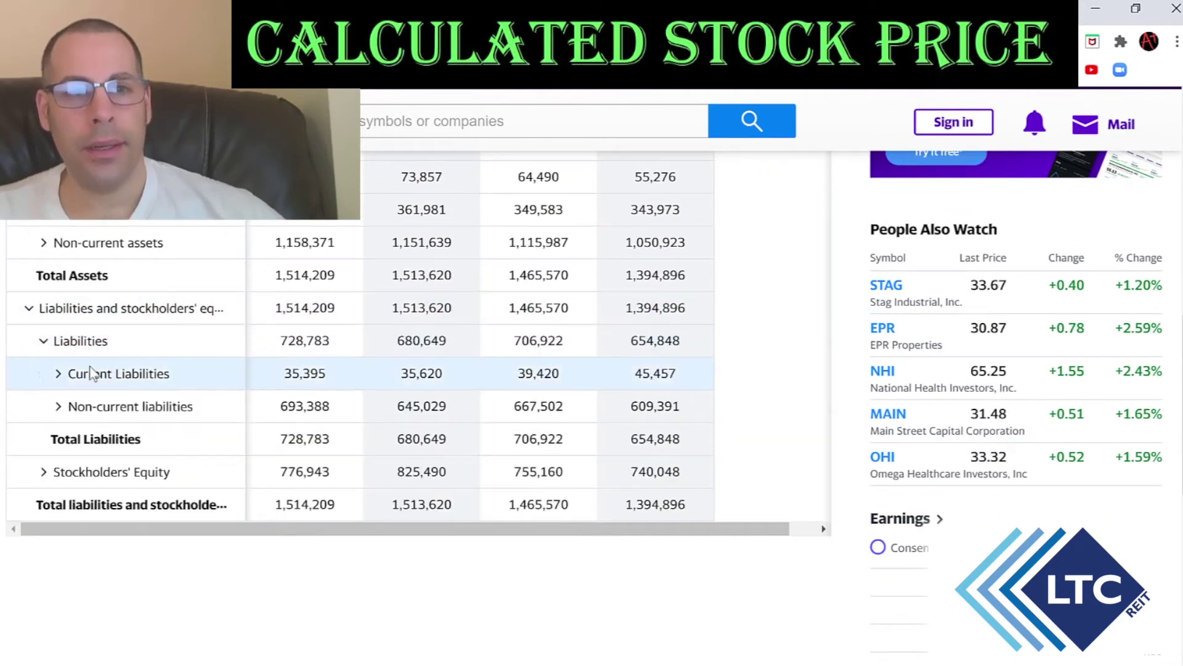
{"action": "left_click", "coordinate": [58, 373]}
{"action": "double_click", "coordinate": [315, 370]}
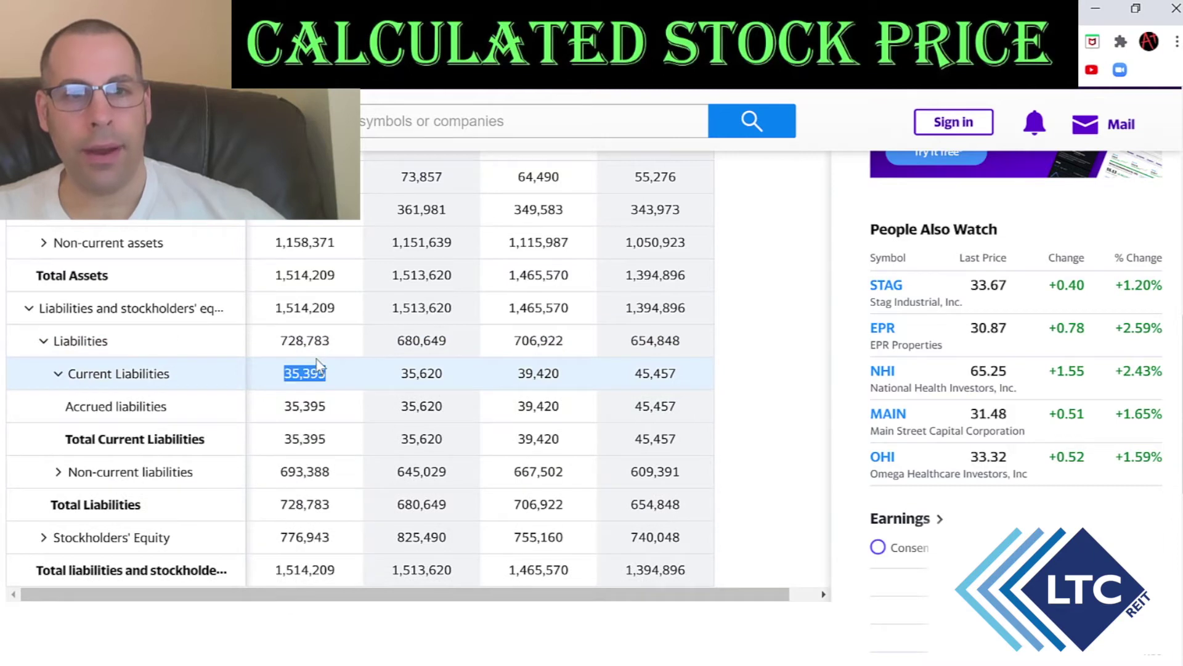
{"action": "key", "text": "ctrl+c"}
{"action": "key", "text": "alt+Tab"}
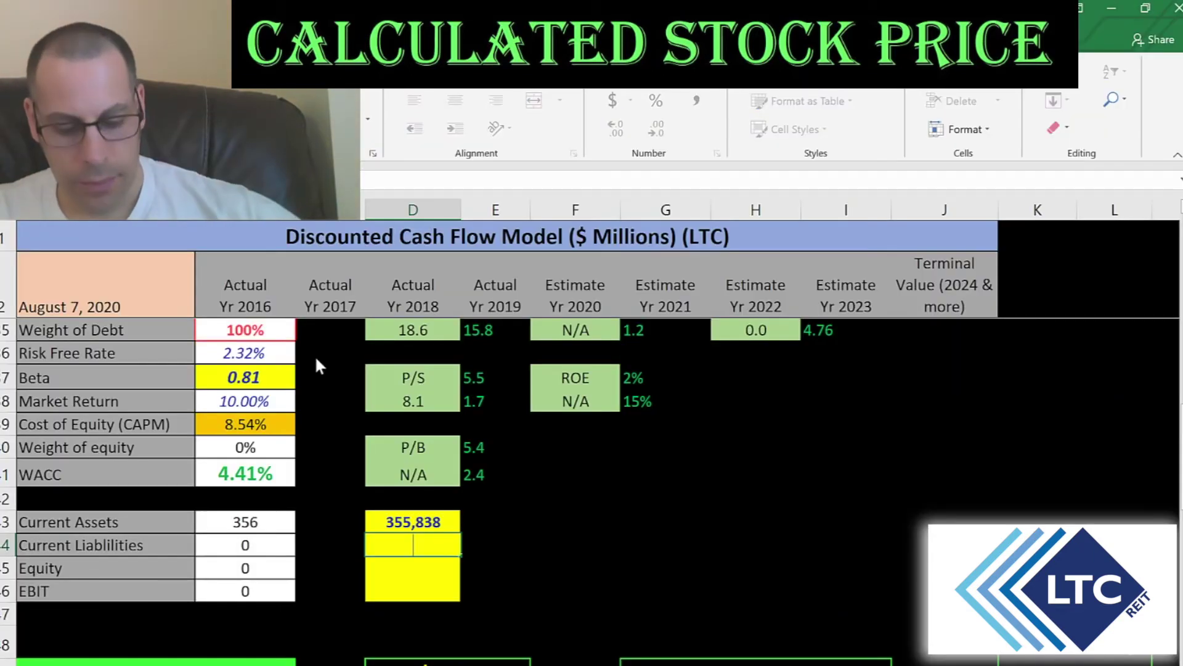
{"action": "key", "text": "ctrl+v"}
{"action": "key", "text": "Return"}
Copy 2019 stockholders' equity of 776,943 into the model's Equity cell D15
{"action": "key", "text": "alt+Tab"}
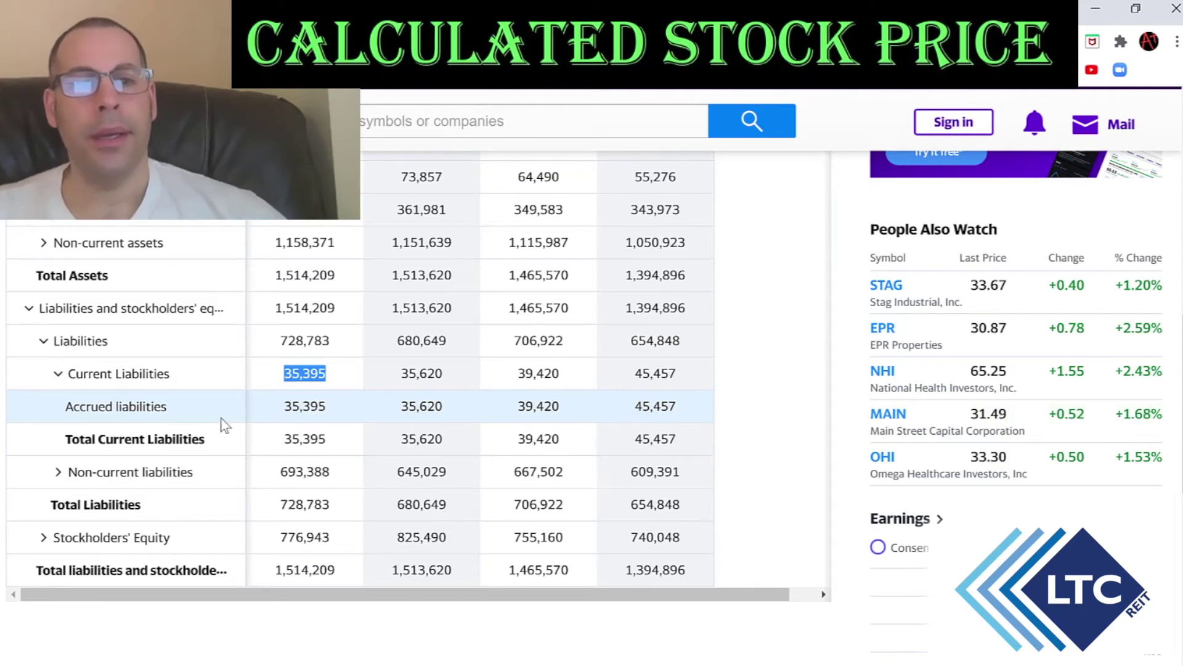
{"action": "scroll", "coordinate": [227, 425], "scroll_direction": "down", "scroll_amount": 3}
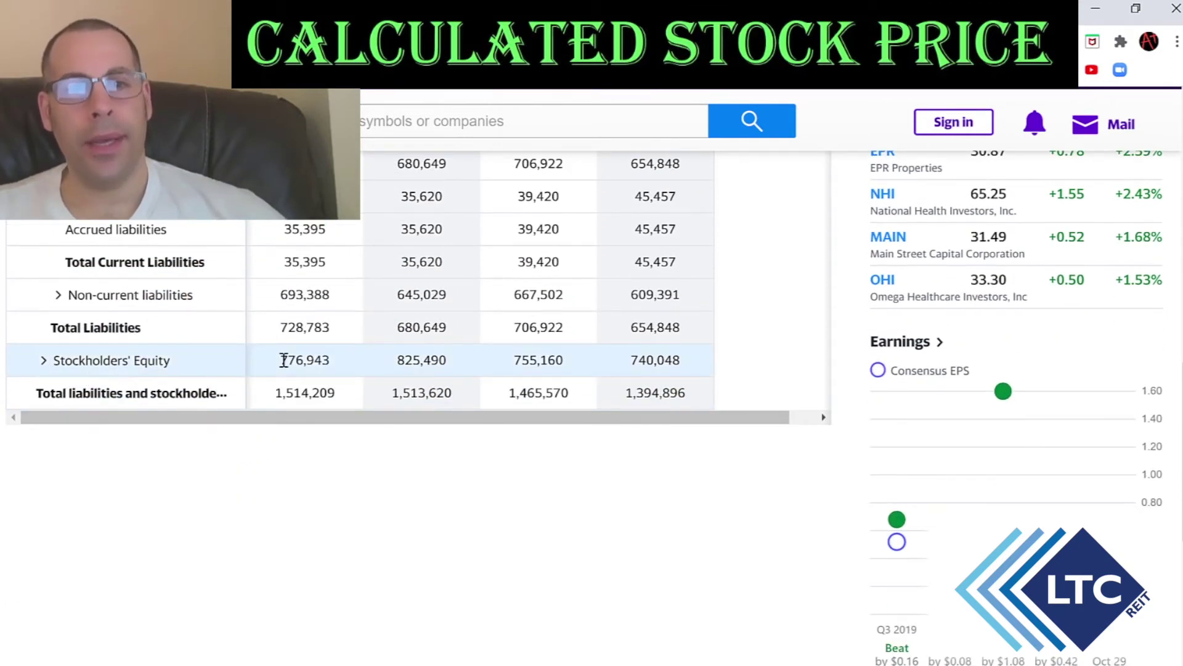
{"action": "double_click", "coordinate": [293, 359]}
{"action": "key", "text": "alt+Tab"}
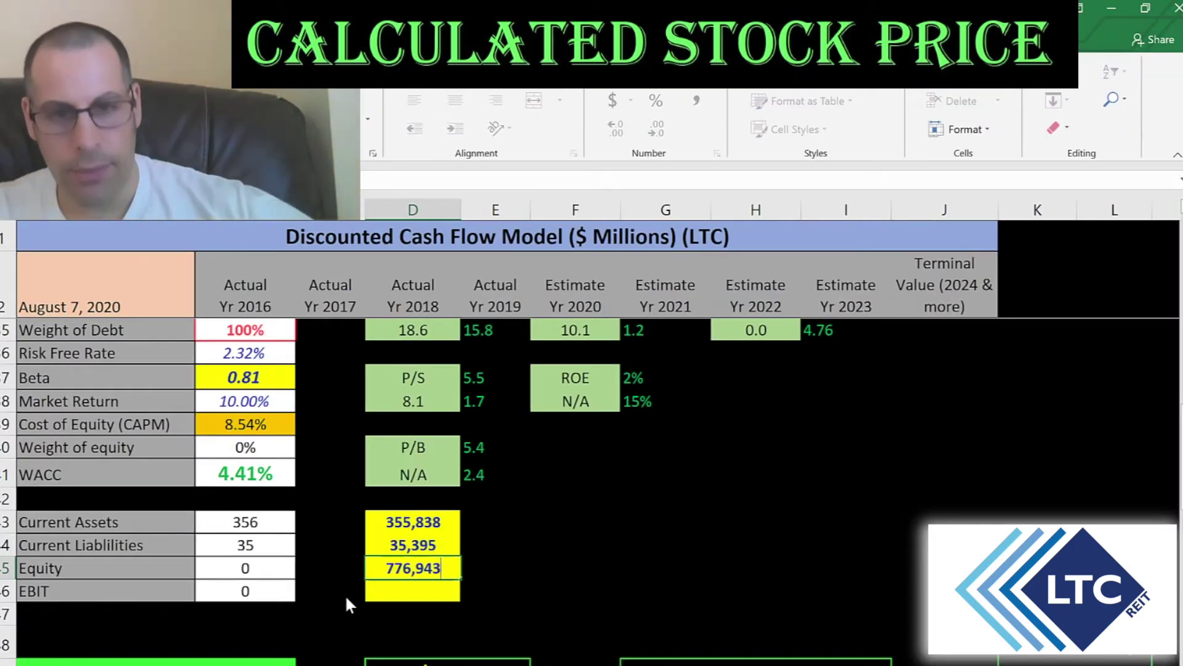
{"action": "key", "text": "ctrl+v"}
{"action": "key", "text": "alt+Tab"}
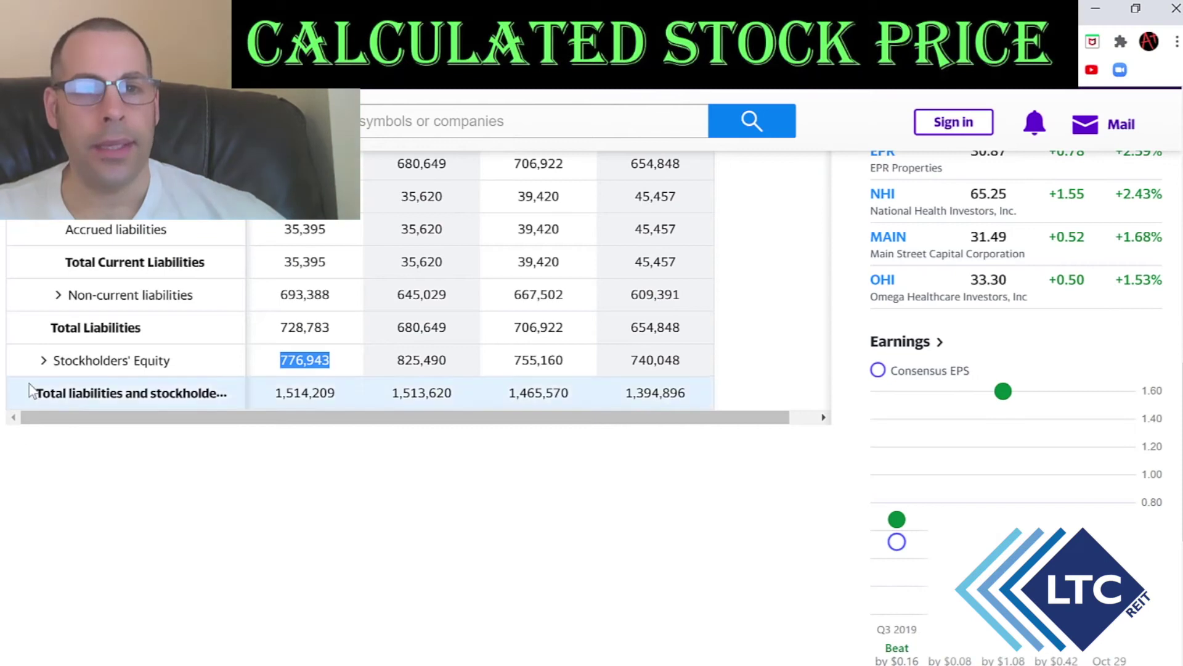
Check the equity breakdown (Common Stock 398, Retained Earnings -90,801) and copy 2019 operating income 80,132
{"action": "left_click", "coordinate": [43, 360]}
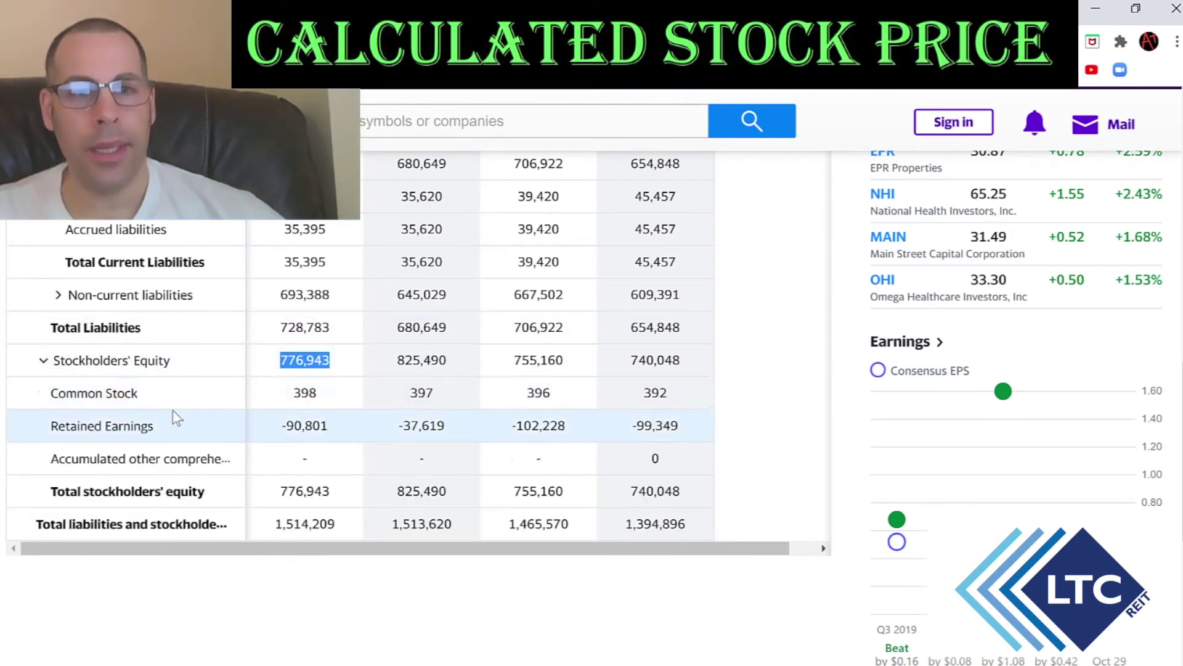
{"action": "double_click", "coordinate": [301, 395]}
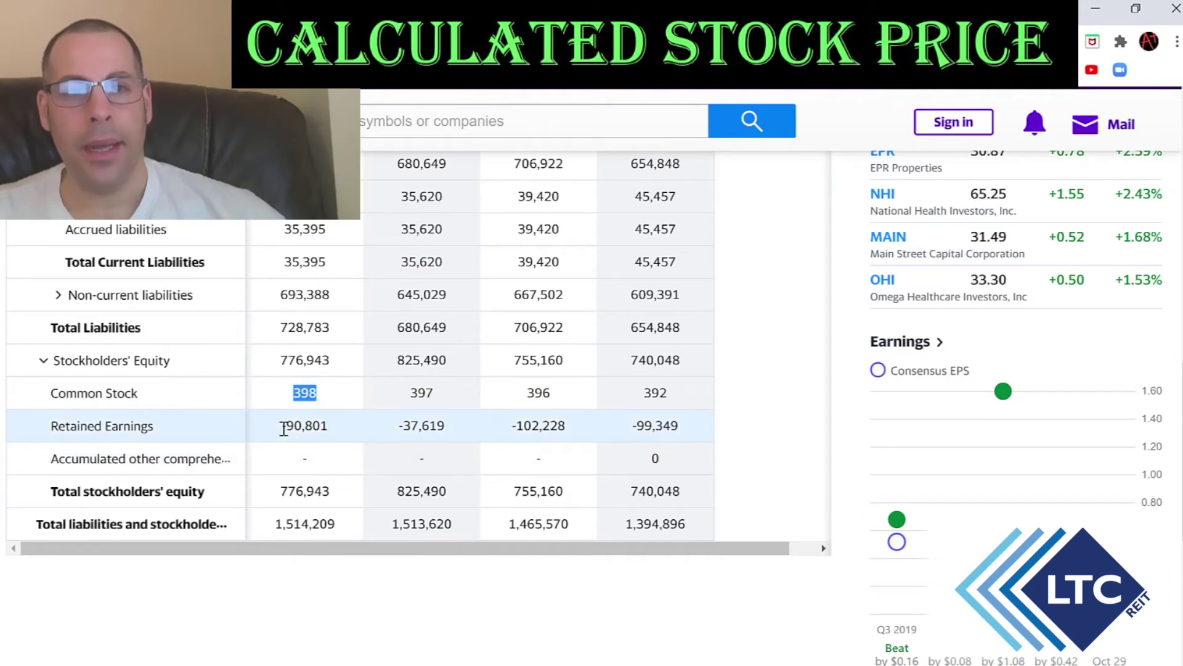
{"action": "double_click", "coordinate": [303, 429]}
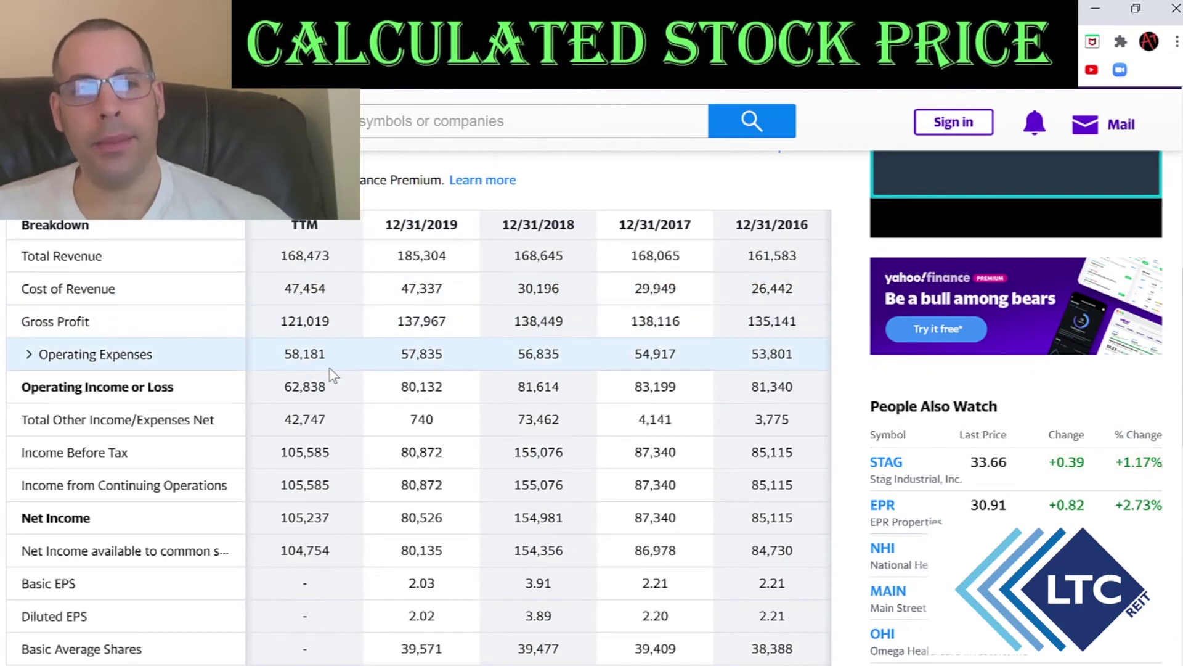
{"action": "double_click", "coordinate": [420, 384]}
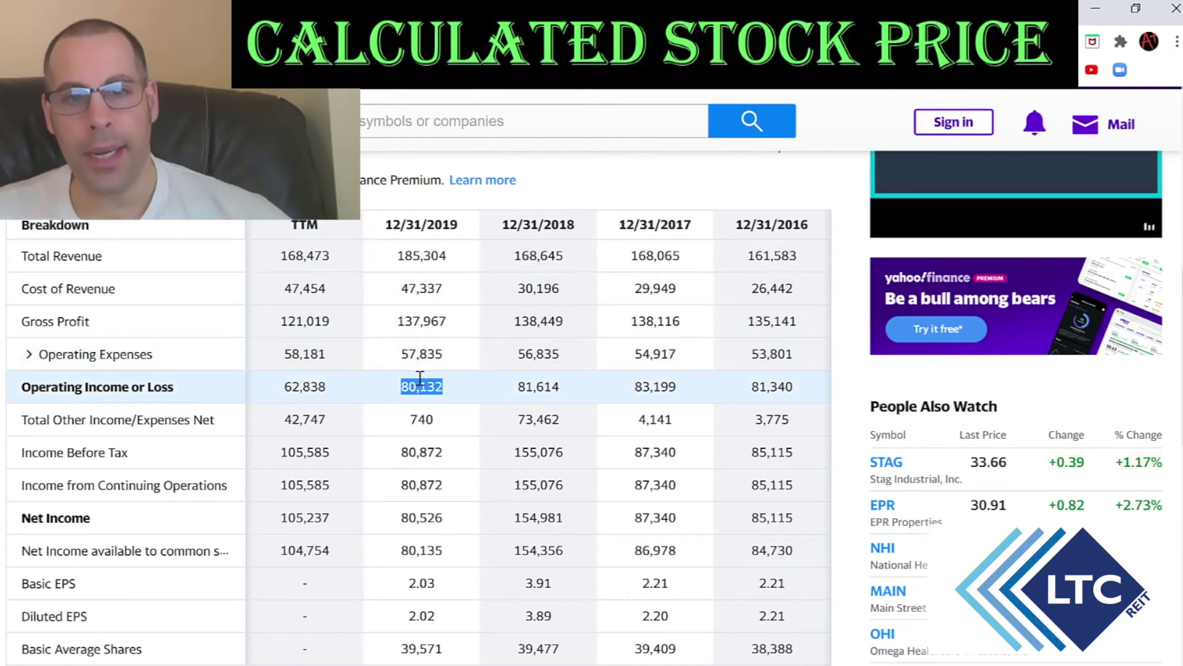
{"action": "key", "text": "alt+Tab"}
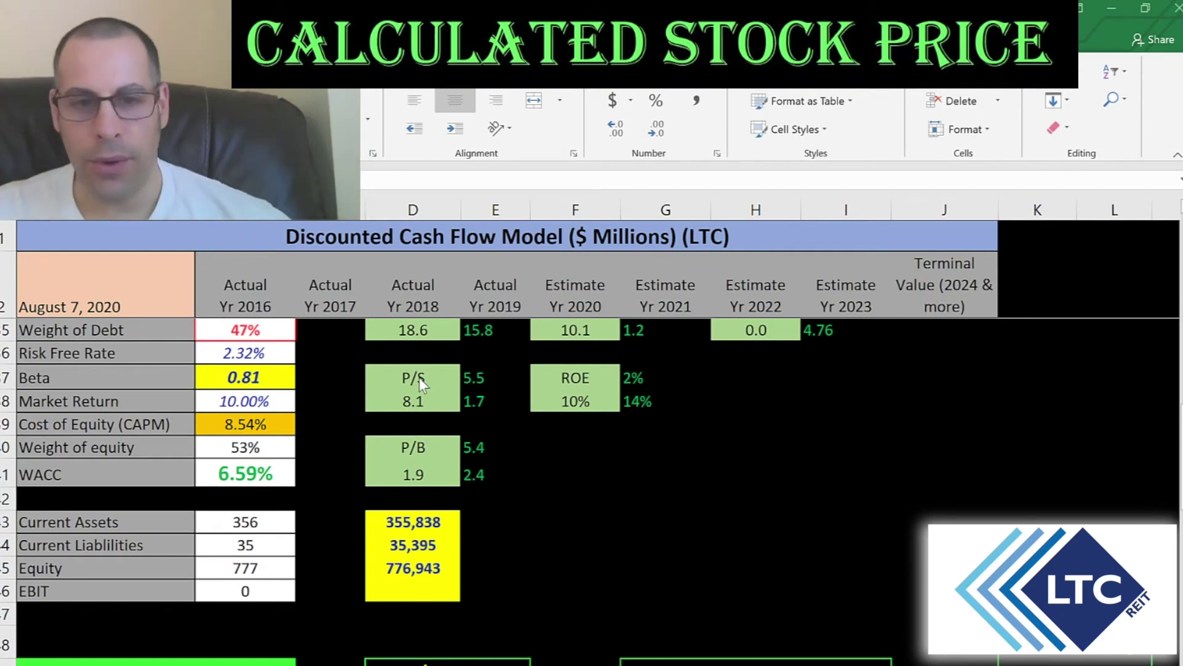
Enter 80,132 as the EBIT figure in cell D16
{"action": "left_click", "coordinate": [413, 591]}
{"action": "type", "text": "80,132"}
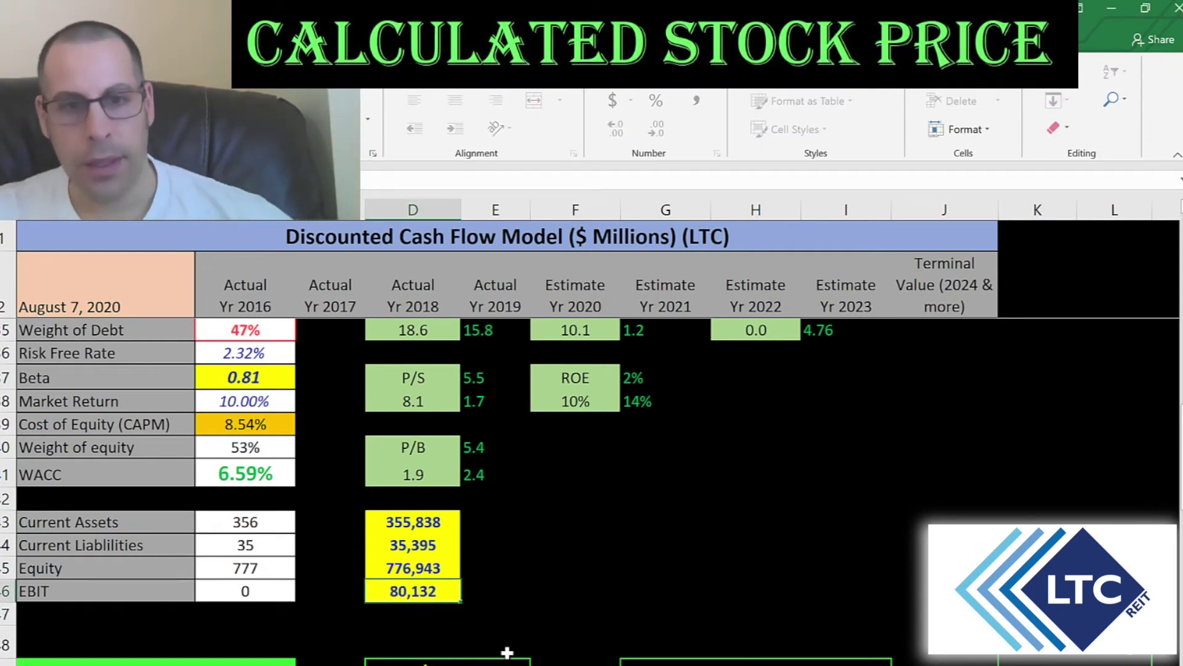
{"action": "key", "text": "Return"}
Review Cost of Debt 4.41%, the debt and equity weights, and Cost of Equity 8.54%
{"action": "left_click", "coordinate": [264, 381]}
{"action": "key", "text": "Up"}
{"action": "key", "text": "Up"}
{"action": "key", "text": "Up"}
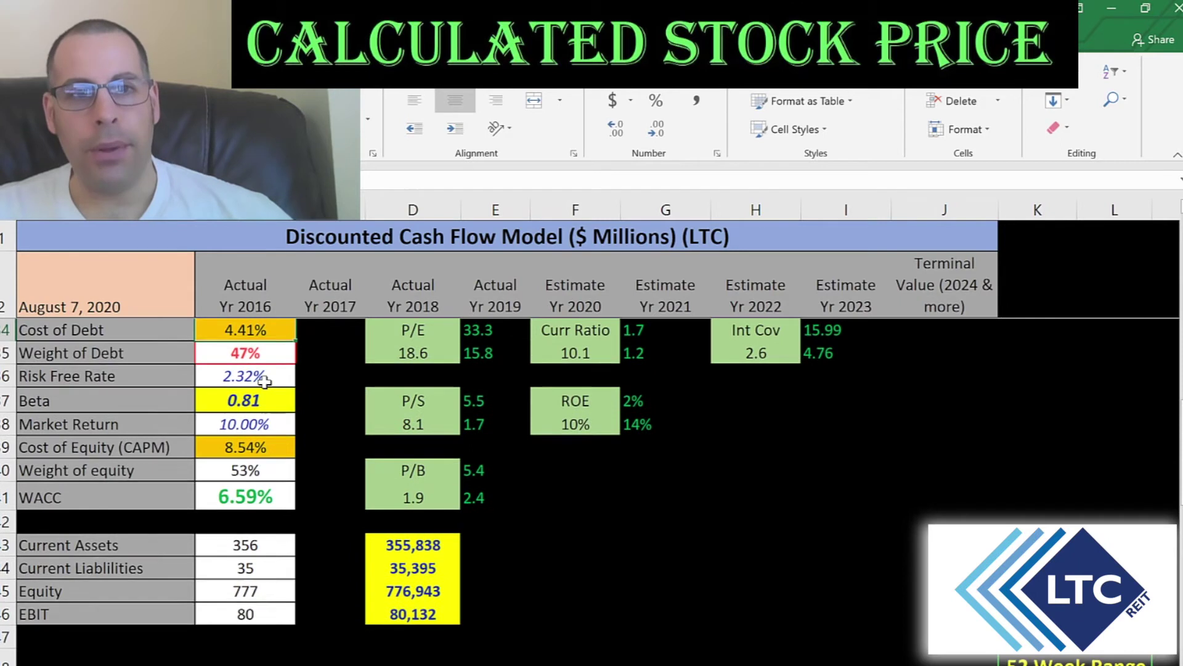
{"action": "left_click", "coordinate": [264, 381]}
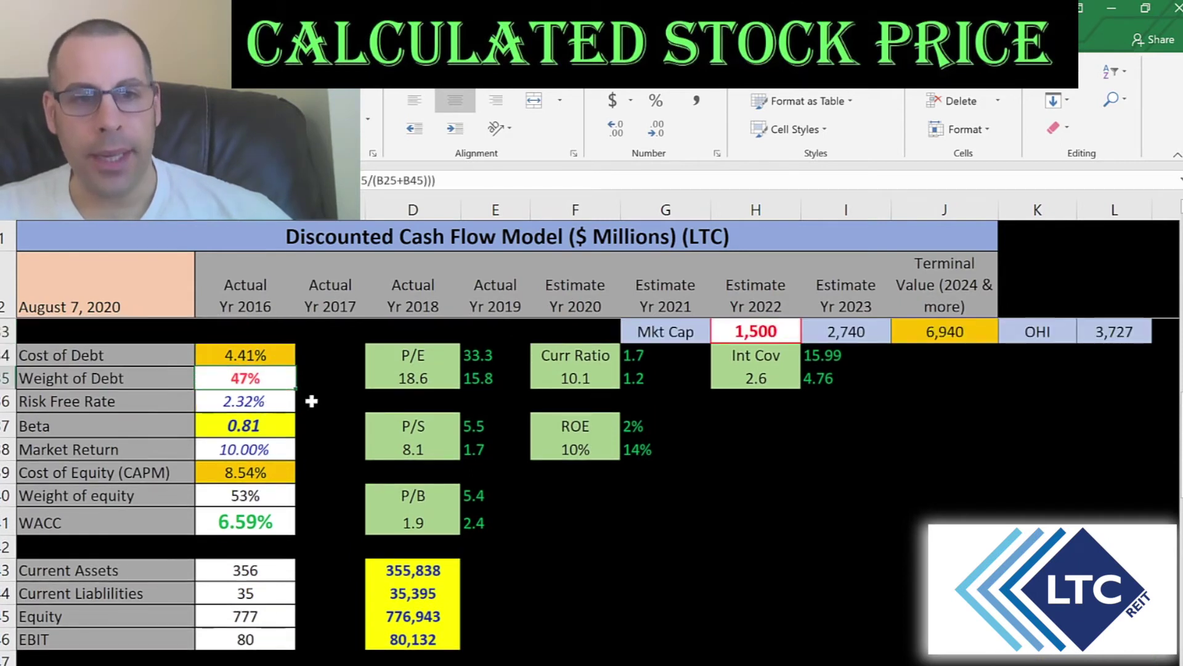
{"action": "key", "text": "Up"}
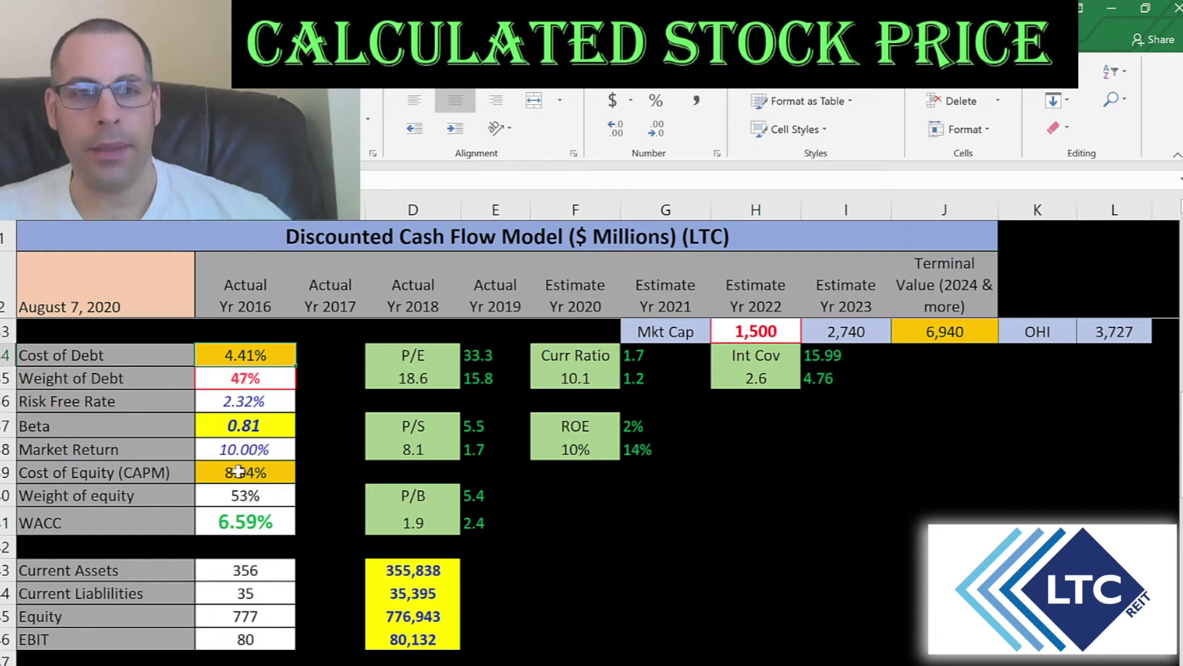
{"action": "left_click", "coordinate": [257, 496]}
{"action": "left_click", "coordinate": [271, 481]}
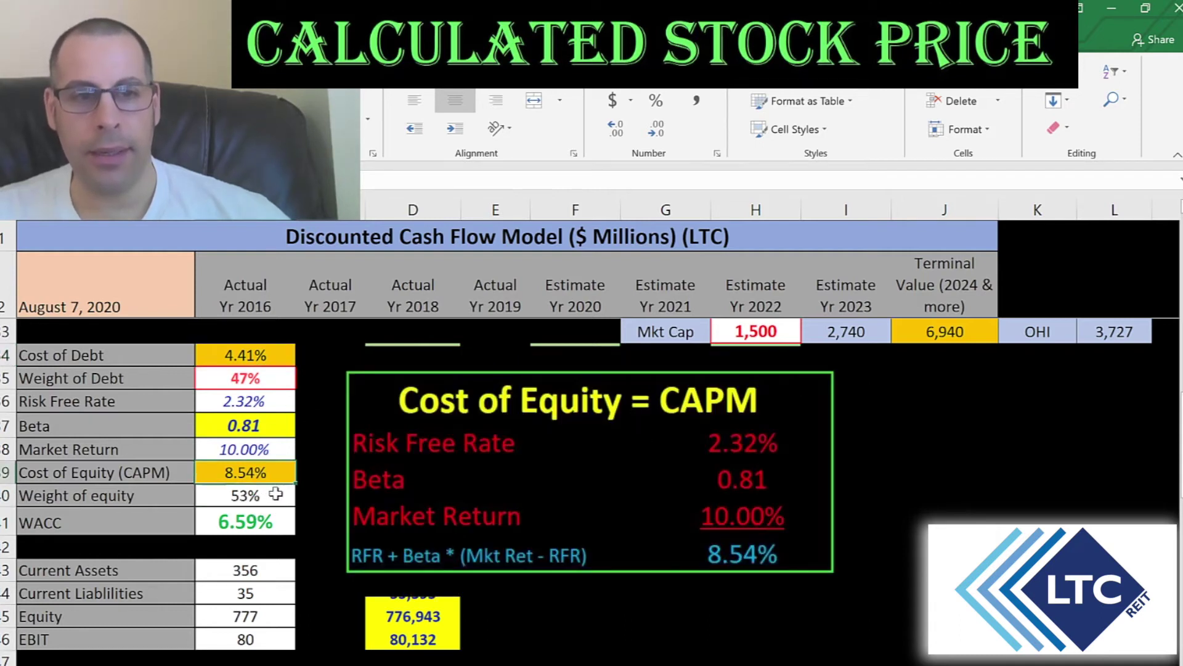
{"action": "left_click", "coordinate": [255, 522]}
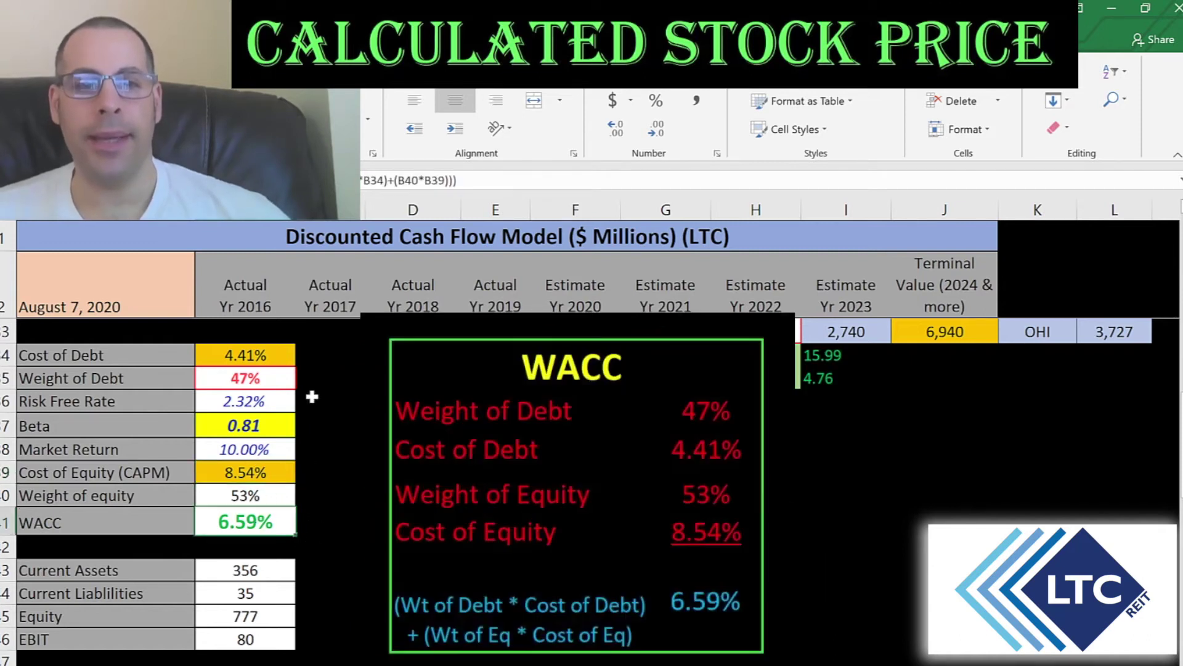
{"action": "left_click", "coordinate": [236, 353]}
{"action": "left_click", "coordinate": [258, 470]}
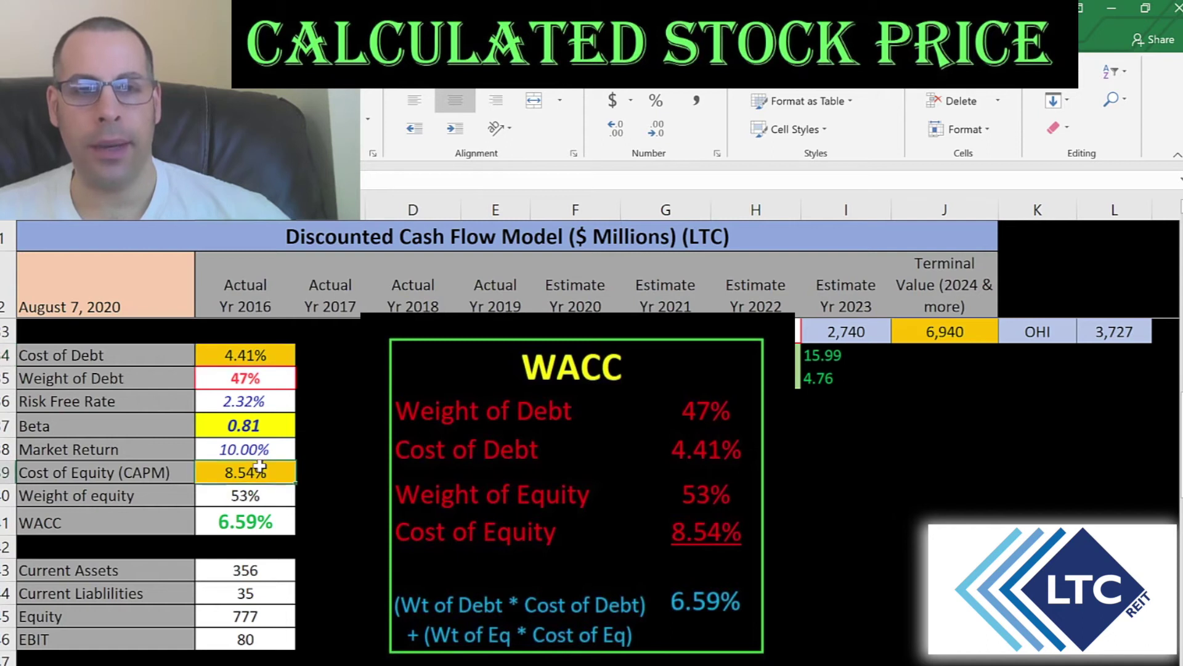
{"action": "left_click", "coordinate": [250, 510]}
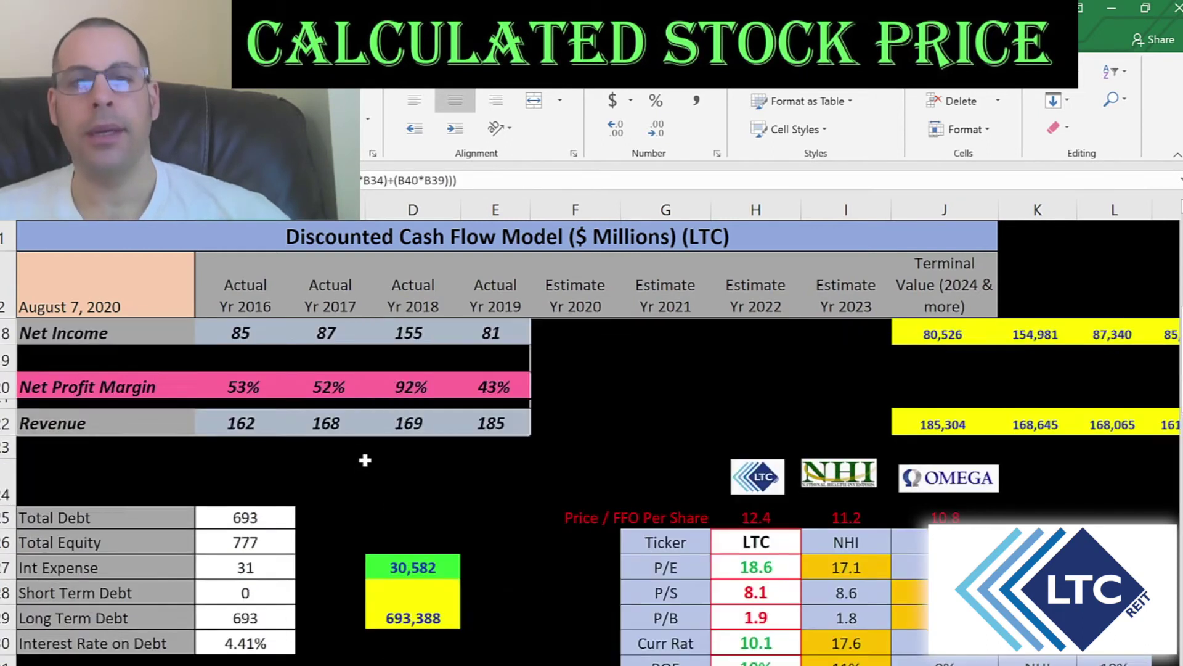
{"action": "scroll", "coordinate": [362, 457], "scroll_direction": "down", "scroll_amount": 15}
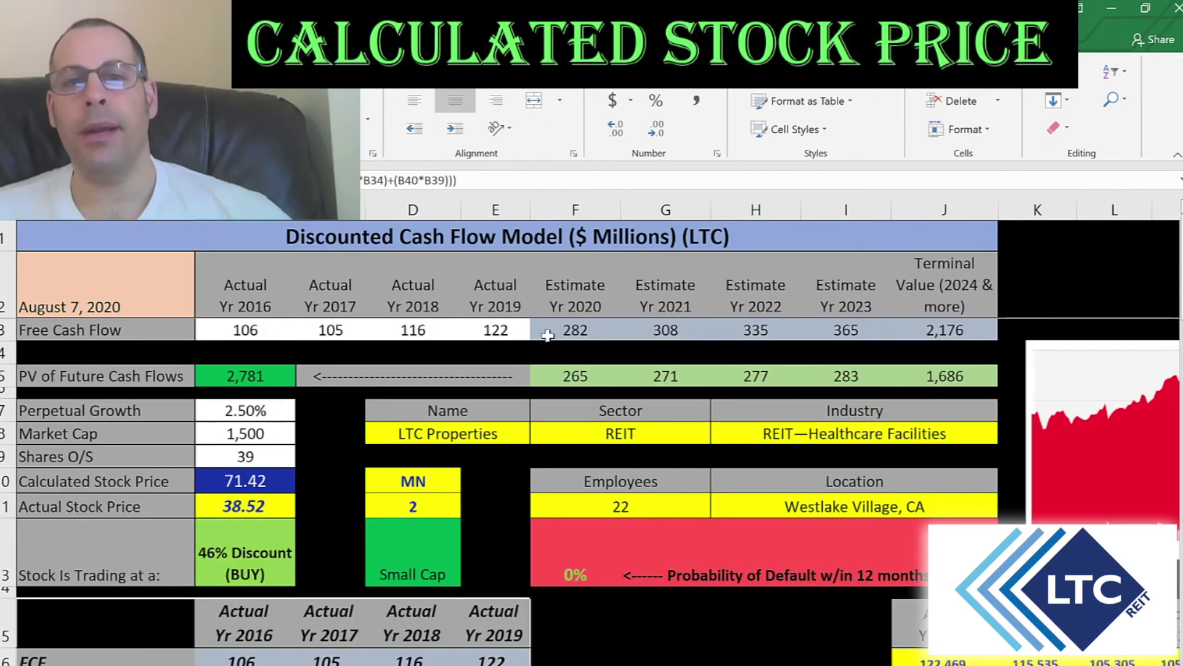
{"action": "left_click", "coordinate": [573, 324]}
{"action": "left_click", "coordinate": [672, 327]}
{"action": "left_click", "coordinate": [737, 328]}
{"action": "left_click", "coordinate": [832, 328]}
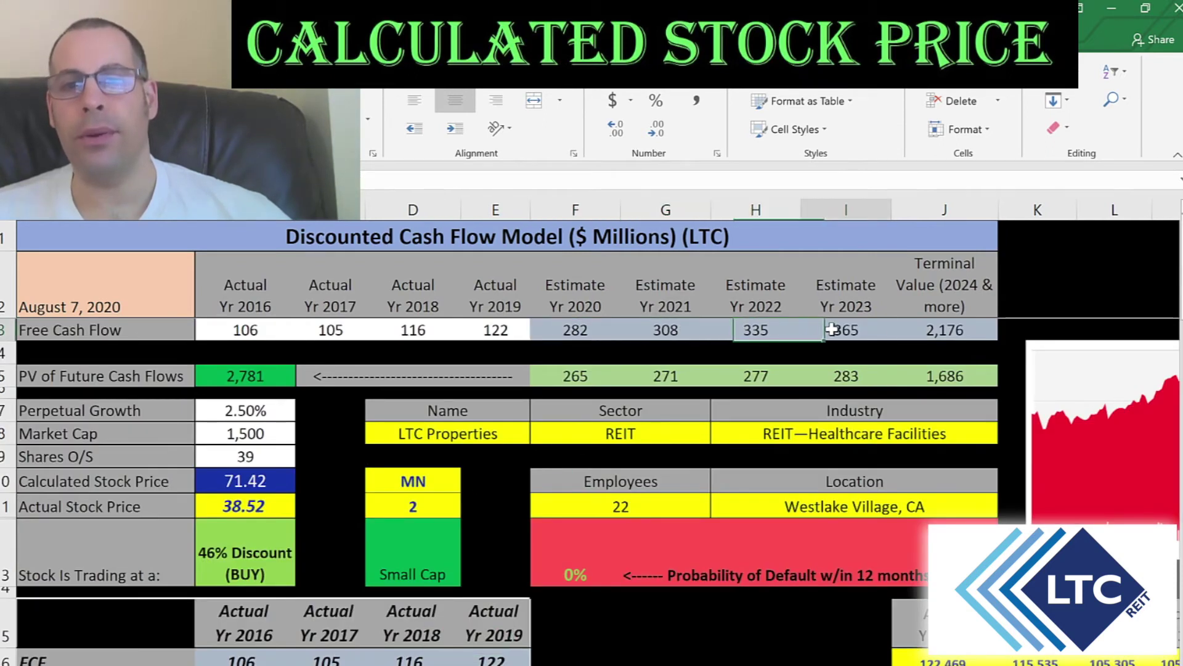
{"action": "left_click", "coordinate": [932, 328]}
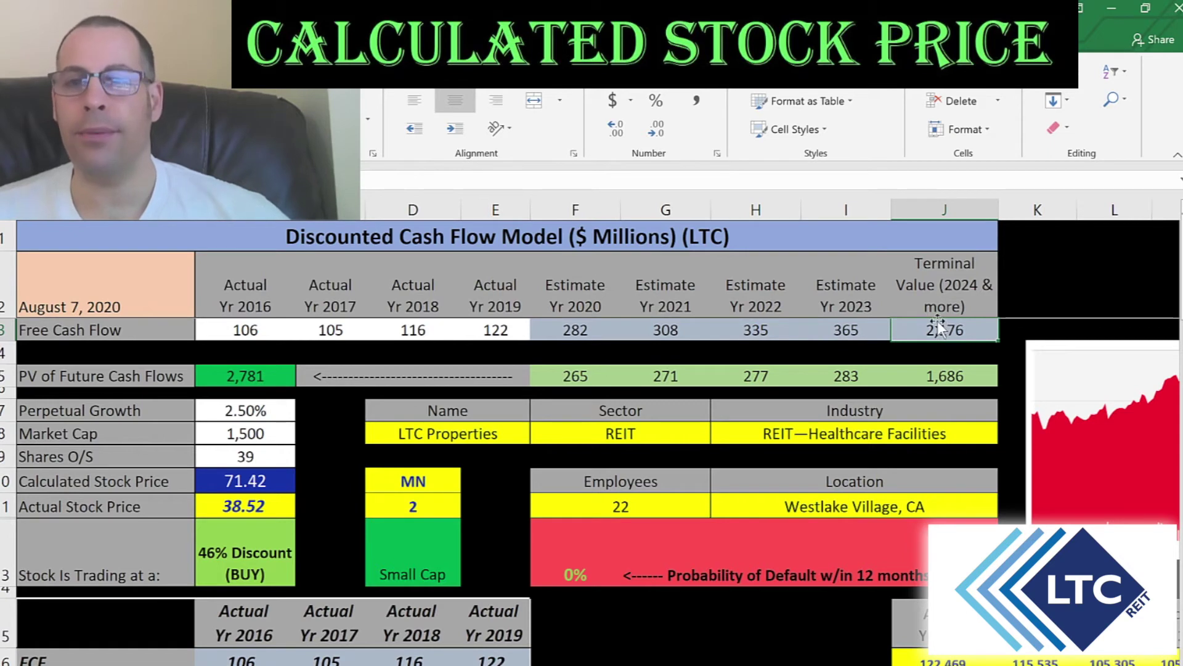
{"action": "left_click_drag", "start_coordinate": [954, 372], "coordinate": [550, 375]}
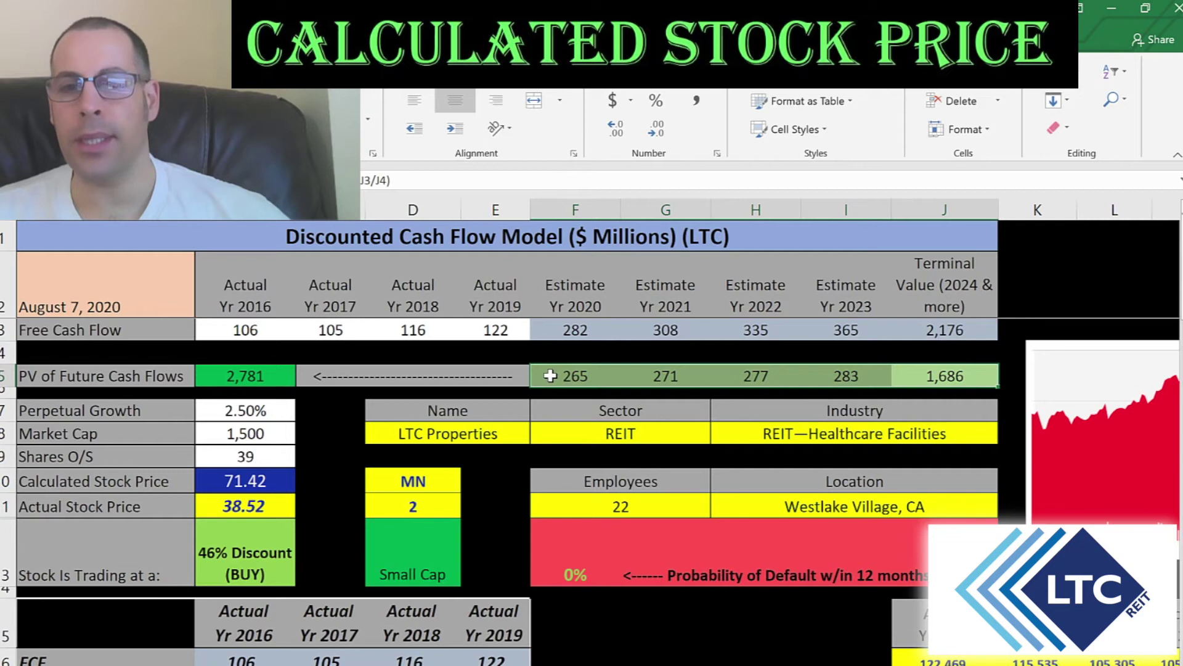
{"action": "left_click", "coordinate": [274, 375]}
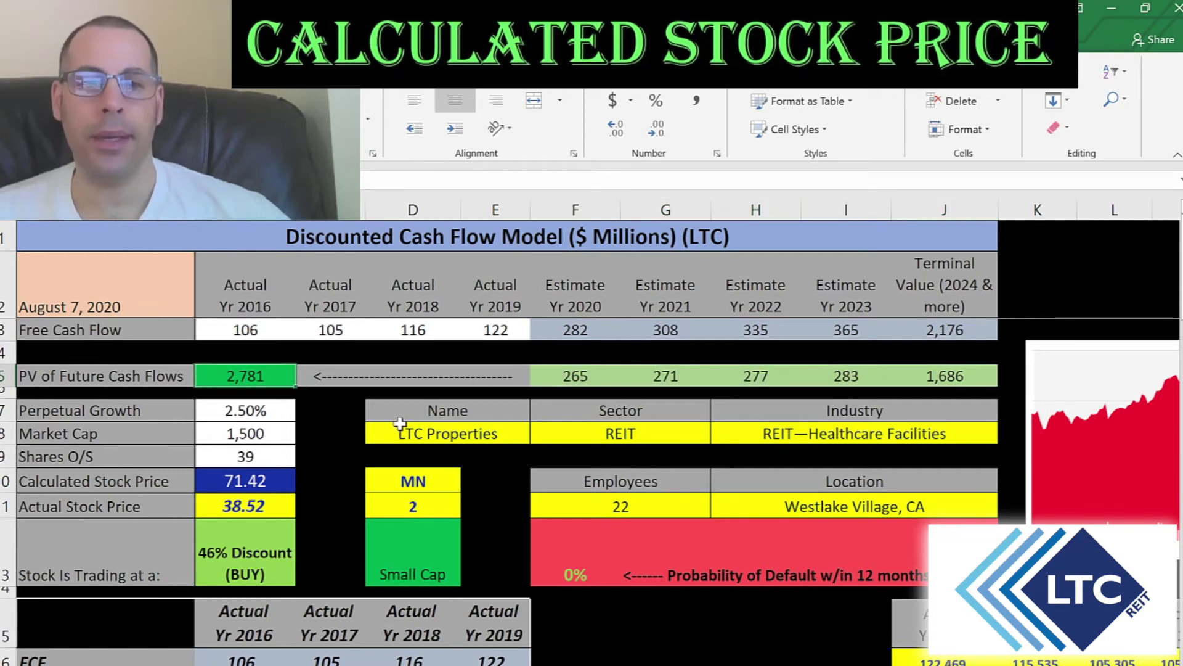
{"action": "left_click", "coordinate": [253, 453]}
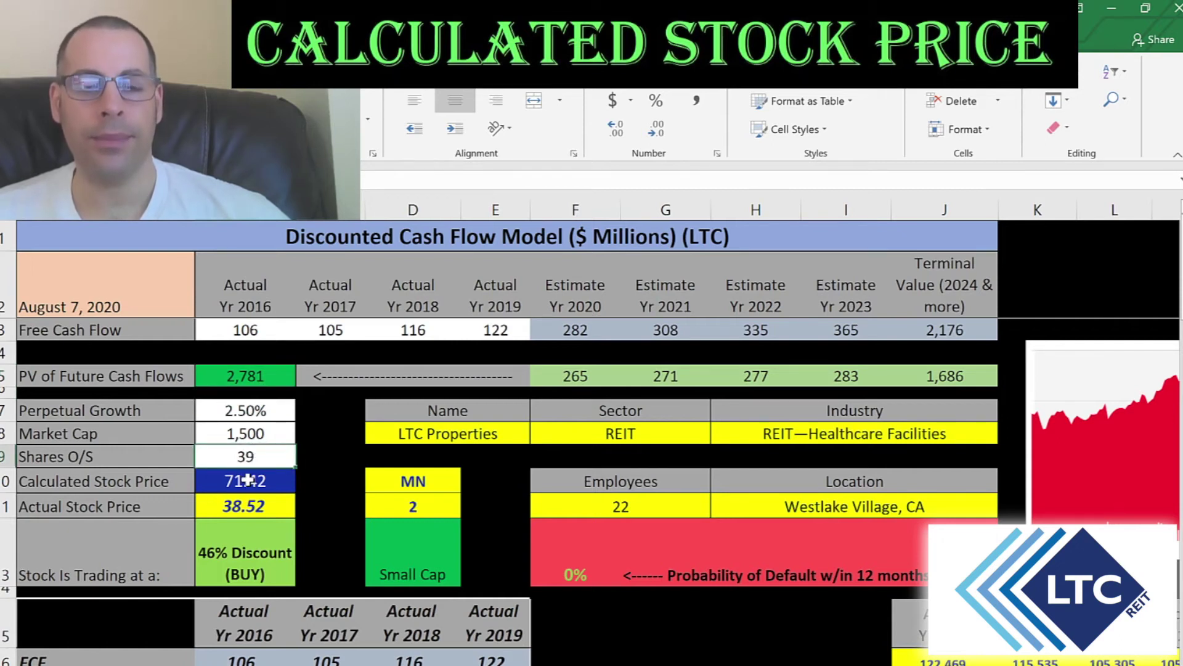
{"action": "left_click", "coordinate": [243, 506]}
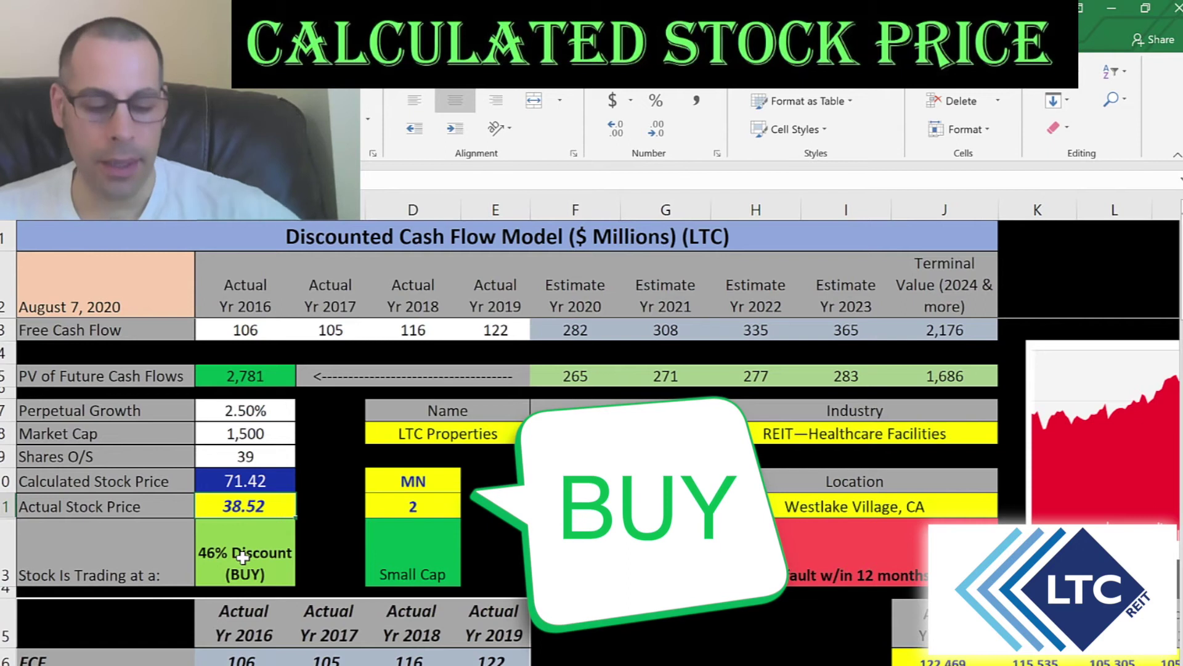
{"action": "key", "text": "alt+Tab"}
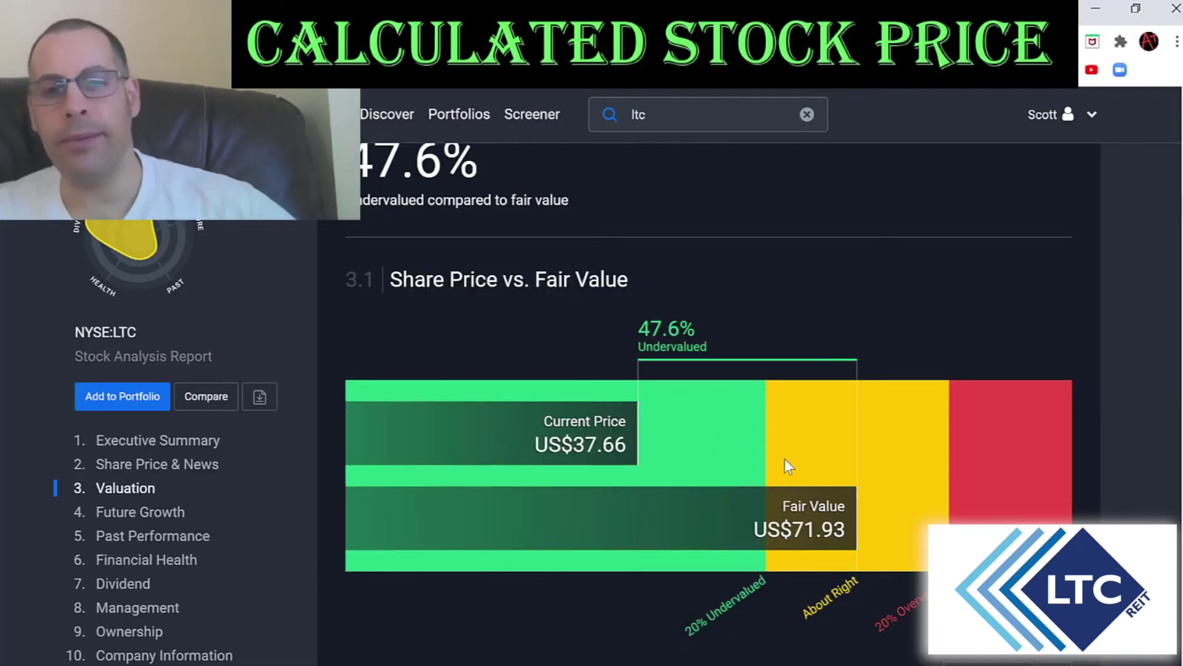
{"action": "key", "text": "alt+Tab"}
{"action": "left_click", "coordinate": [1083, 446]}
{"action": "left_click_drag", "start_coordinate": [1084, 447], "coordinate": [330, 447]}
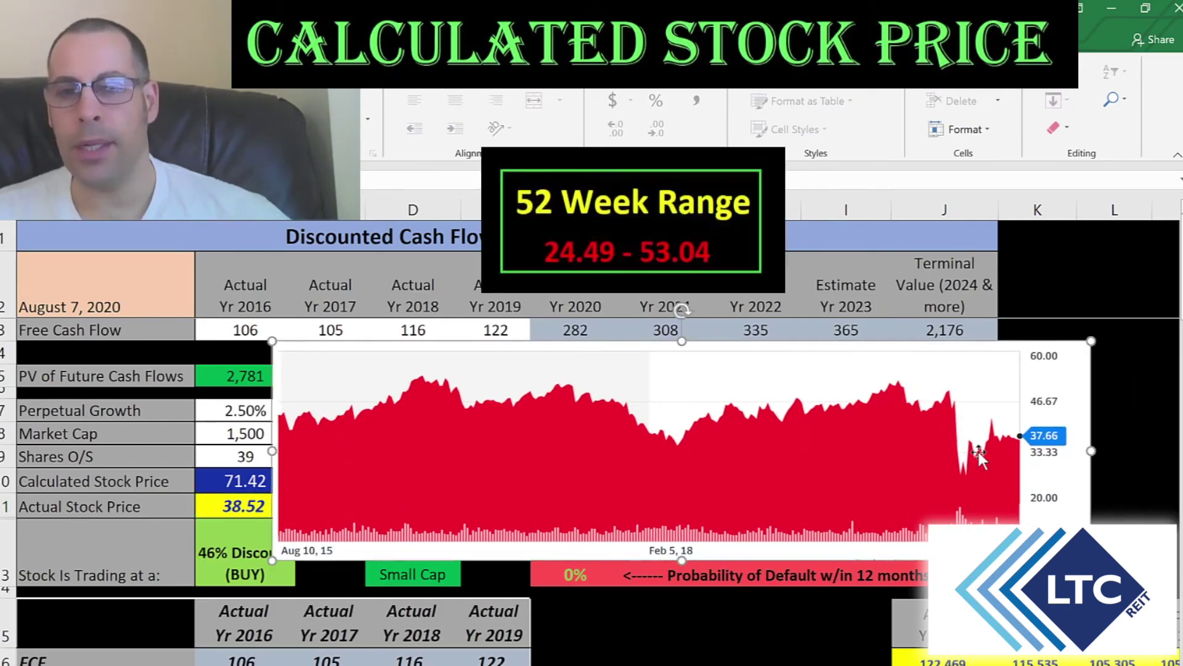
{"action": "left_click_drag", "start_coordinate": [354, 376], "coordinate": [1136, 401]}
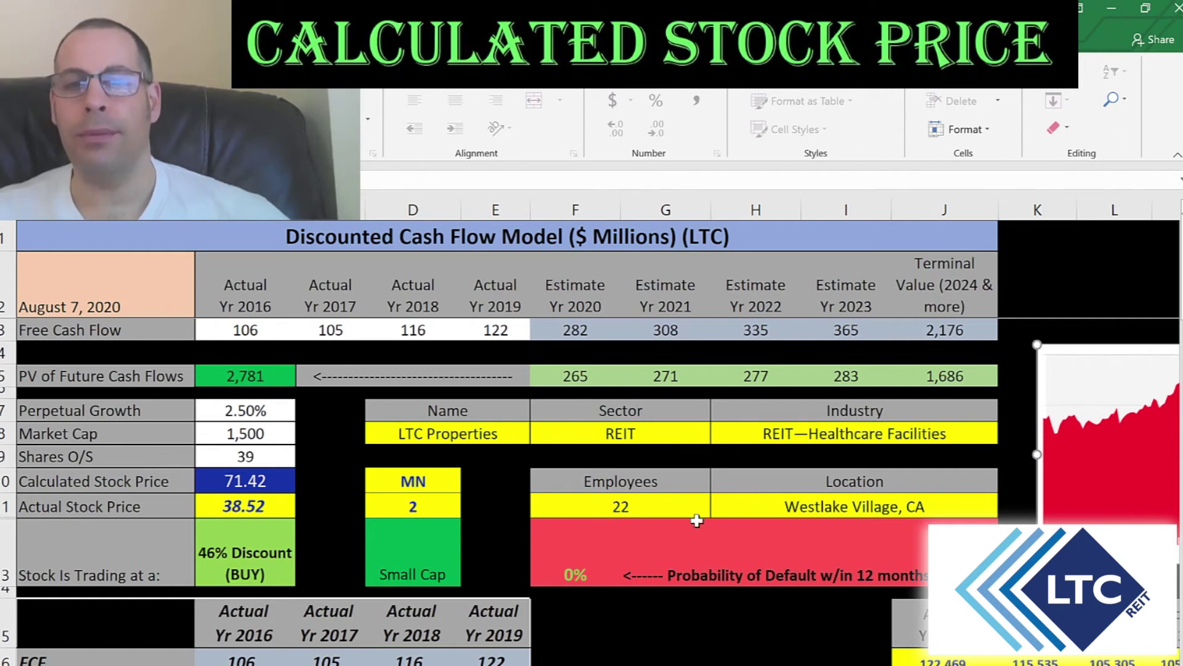
{"action": "scroll", "coordinate": [684, 527], "scroll_direction": "down", "scroll_amount": 5}
{"action": "scroll", "coordinate": [684, 527], "scroll_direction": "down", "scroll_amount": 5}
{"action": "scroll", "coordinate": [684, 527], "scroll_direction": "up", "scroll_amount": 1}
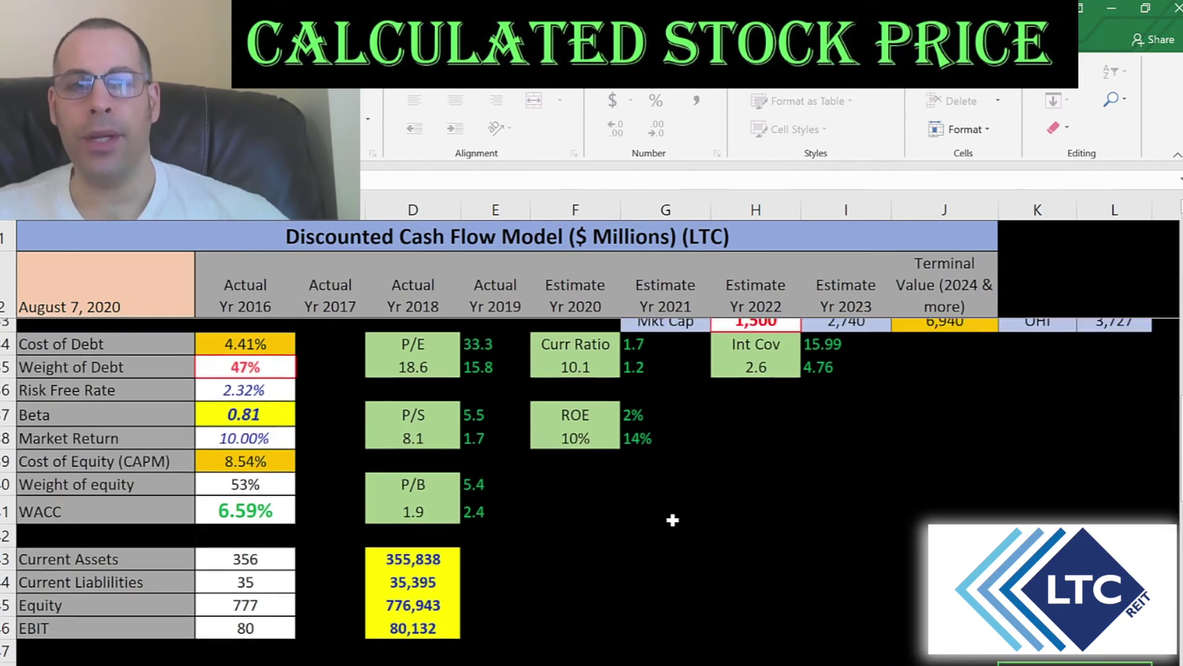
{"action": "left_click", "coordinate": [406, 429]}
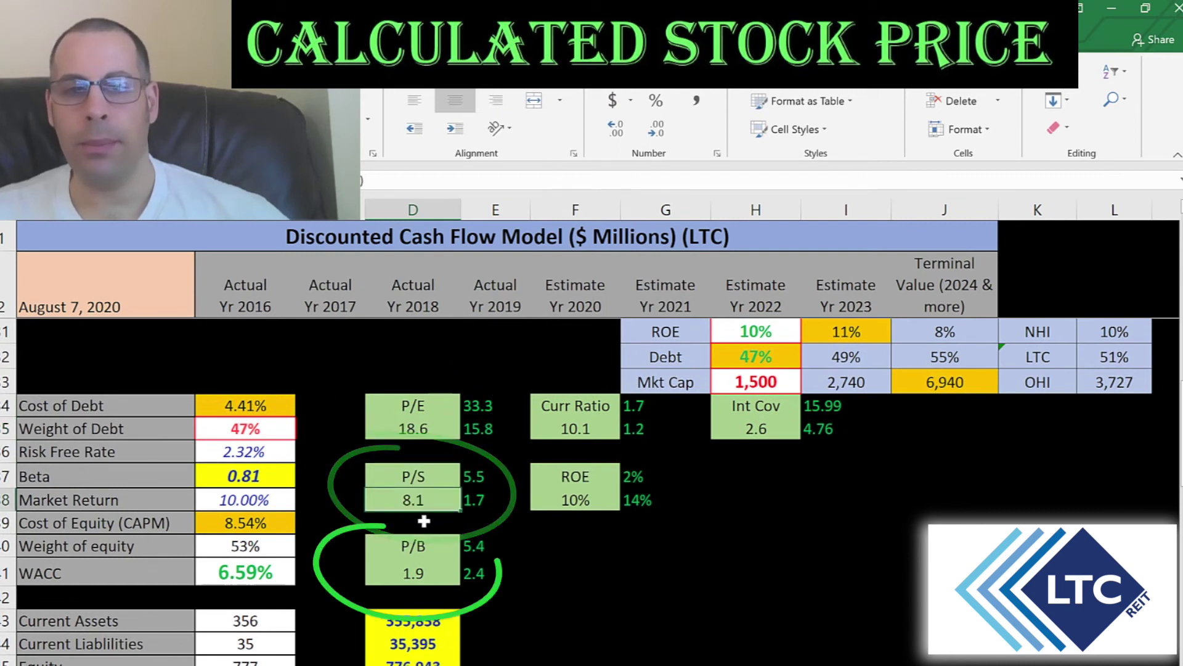
{"action": "left_click", "coordinate": [422, 576]}
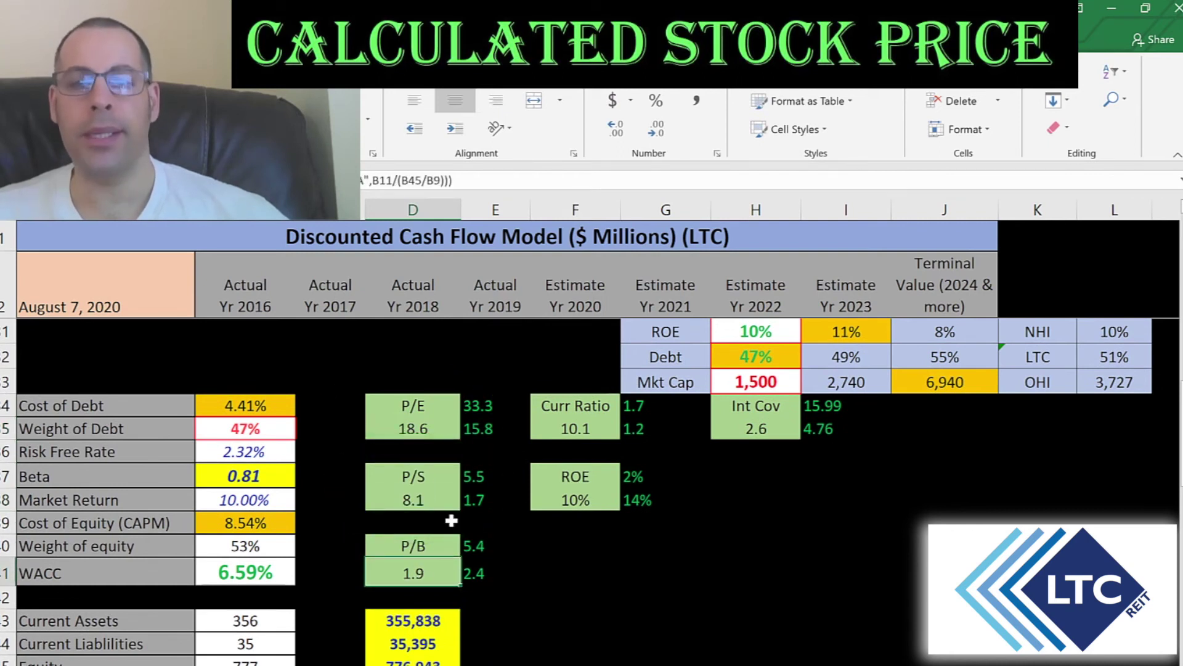
{"action": "scroll", "coordinate": [451, 521], "scroll_direction": "down", "scroll_amount": 5}
{"action": "left_click", "coordinate": [495, 436]}
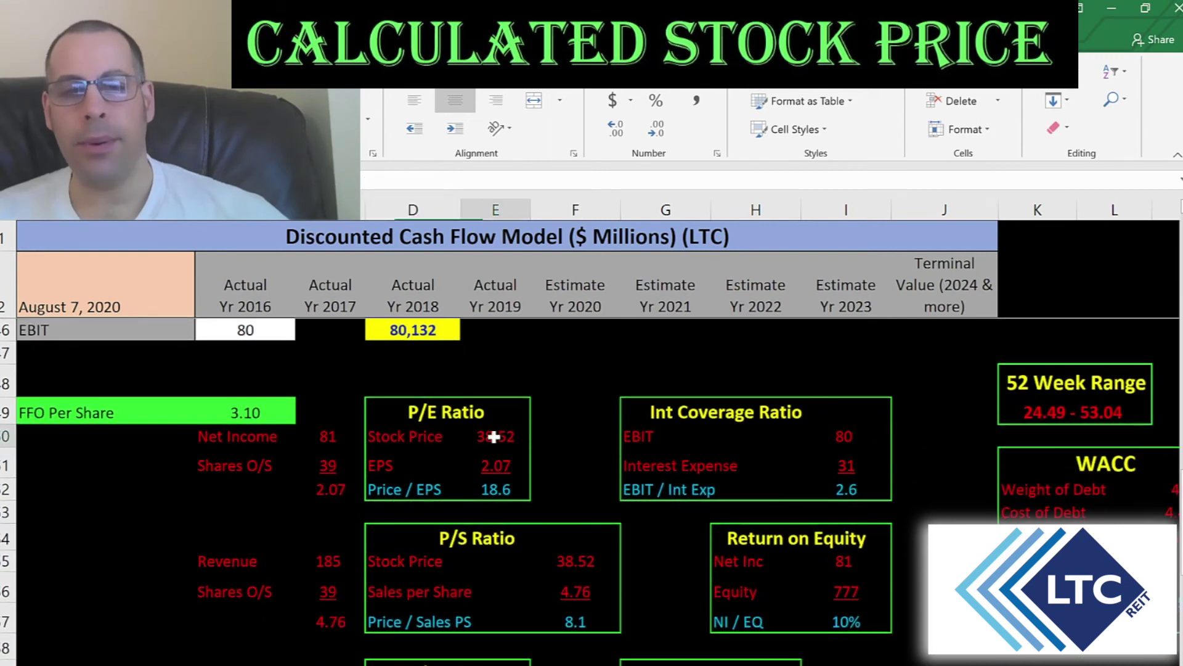
{"action": "left_click", "coordinate": [494, 472]}
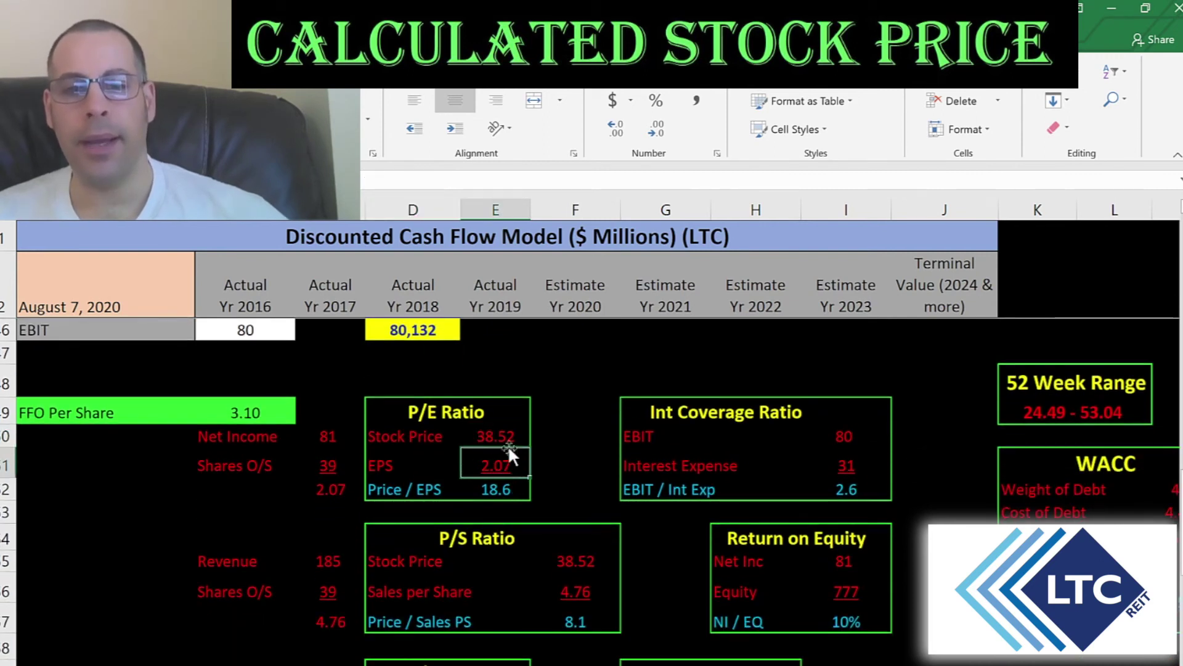
{"action": "left_click", "coordinate": [320, 444]}
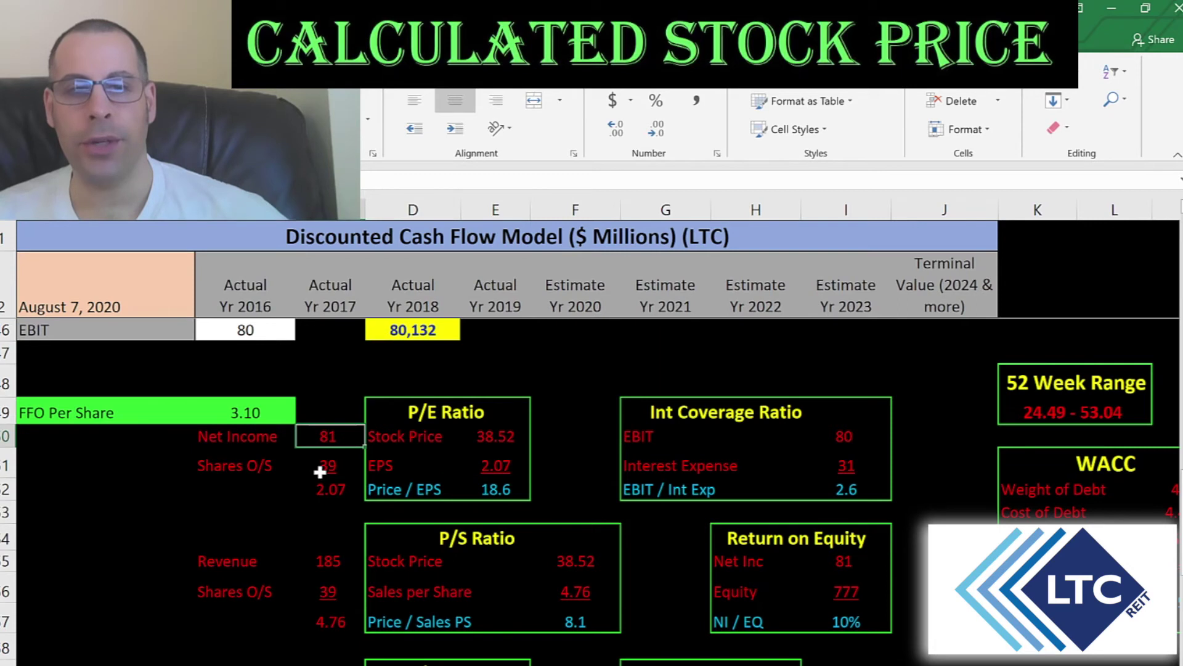
{"action": "left_click", "coordinate": [320, 471]}
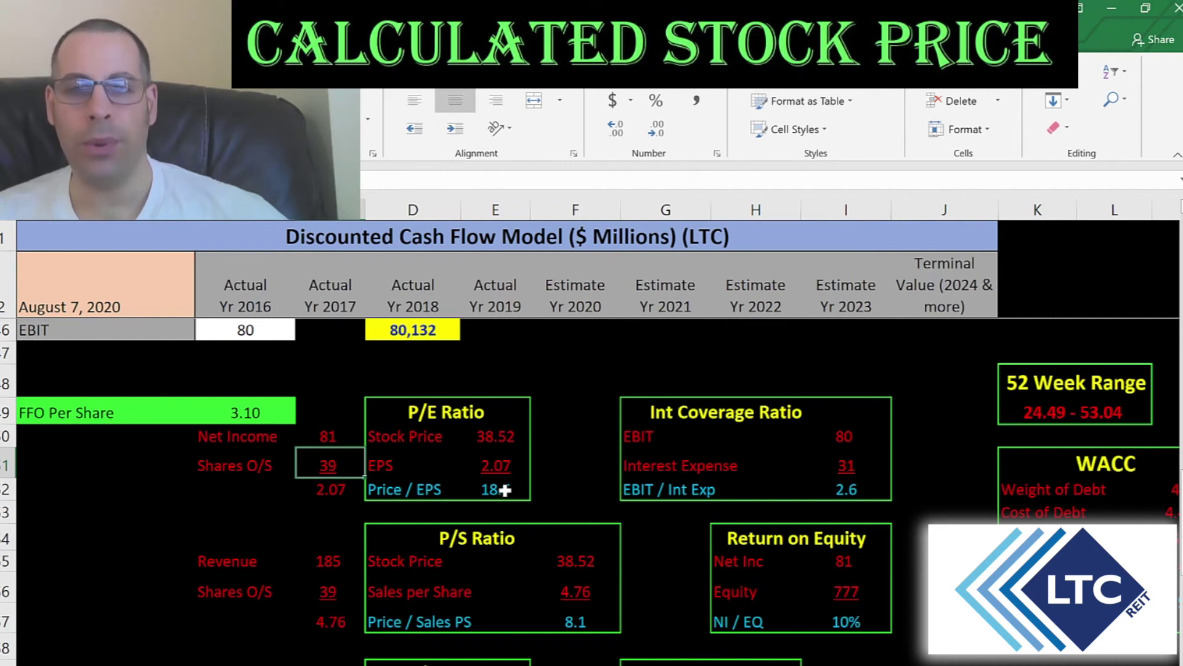
{"action": "left_click", "coordinate": [563, 558]}
{"action": "scroll", "coordinate": [564, 555], "scroll_direction": "down", "scroll_amount": 2}
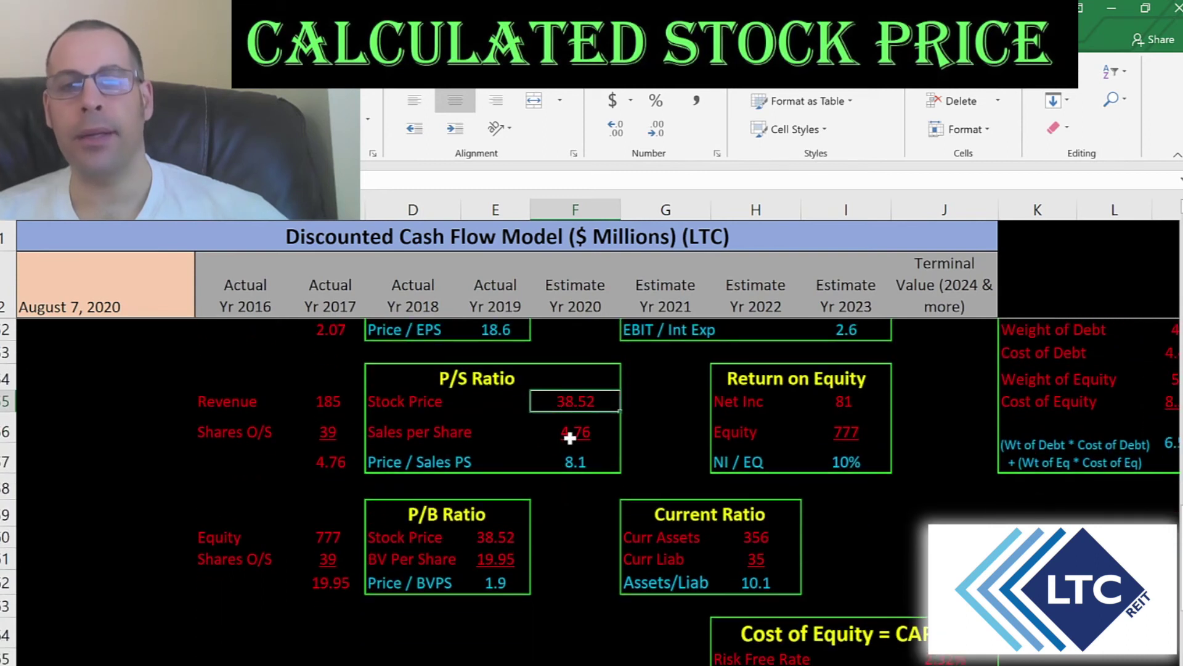
{"action": "left_click", "coordinate": [576, 438]}
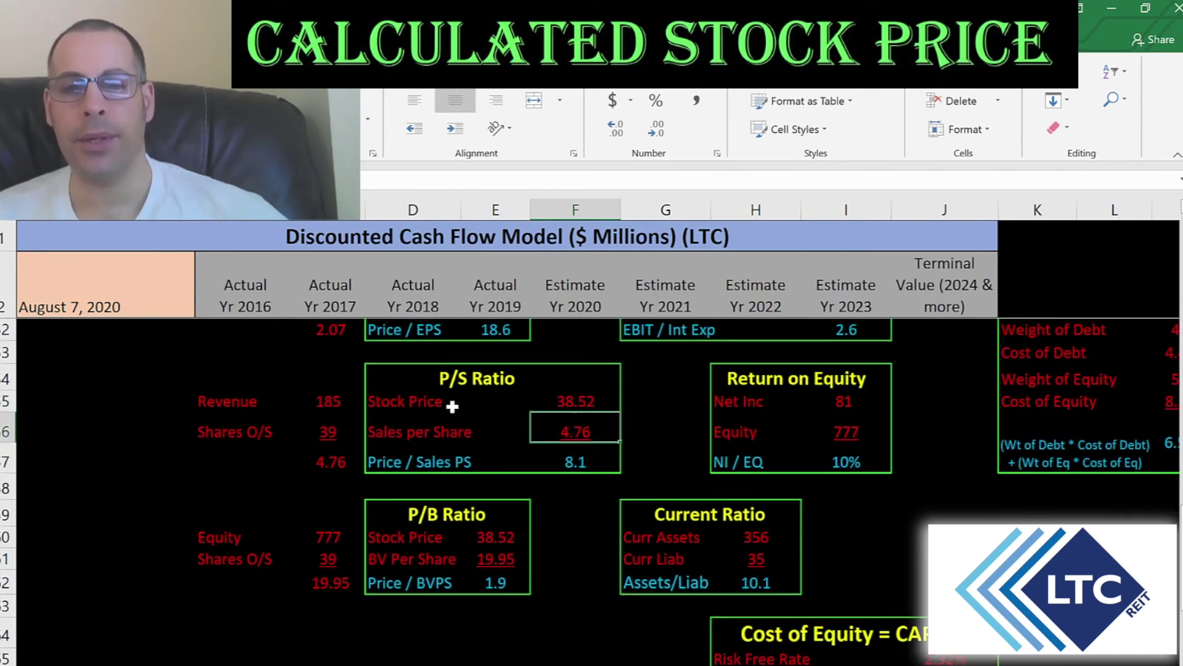
{"action": "left_click", "coordinate": [320, 401]}
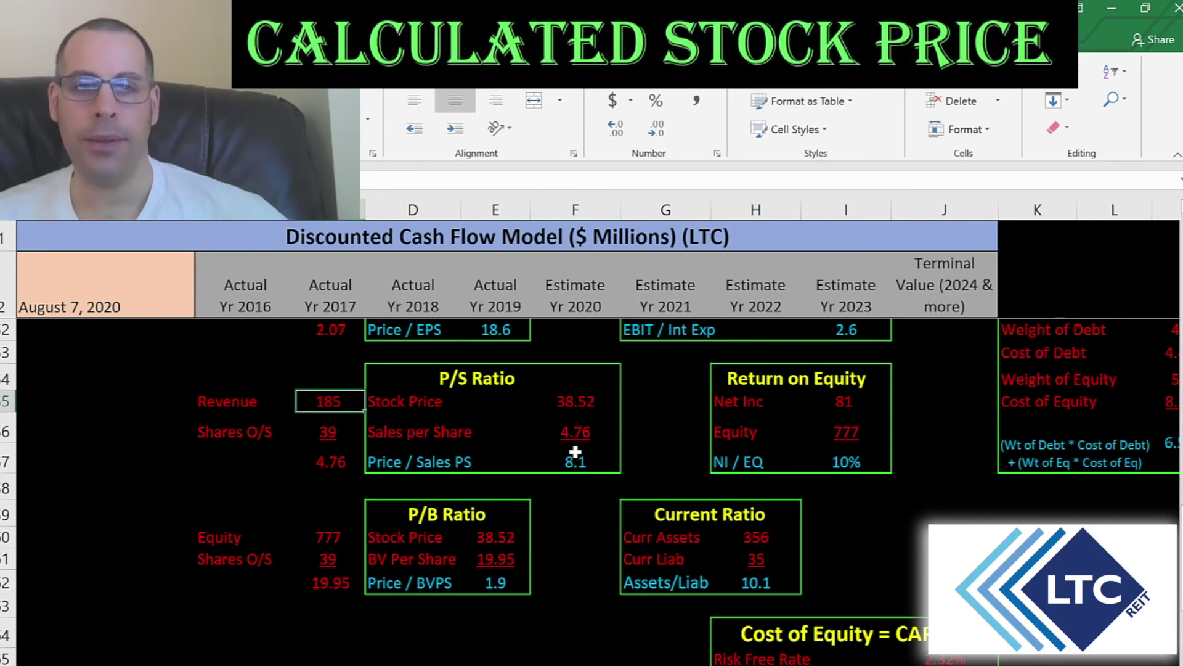
{"action": "scroll", "coordinate": [495, 470], "scroll_direction": "down", "scroll_amount": 1}
{"action": "scroll", "coordinate": [495, 471], "scroll_direction": "down", "scroll_amount": 1}
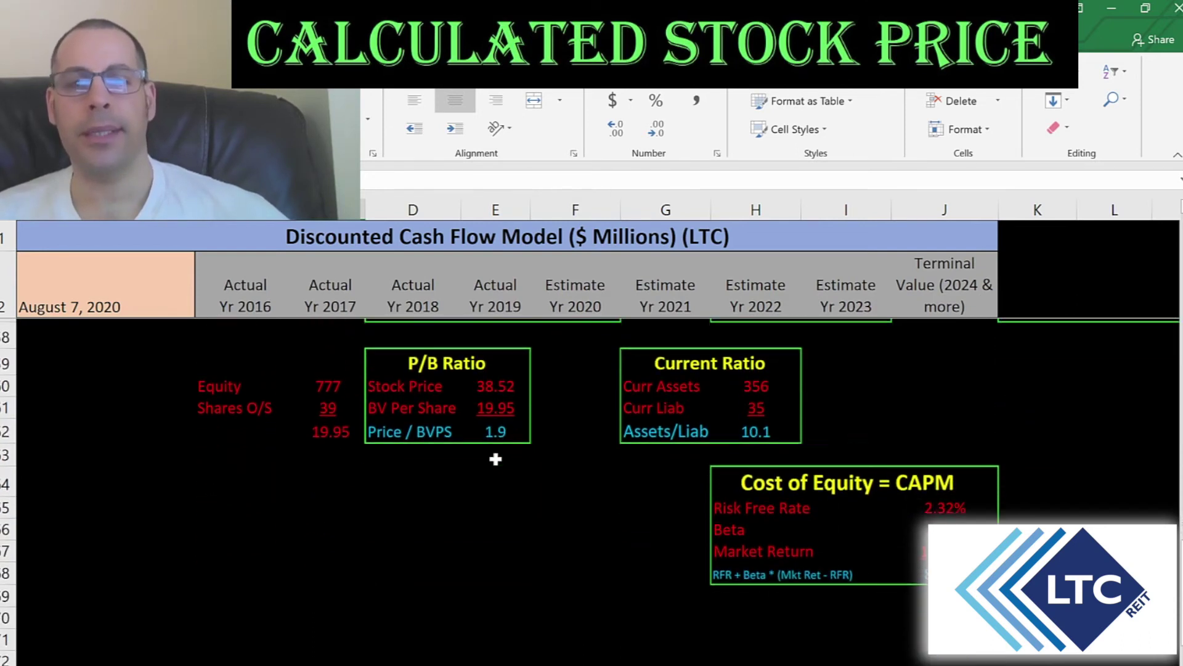
{"action": "left_click", "coordinate": [495, 382]}
{"action": "left_click", "coordinate": [495, 405]}
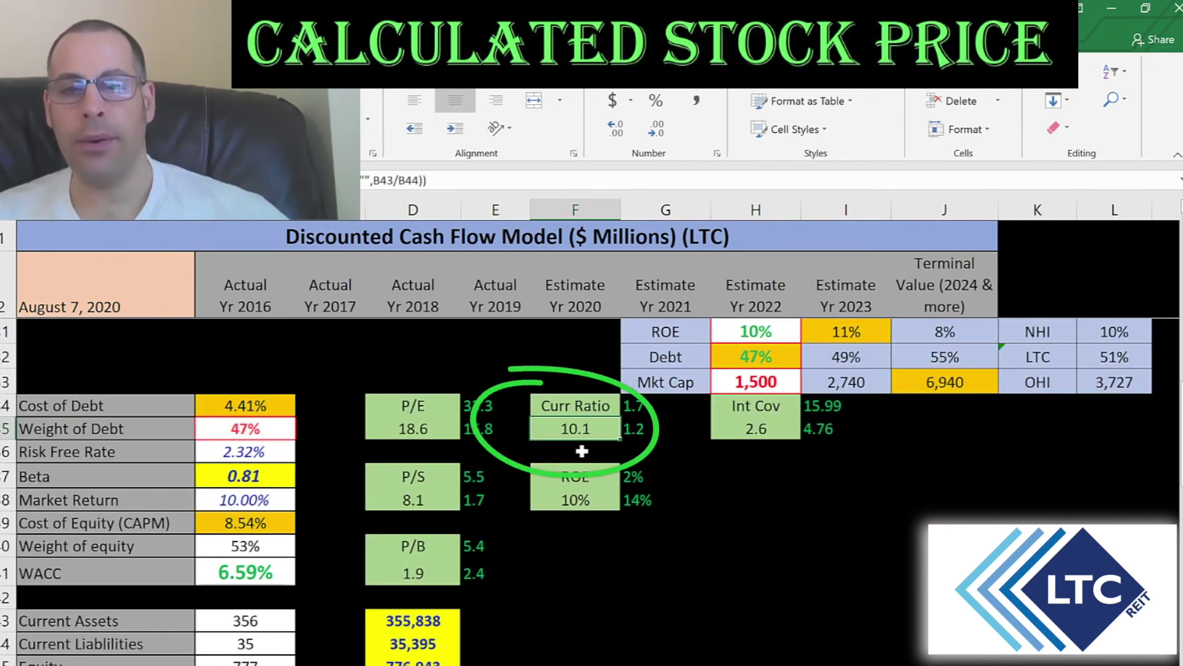
{"action": "left_click", "coordinate": [582, 496]}
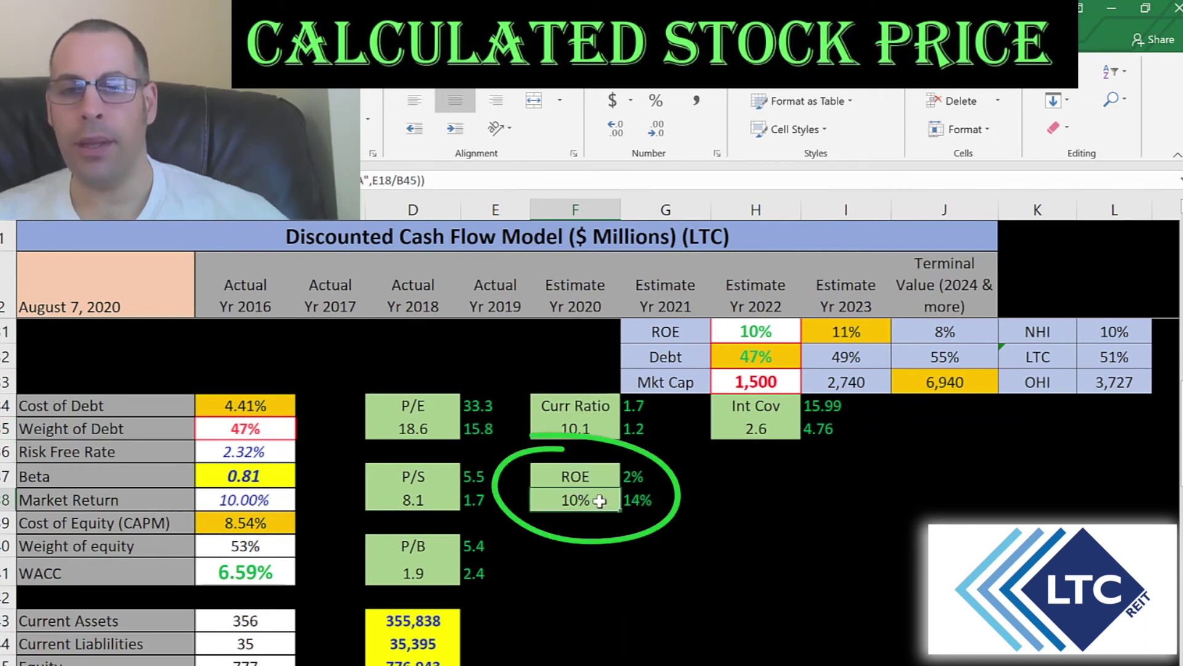
{"action": "left_click", "coordinate": [752, 428]}
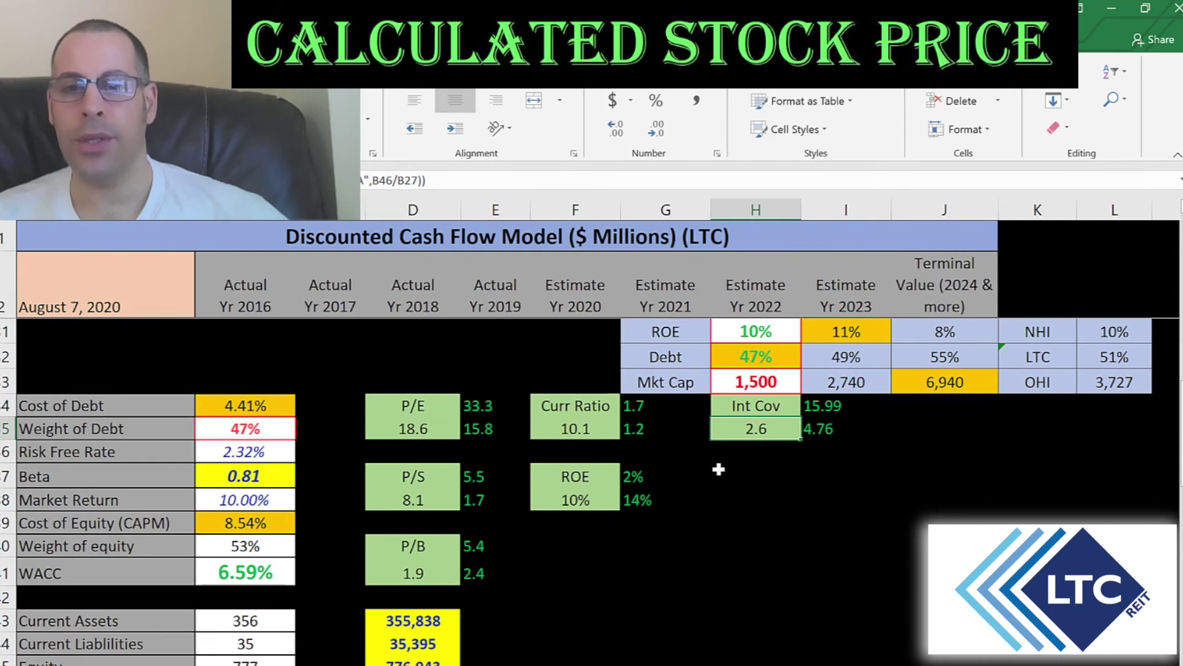
{"action": "scroll", "coordinate": [718, 470], "scroll_direction": "down", "scroll_amount": 10}
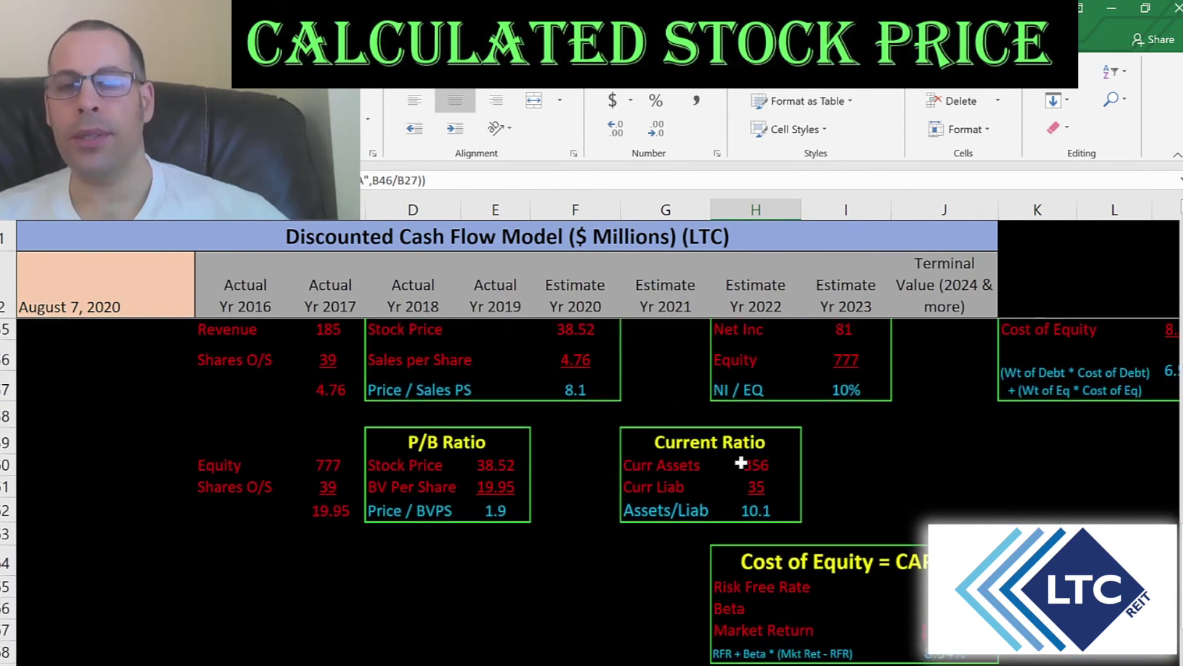
{"action": "left_click", "coordinate": [738, 463]}
{"action": "left_click", "coordinate": [757, 488]}
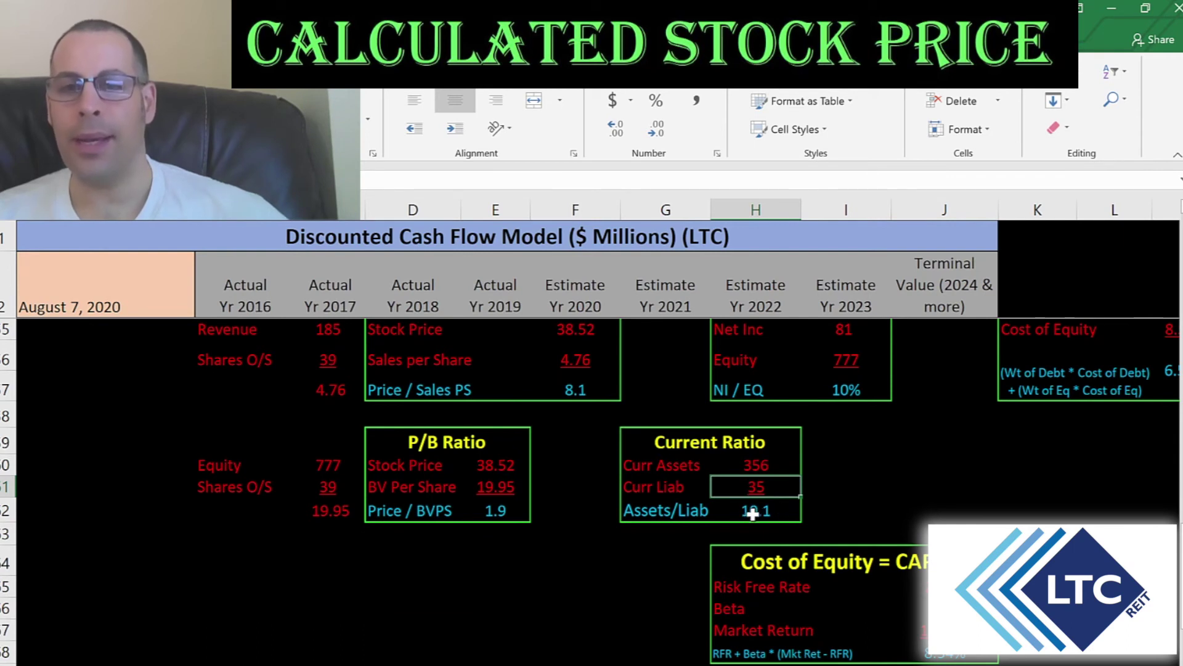
{"action": "scroll", "coordinate": [755, 493], "scroll_direction": "up", "scroll_amount": 1}
{"action": "left_click", "coordinate": [834, 420]}
{"action": "left_click", "coordinate": [845, 404]}
{"action": "left_click", "coordinate": [845, 434]}
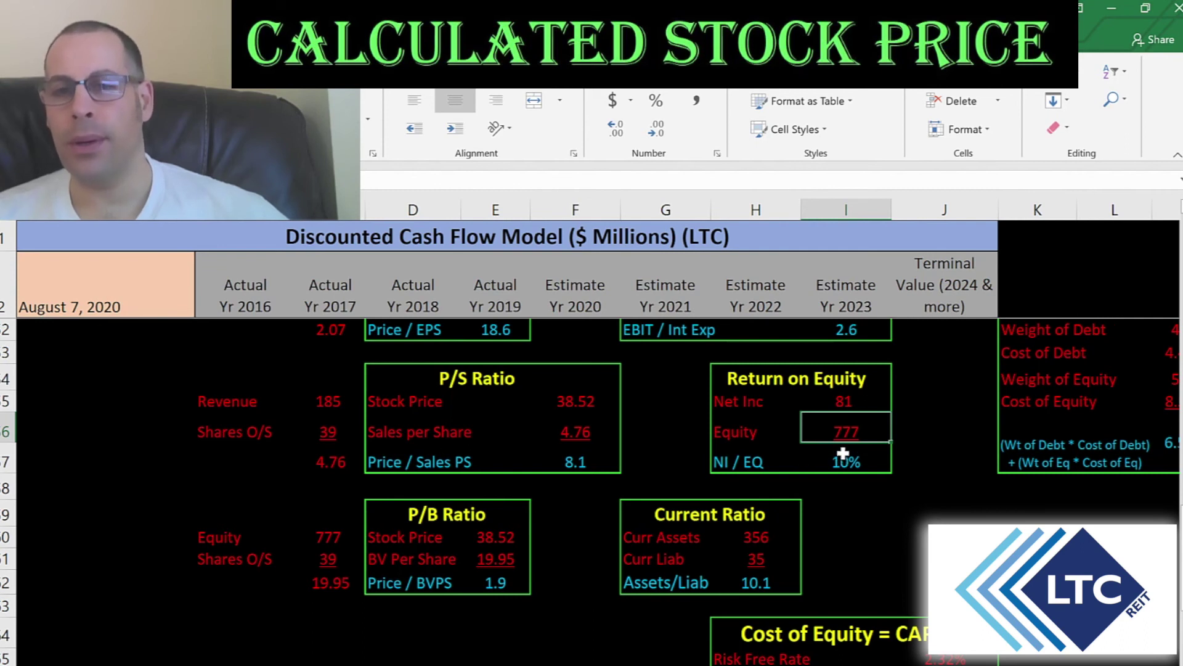
{"action": "scroll", "coordinate": [842, 453], "scroll_direction": "up", "scroll_amount": 2}
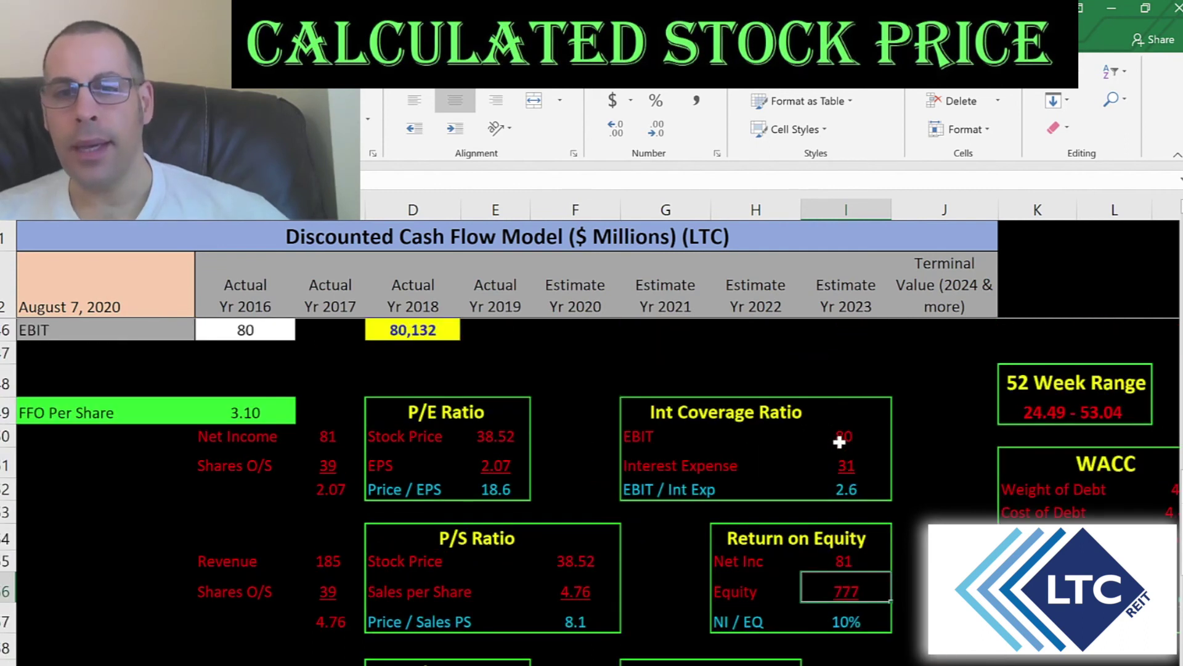
{"action": "left_click", "coordinate": [840, 441]}
{"action": "left_click", "coordinate": [843, 459]}
{"action": "scroll", "coordinate": [848, 488], "scroll_direction": "up", "scroll_amount": 1}
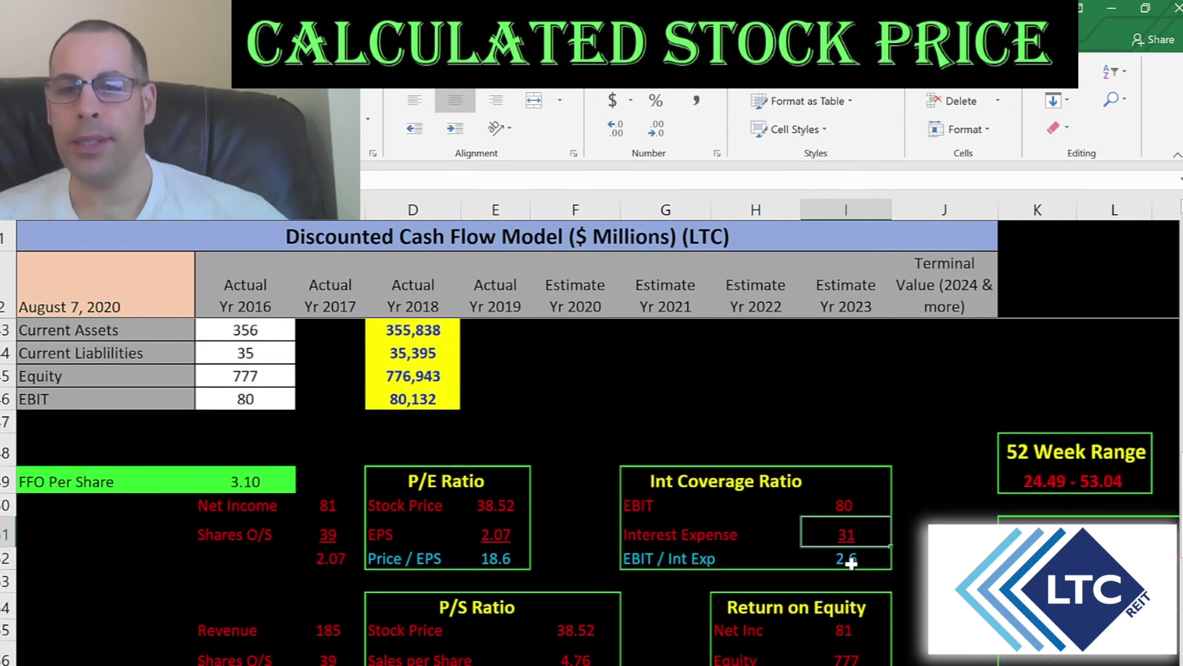
{"action": "left_click", "coordinate": [850, 559]}
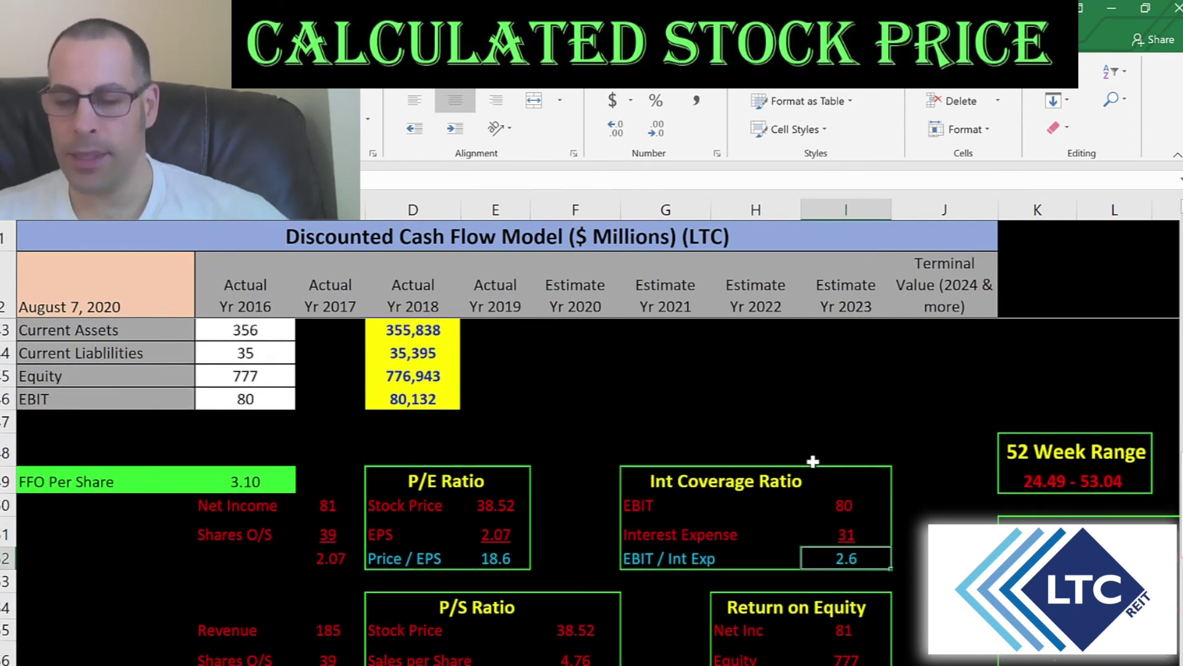
{"action": "key", "text": "Up"}
{"action": "key", "text": "Up"}
{"action": "key", "text": "Up"}
{"action": "key", "text": "Up"}
{"action": "key", "text": "Up"}
{"action": "key", "text": "Up"}
{"action": "key", "text": "Up"}
{"action": "key", "text": "Up"}
{"action": "key", "text": "Up"}
{"action": "scroll", "coordinate": [824, 454], "scroll_direction": "up", "scroll_amount": 4}
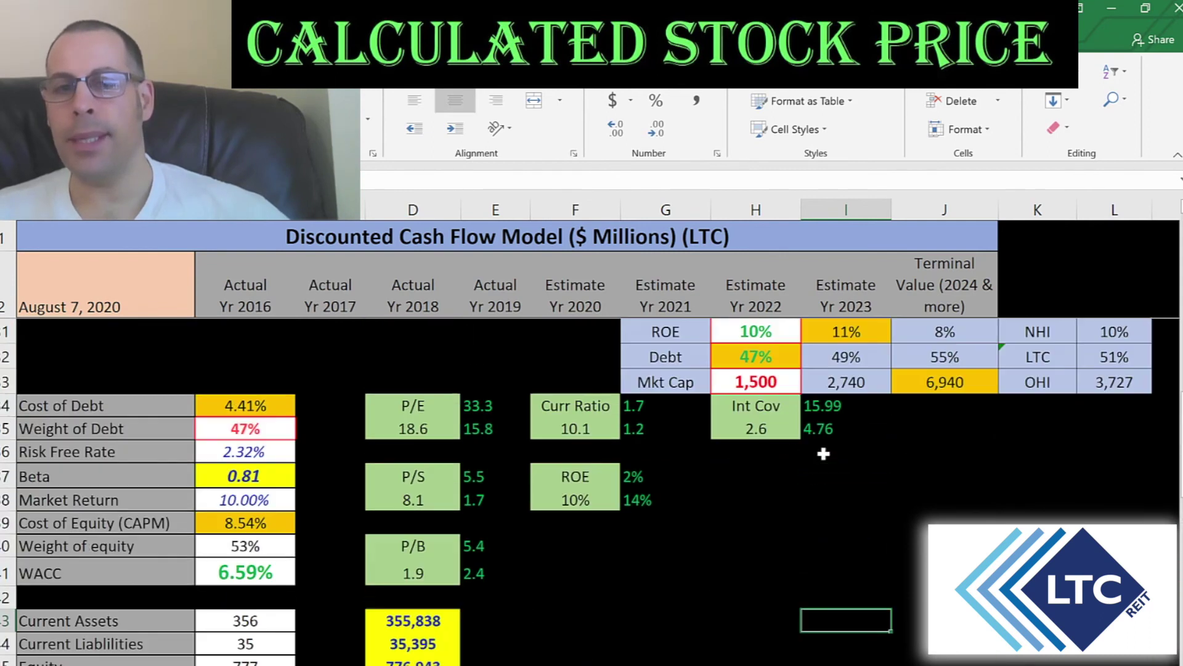
{"action": "scroll", "coordinate": [824, 453], "scroll_direction": "up", "scroll_amount": 4}
{"action": "left_click", "coordinate": [836, 491]}
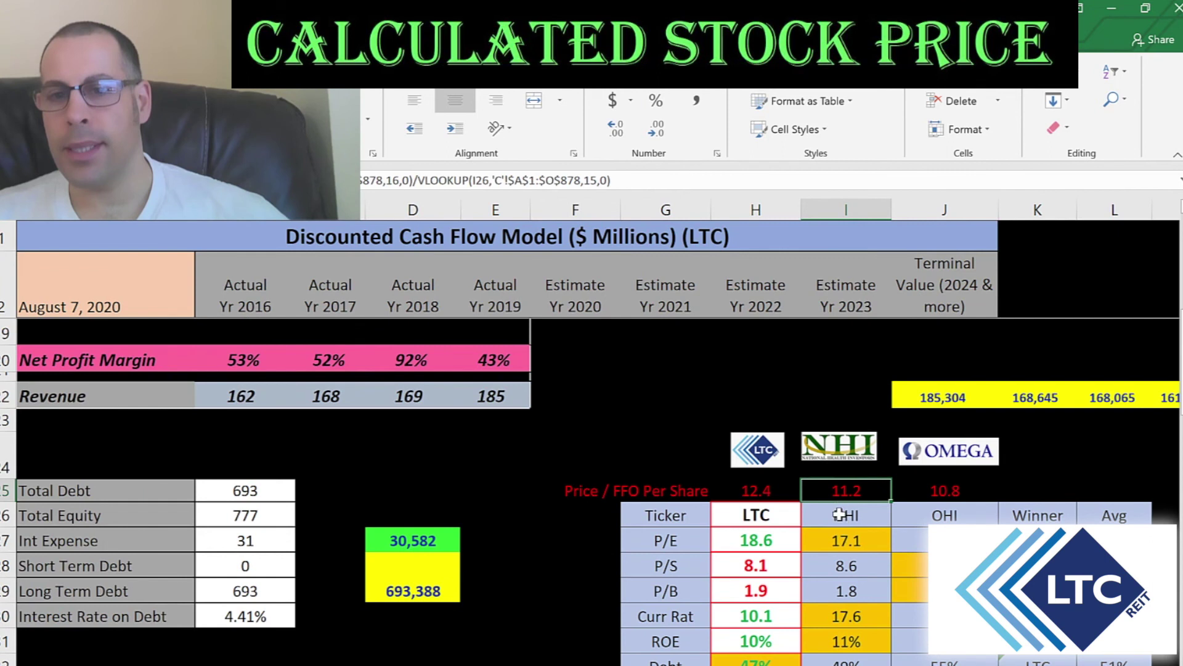
{"action": "key", "text": "Right"}
{"action": "key", "text": "Right"}
{"action": "key", "text": "Right"}
{"action": "key", "text": "Right"}
{"action": "key", "text": "Right"}
{"action": "key", "text": "Right"}
{"action": "key", "text": "Right"}
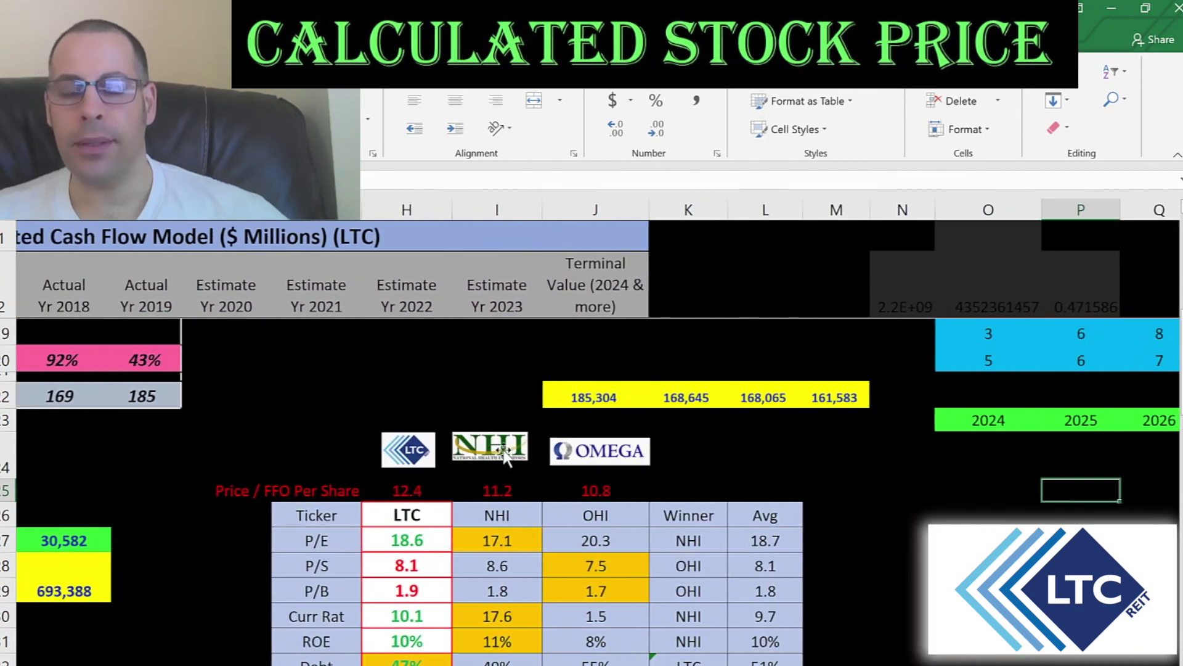
{"action": "left_click", "coordinate": [504, 456]}
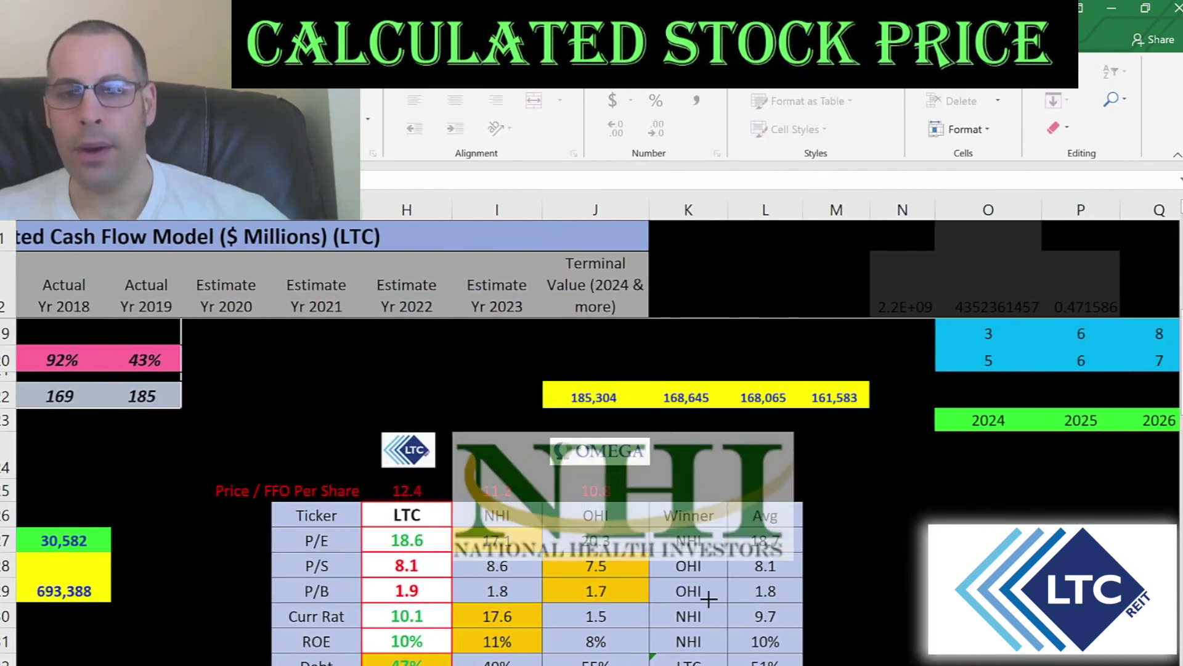
{"action": "left_click", "coordinate": [402, 524]}
{"action": "scroll", "coordinate": [413, 536], "scroll_direction": "down", "scroll_amount": 1}
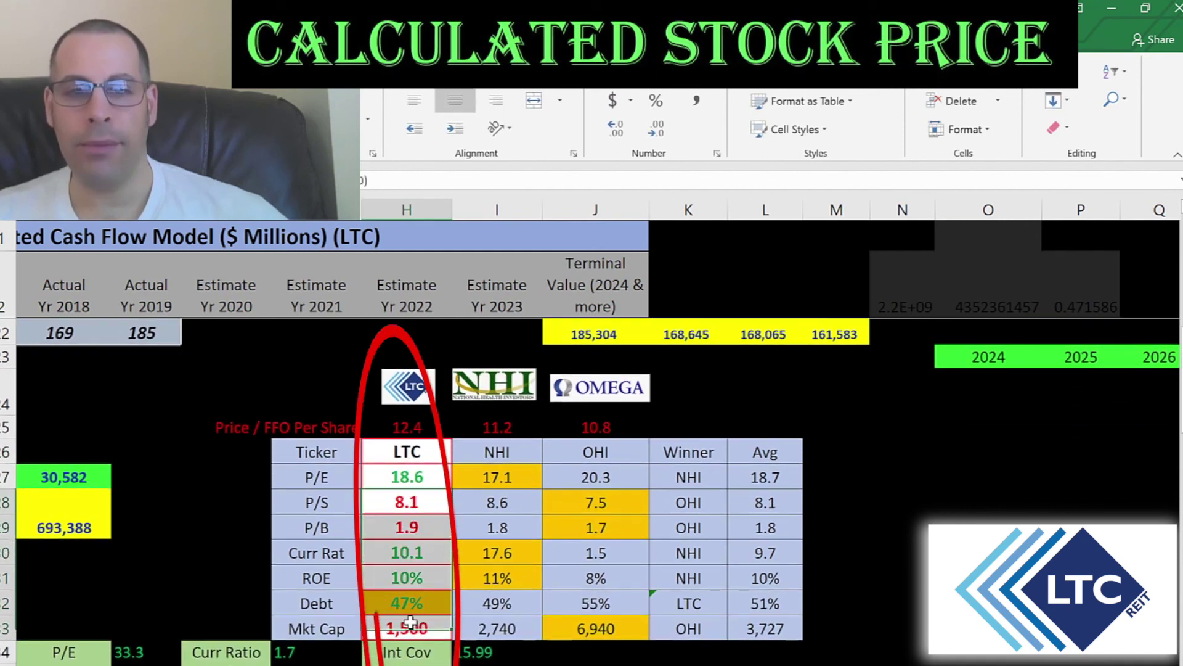
{"action": "left_click_drag", "start_coordinate": [407, 502], "coordinate": [409, 597]}
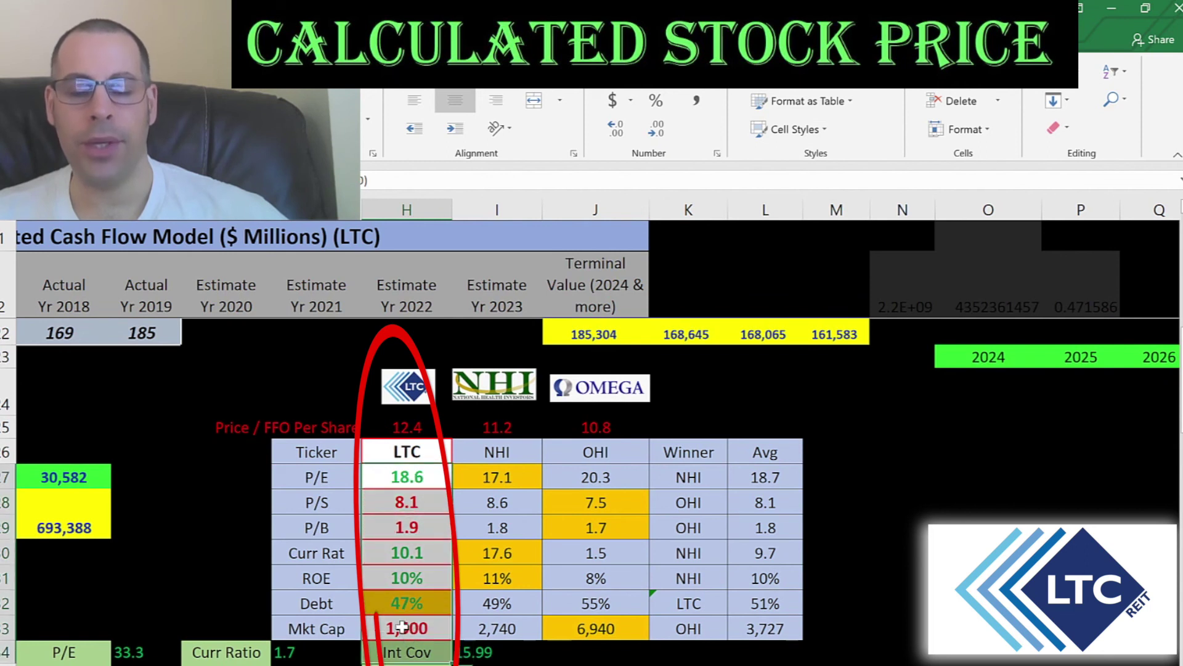
{"action": "left_click", "coordinate": [276, 427]}
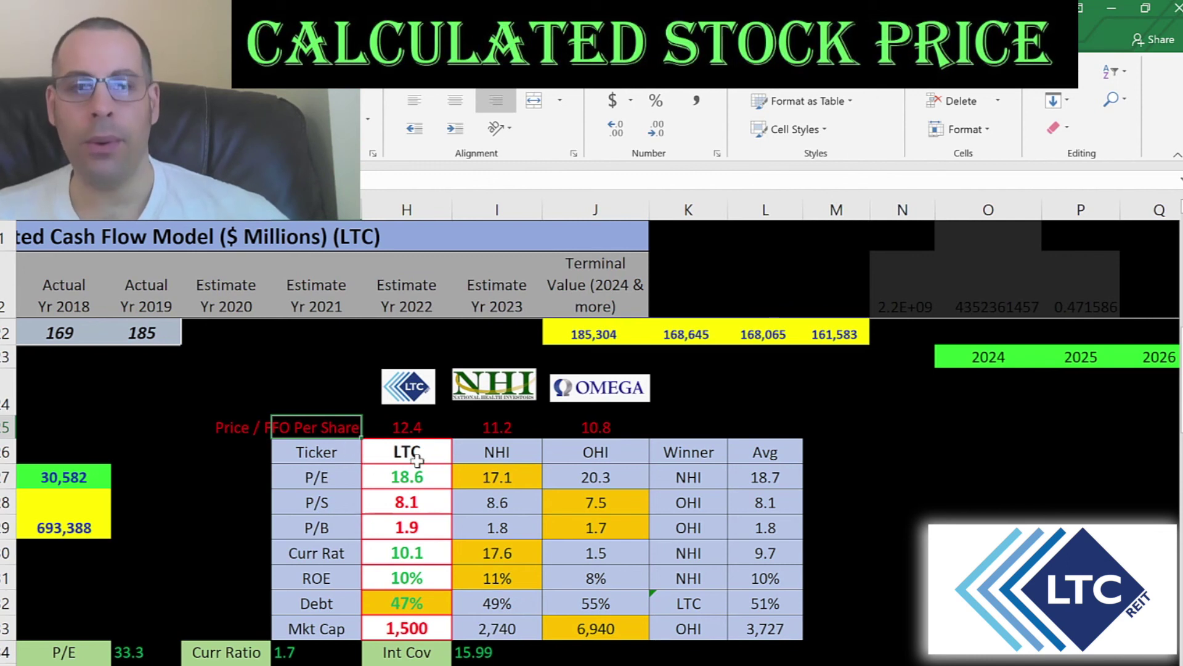
{"action": "left_click", "coordinate": [609, 431]}
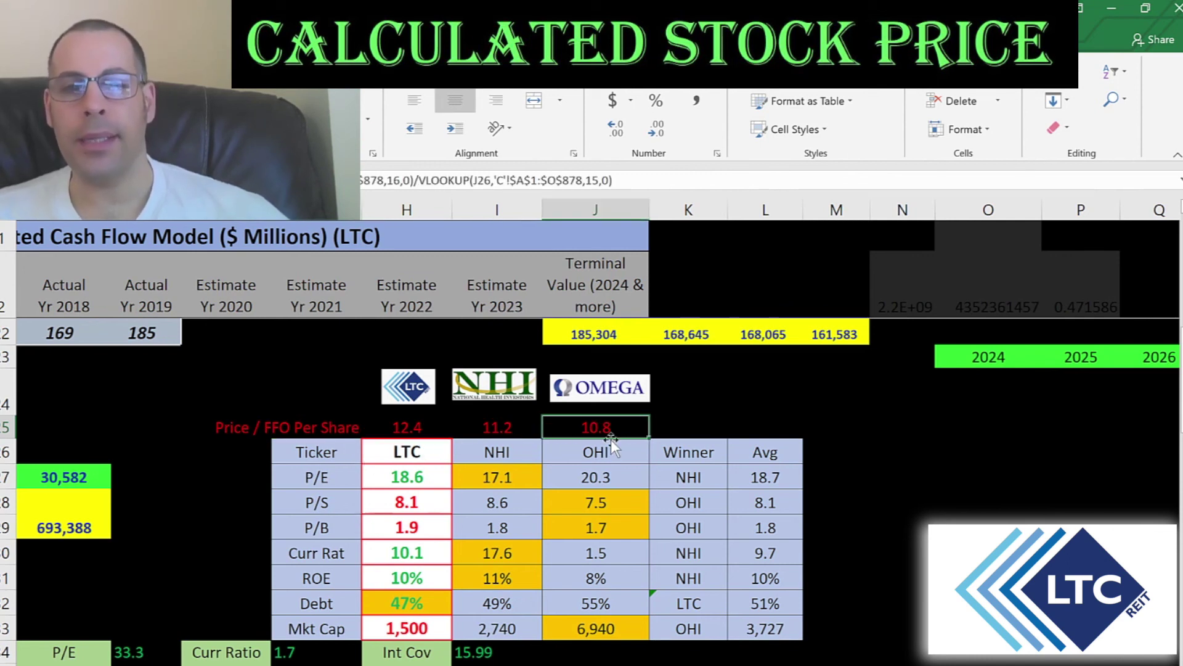
{"action": "left_click", "coordinate": [394, 429]}
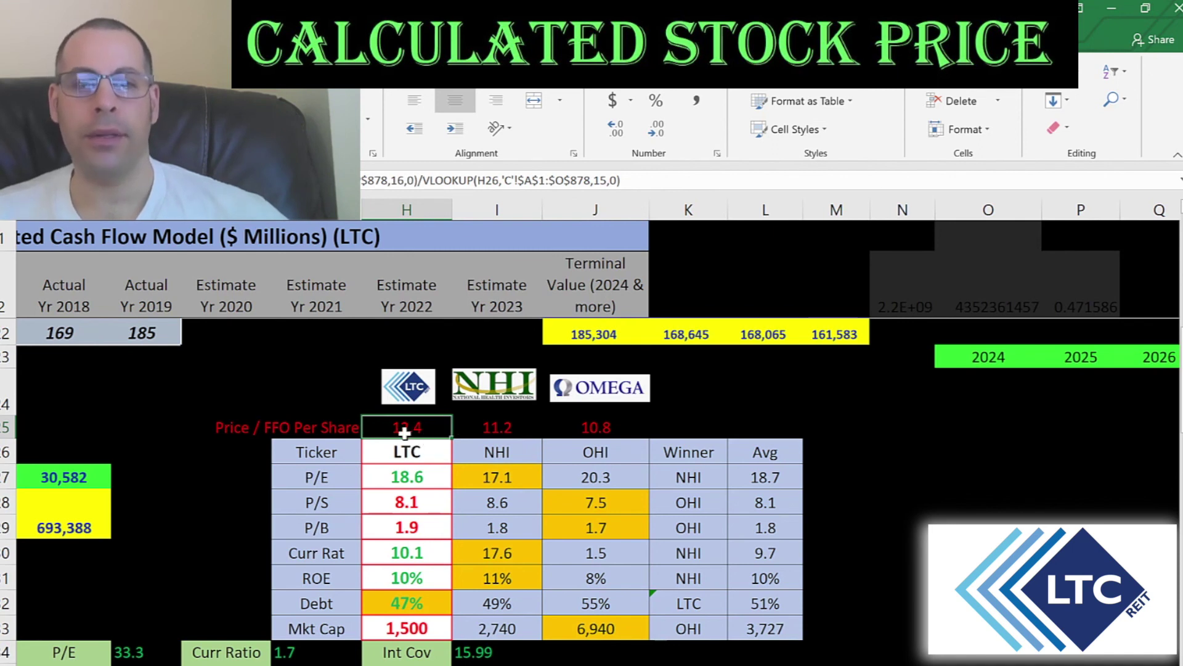
{"action": "left_click", "coordinate": [407, 480]}
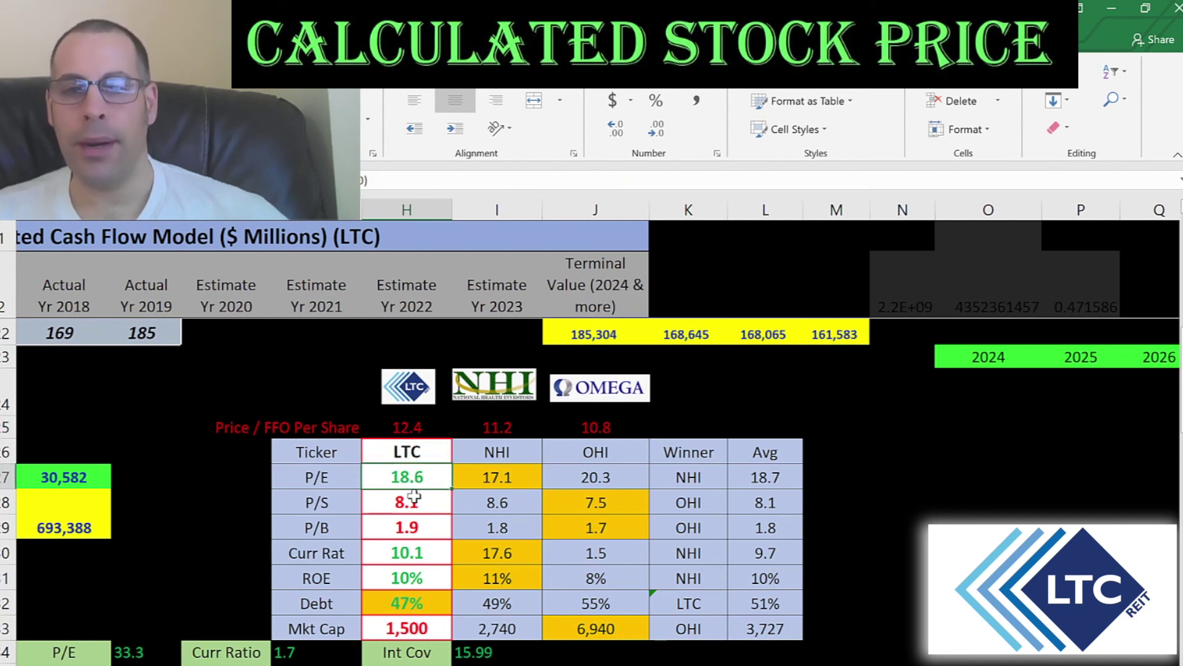
{"action": "left_click", "coordinate": [411, 504]}
{"action": "left_click", "coordinate": [408, 527]}
{"action": "left_click", "coordinate": [404, 504]}
{"action": "left_click", "coordinate": [395, 528]}
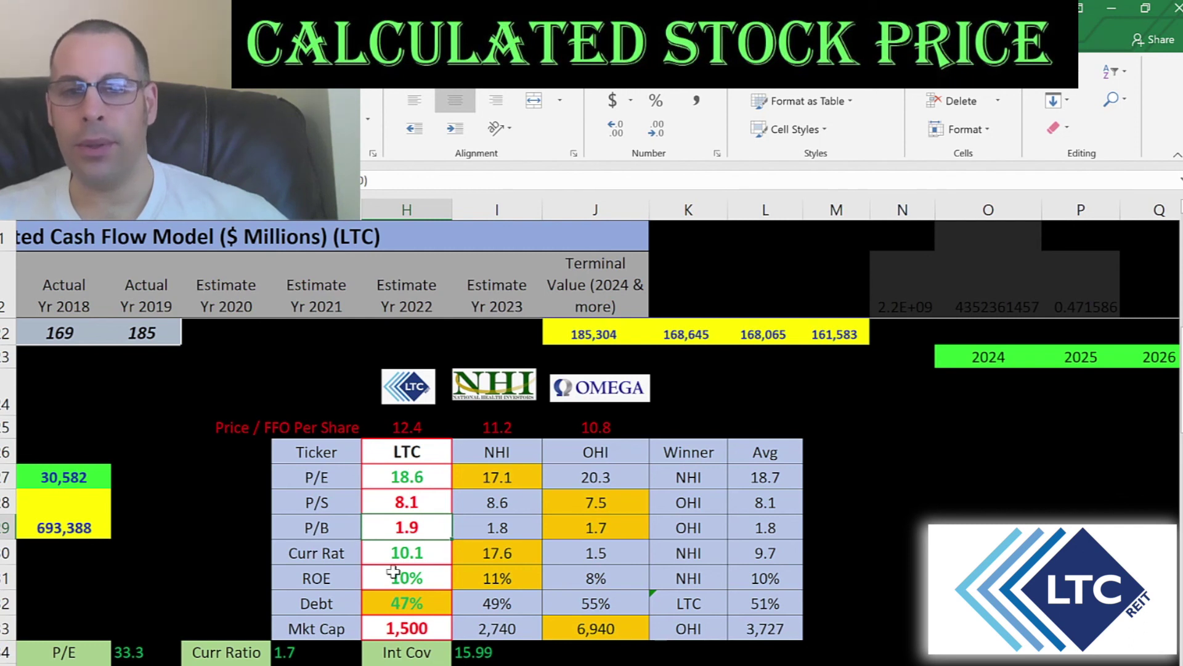
{"action": "left_click", "coordinate": [410, 586]}
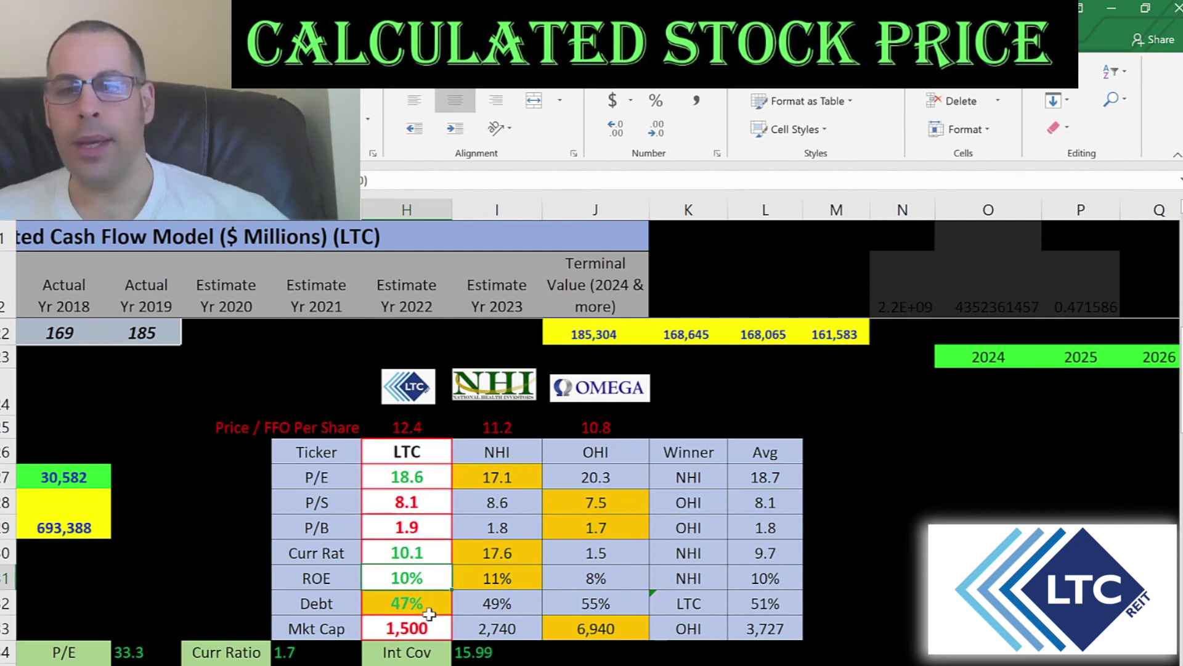
{"action": "left_click_drag", "start_coordinate": [391, 607], "coordinate": [630, 616]}
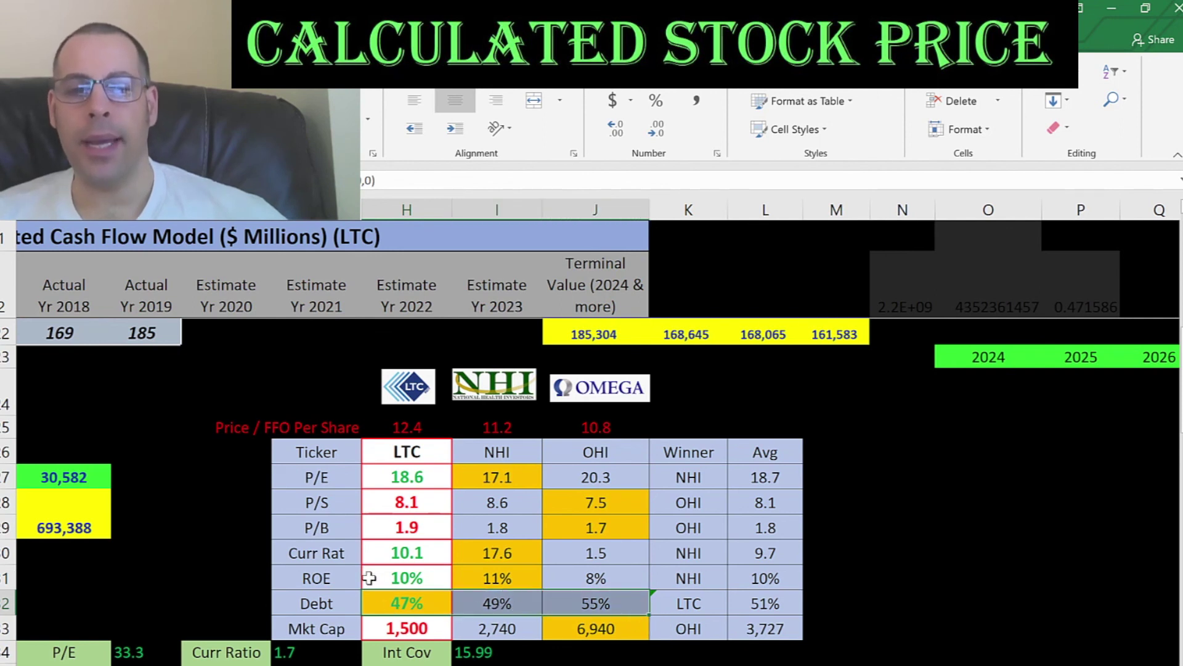